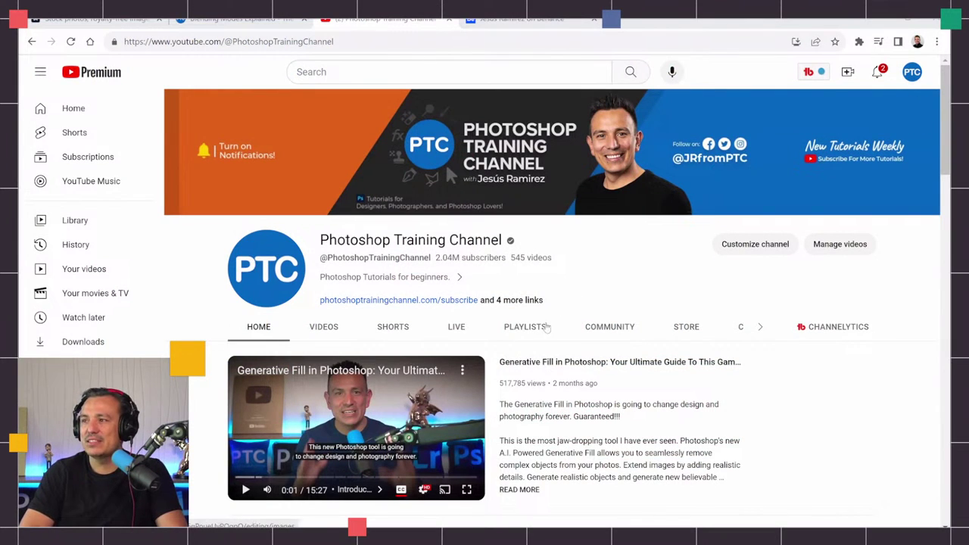
- Browse the Behance portfolio page, then switch back to Empty Room.psd in Photoshop
{"action": "scroll", "coordinate": [540, 320], "scroll_direction": "down", "scroll_amount": 1}
{"action": "scroll", "coordinate": [540, 319], "scroll_direction": "down", "scroll_amount": 2}
{"action": "scroll", "coordinate": [541, 321], "scroll_direction": "up", "scroll_amount": 3}
{"action": "left_click", "coordinate": [492, 27]}
{"action": "scroll", "coordinate": [356, 345], "scroll_direction": "down", "scroll_amount": 2}
{"action": "scroll", "coordinate": [279, 409], "scroll_direction": "down", "scroll_amount": 1}
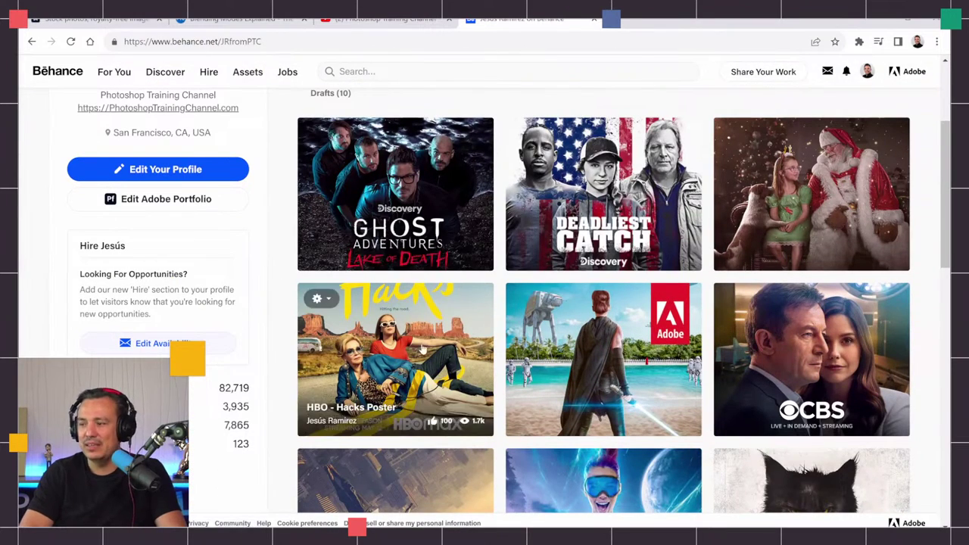
{"action": "mouse_move", "coordinate": [528, 527]}
{"action": "left_click", "coordinate": [591, 525]}
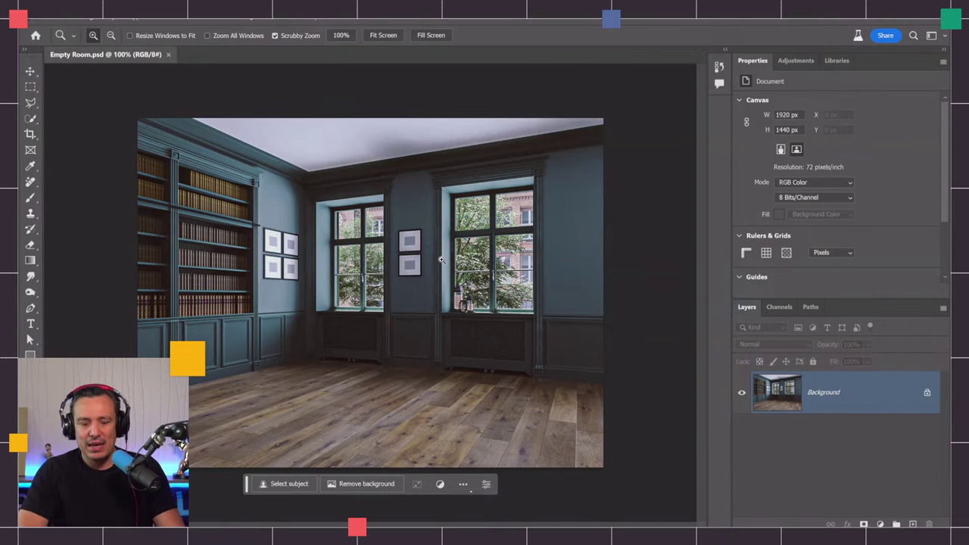
{"action": "key", "text": "super"}
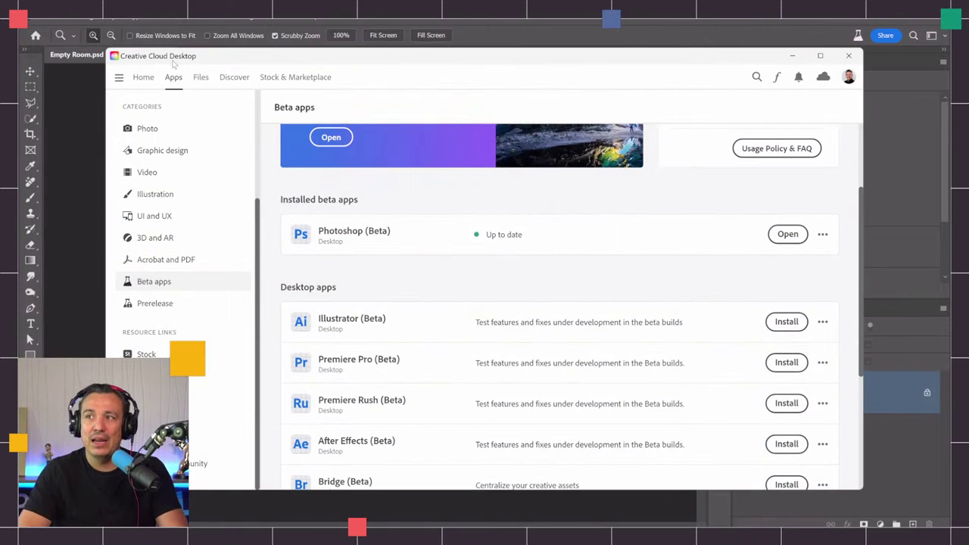
{"action": "left_click_drag", "start_coordinate": [235, 63], "coordinate": [229, 62]}
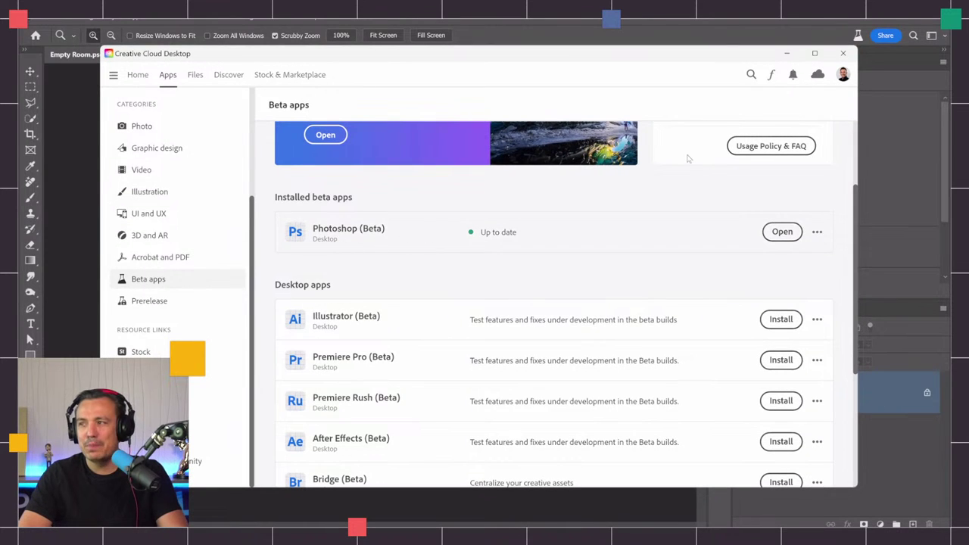
{"action": "left_click", "coordinate": [787, 53]}
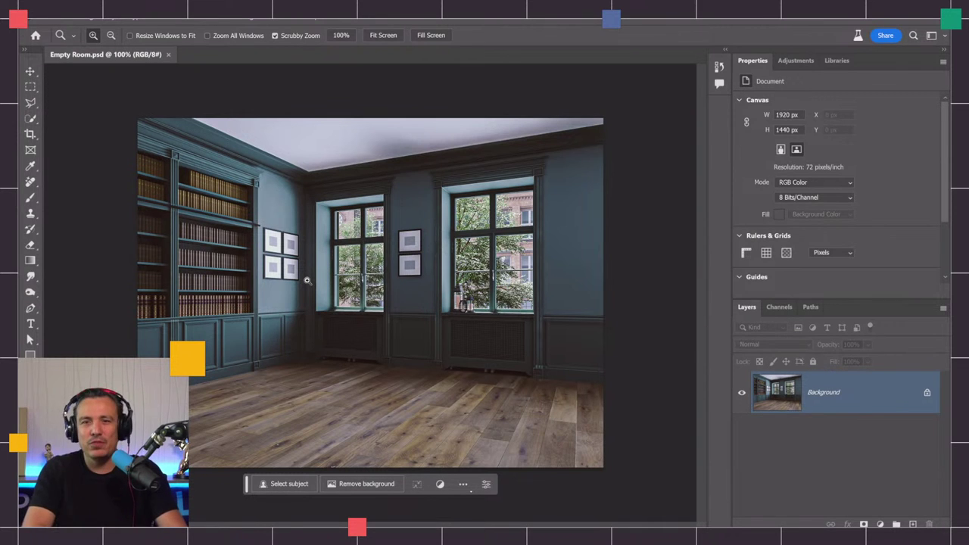
- Convert the Background layer into Layer 0, an embedded 1920×1440 smart object
{"action": "right_click", "coordinate": [868, 399]}
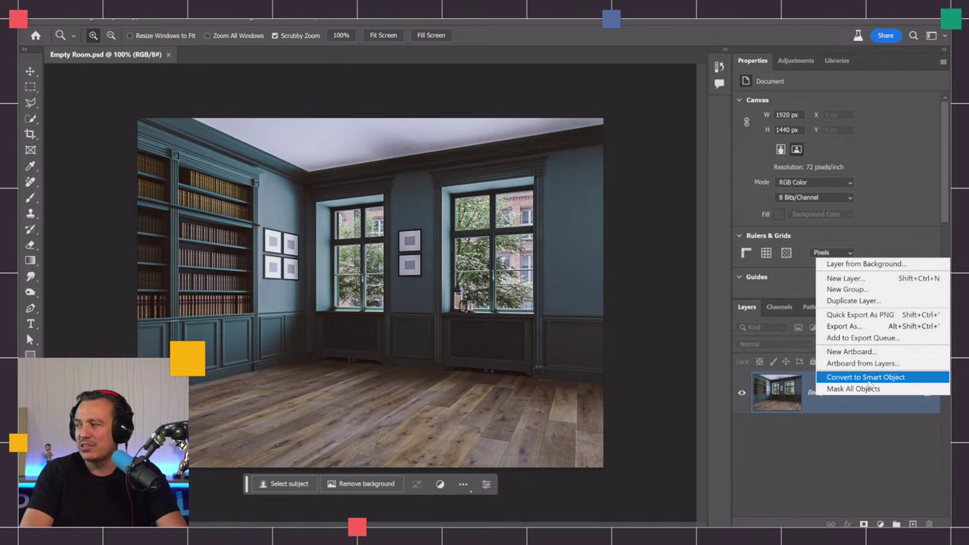
{"action": "left_click", "coordinate": [869, 379]}
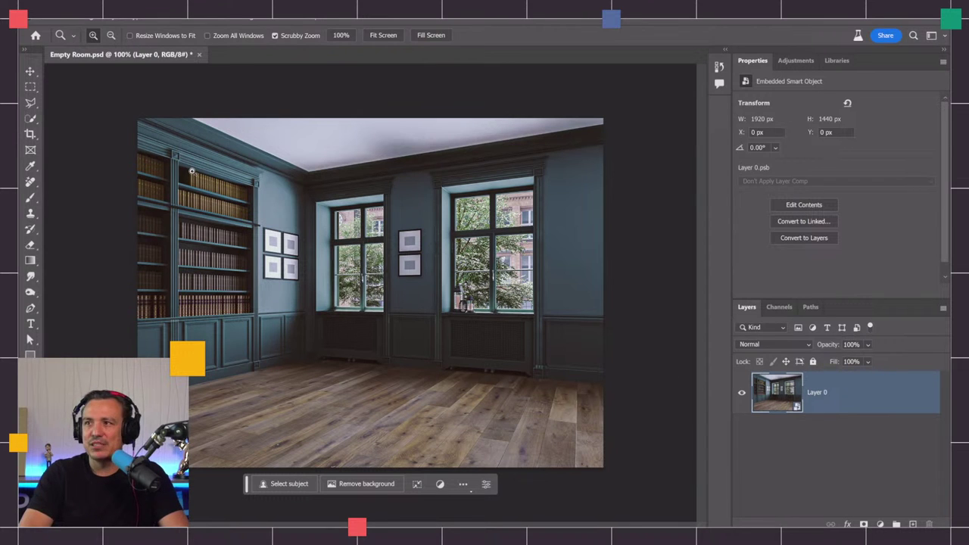
{"action": "left_click", "coordinate": [75, 18]}
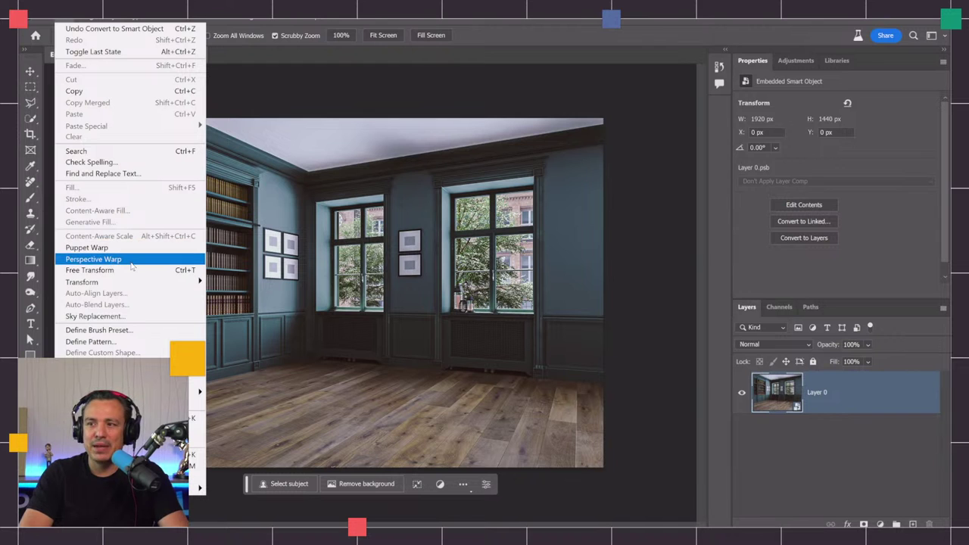
- Start a Perspective Warp and draw a plane over the left bookshelf wall
{"action": "left_click", "coordinate": [132, 261]}
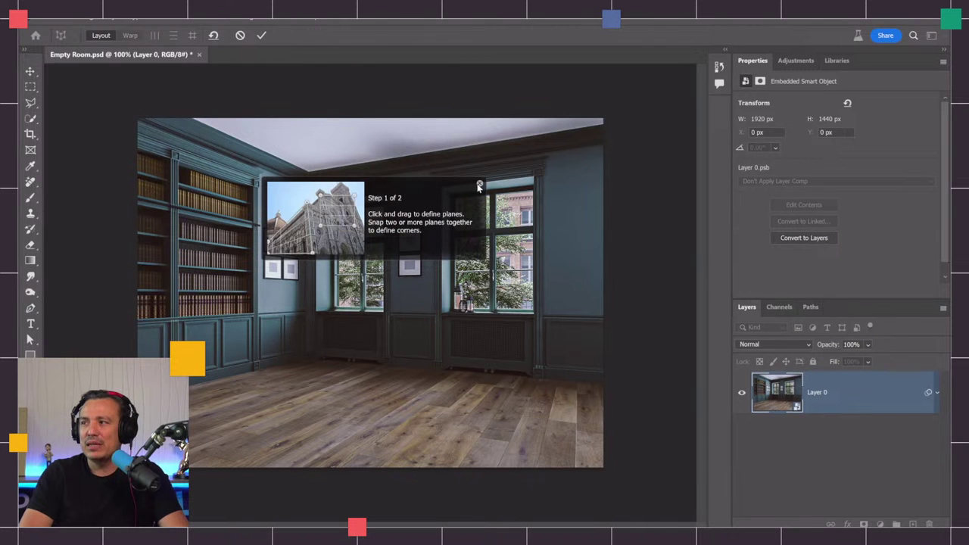
{"action": "left_click", "coordinate": [479, 185]}
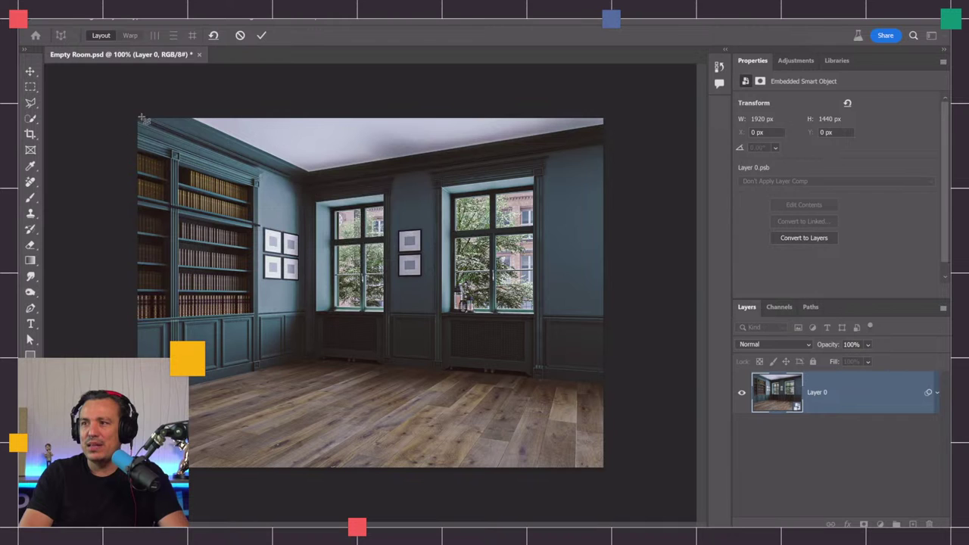
{"action": "left_click_drag", "start_coordinate": [124, 101], "coordinate": [309, 480]}
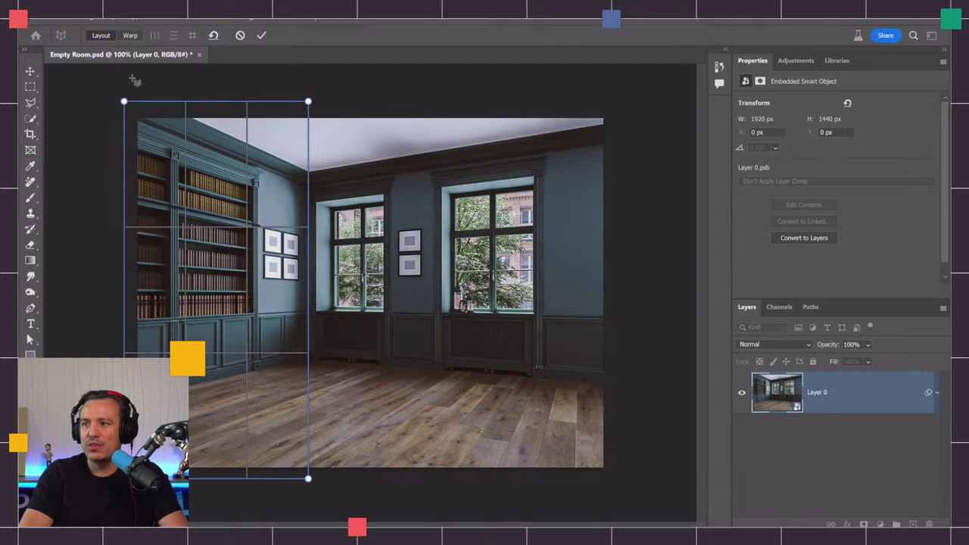
{"action": "left_click_drag", "start_coordinate": [125, 101], "coordinate": [128, 53]}
{"action": "left_click_drag", "start_coordinate": [126, 479], "coordinate": [128, 497]}
- Adjust the left-wall plane's top and bottom corners to follow the wall edges
{"action": "scroll", "coordinate": [368, 296], "scroll_direction": "down", "scroll_amount": 2}
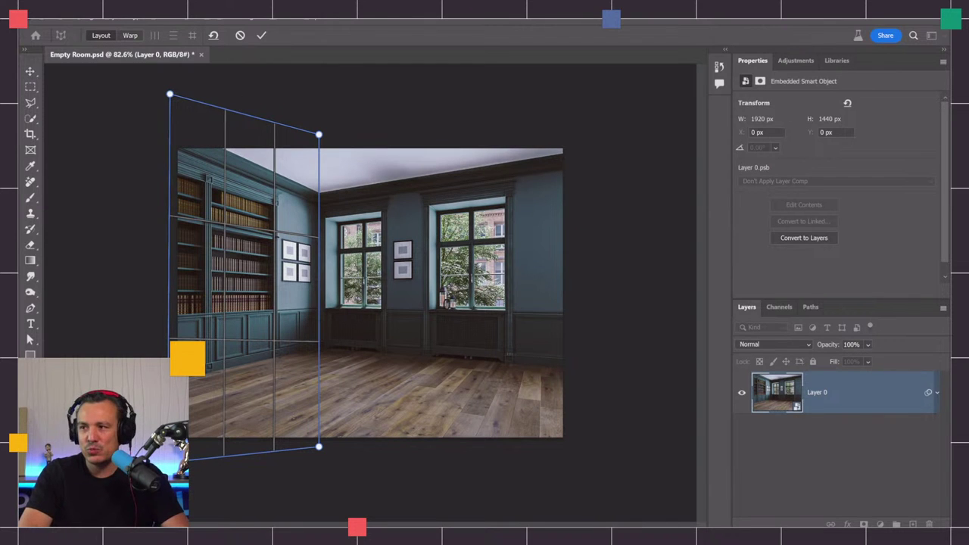
{"action": "scroll", "coordinate": [370, 293], "scroll_direction": "down", "scroll_amount": 1}
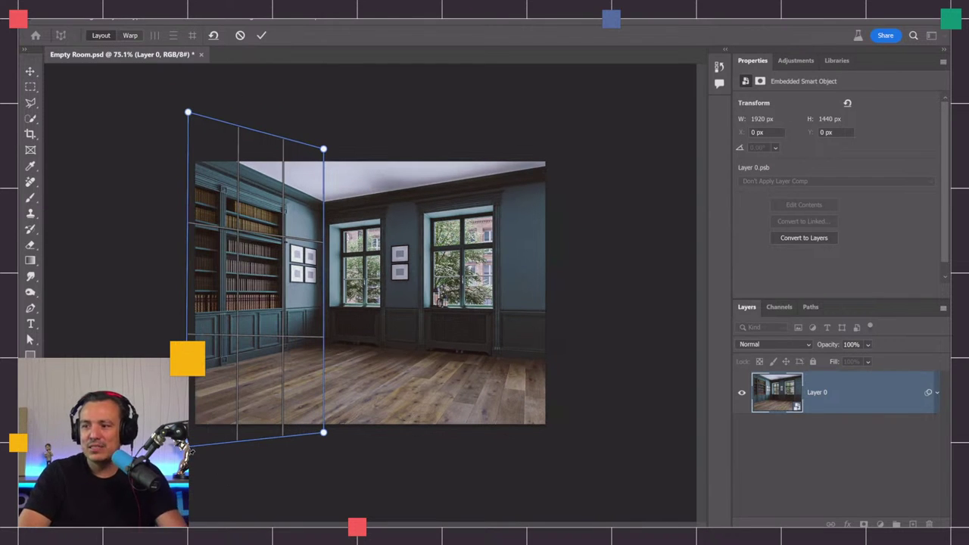
{"action": "left_click_drag", "start_coordinate": [193, 473], "coordinate": [190, 468]}
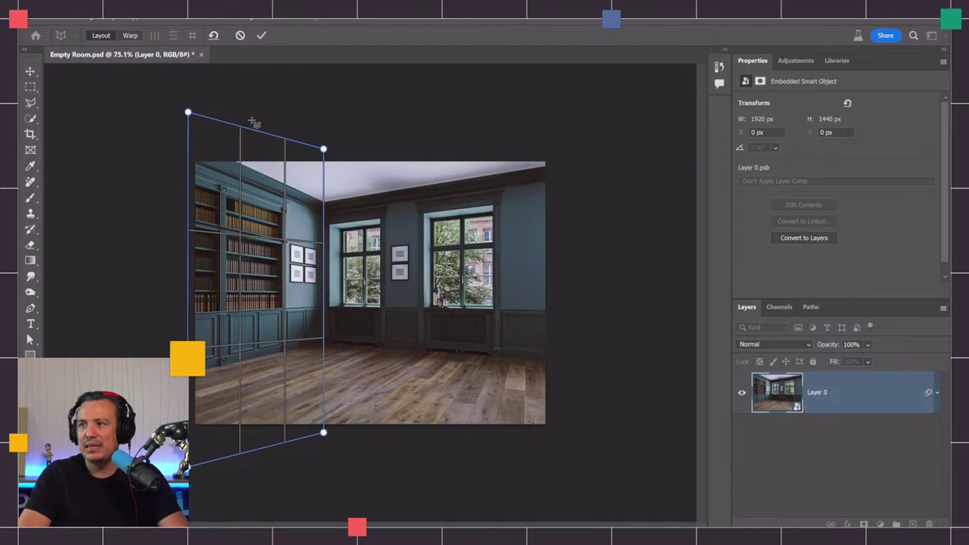
{"action": "left_click_drag", "start_coordinate": [190, 114], "coordinate": [192, 86]}
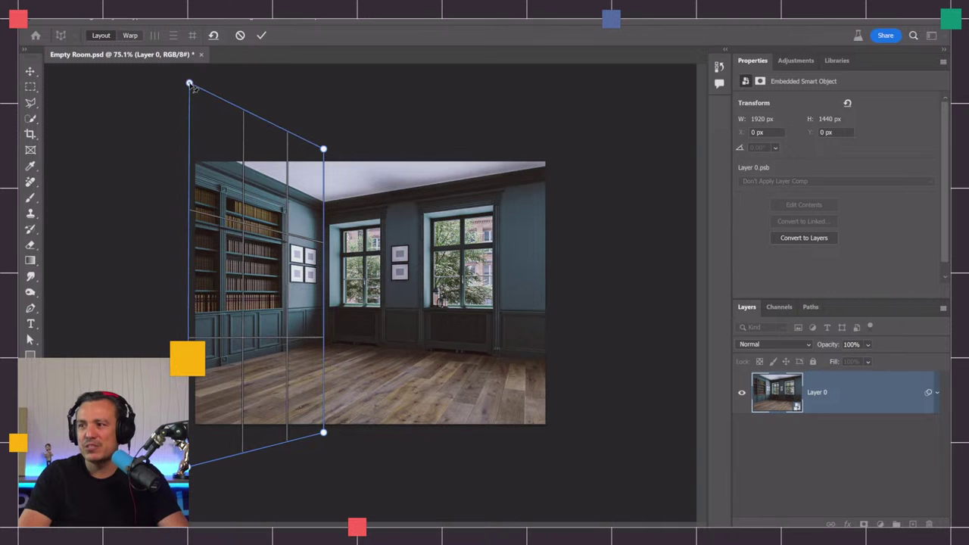
{"action": "left_click_drag", "start_coordinate": [189, 467], "coordinate": [192, 515]}
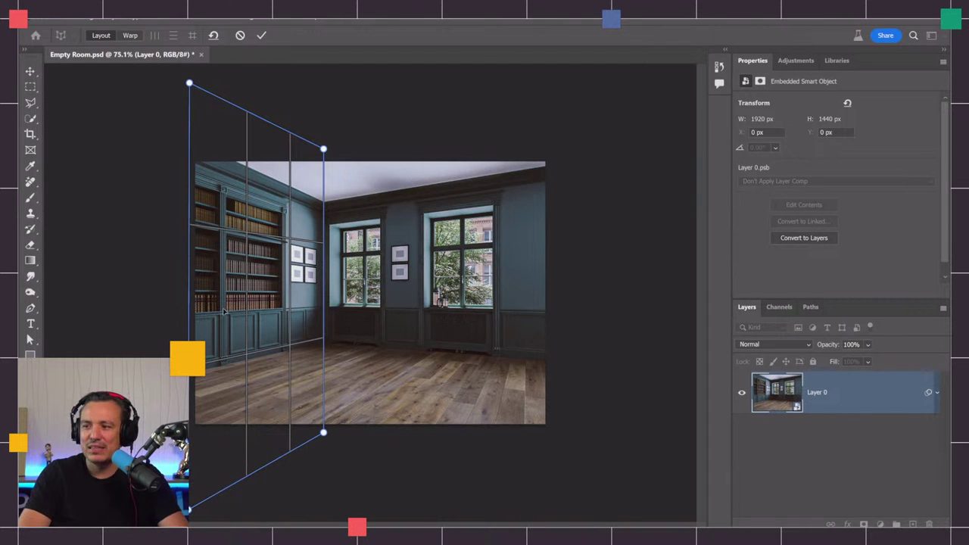
- Zoom out and draw a second plane over the back window wall, joined to the first
{"action": "key", "text": "ctrl+minus"}
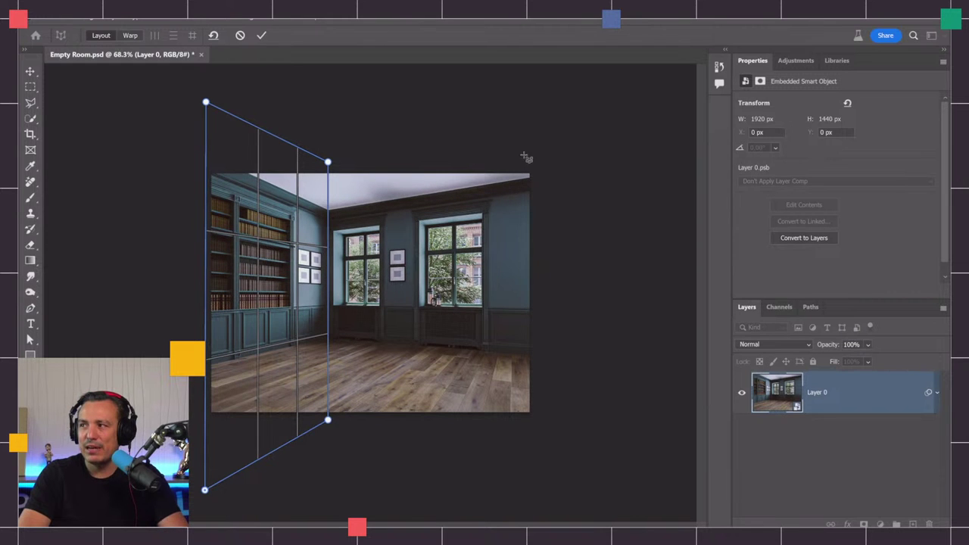
{"action": "left_click_drag", "start_coordinate": [522, 154], "coordinate": [341, 422]}
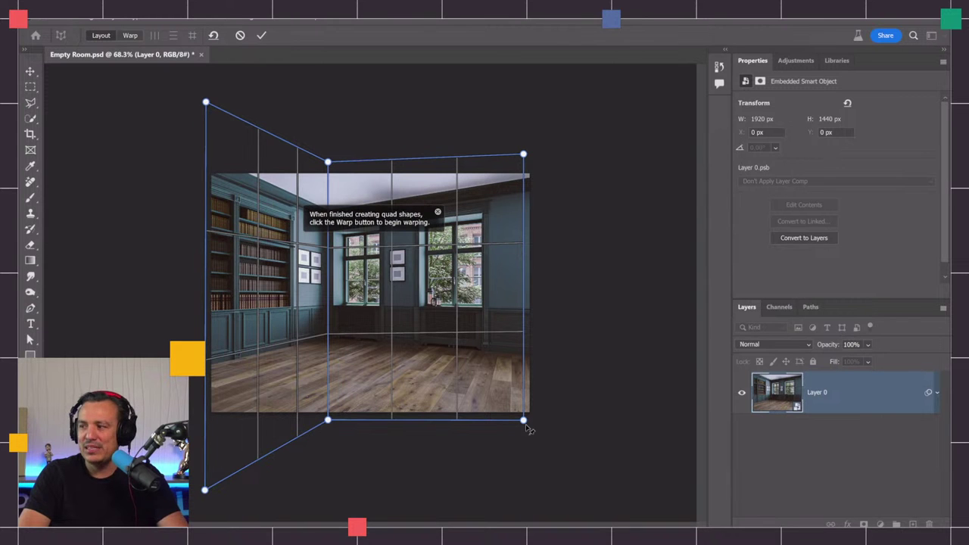
{"action": "left_click_drag", "start_coordinate": [524, 420], "coordinate": [541, 467]}
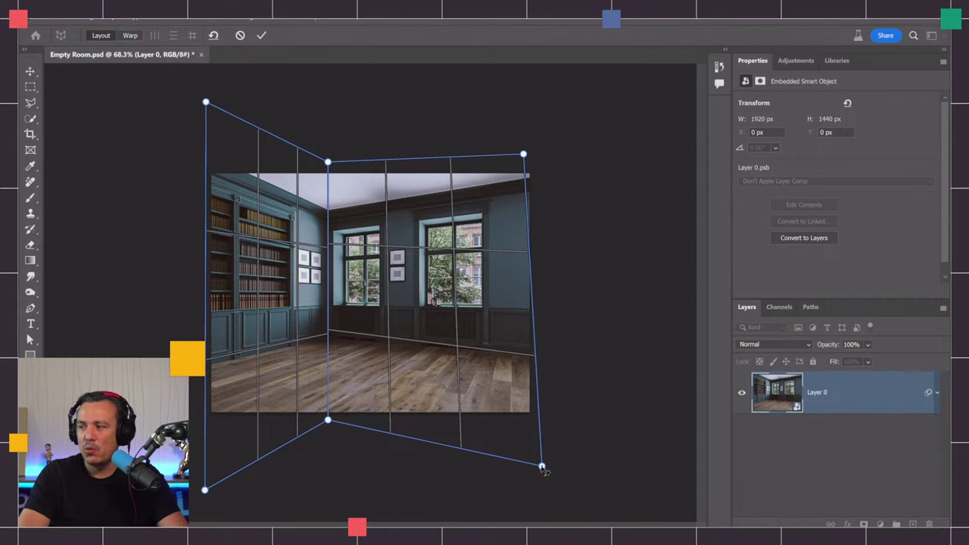
{"action": "left_click_drag", "start_coordinate": [542, 468], "coordinate": [548, 453]}
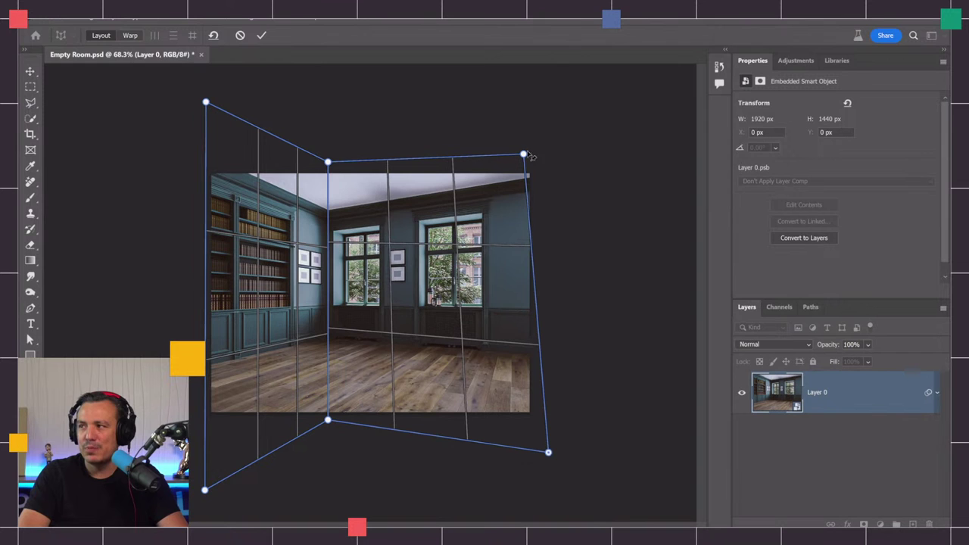
{"action": "left_click_drag", "start_coordinate": [524, 155], "coordinate": [548, 130]}
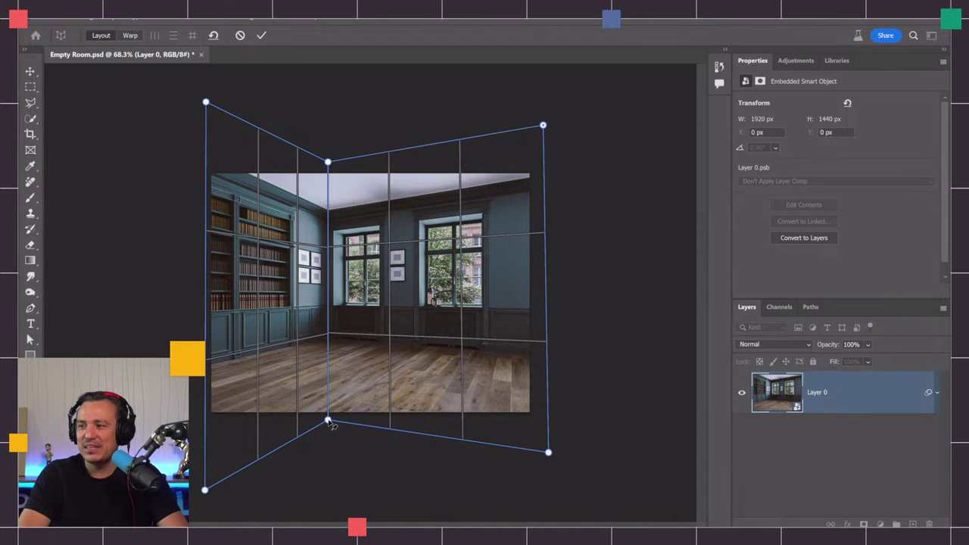
- Align both planes' bottom corners to the wall-floor line and raise their top corners
{"action": "left_click_drag", "start_coordinate": [330, 423], "coordinate": [330, 341]}
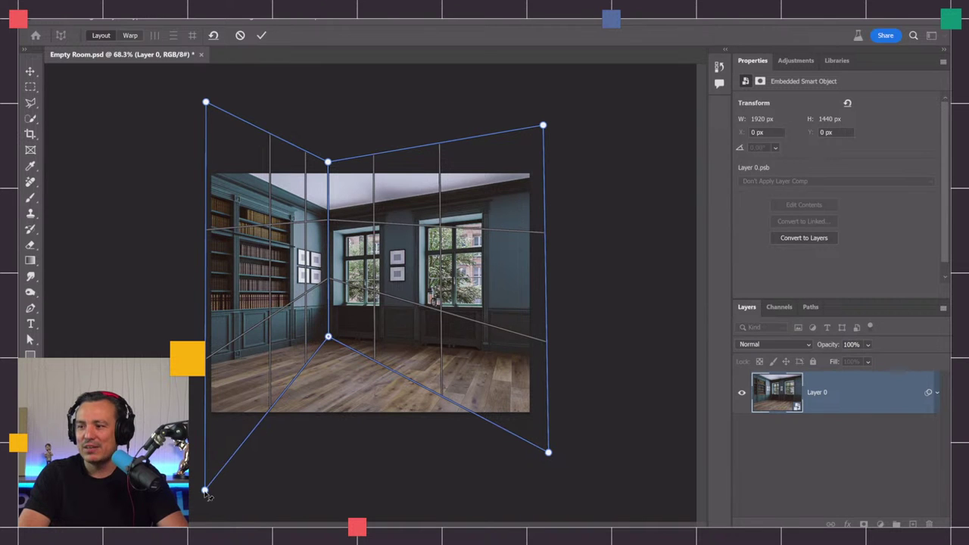
{"action": "left_click_drag", "start_coordinate": [205, 491], "coordinate": [208, 371]}
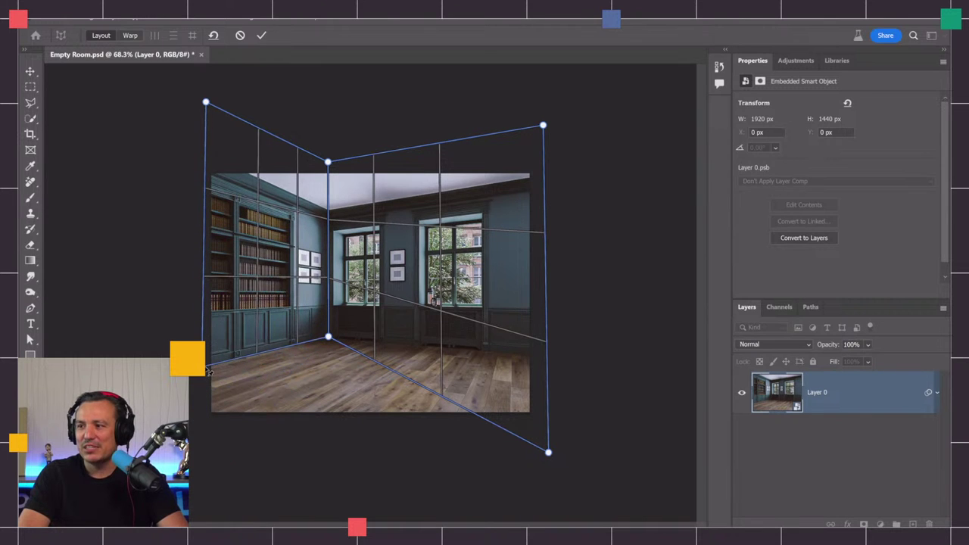
{"action": "left_click_drag", "start_coordinate": [549, 454], "coordinate": [549, 359]}
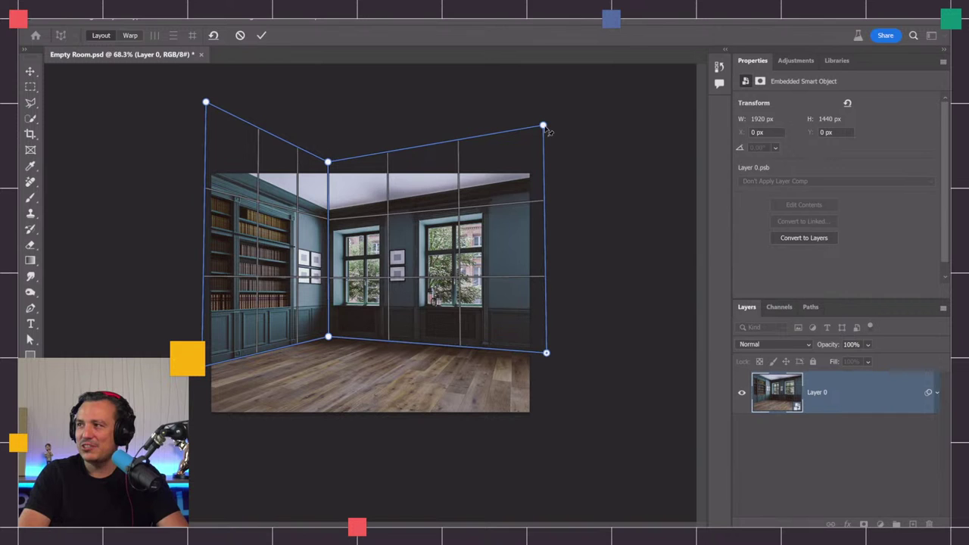
{"action": "left_click_drag", "start_coordinate": [547, 128], "coordinate": [547, 110]}
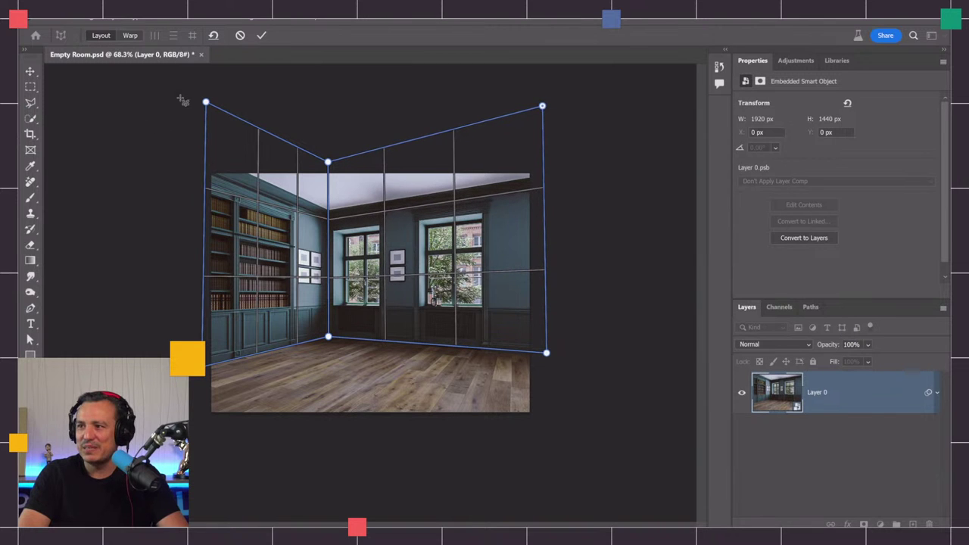
{"action": "left_click_drag", "start_coordinate": [206, 104], "coordinate": [211, 76]}
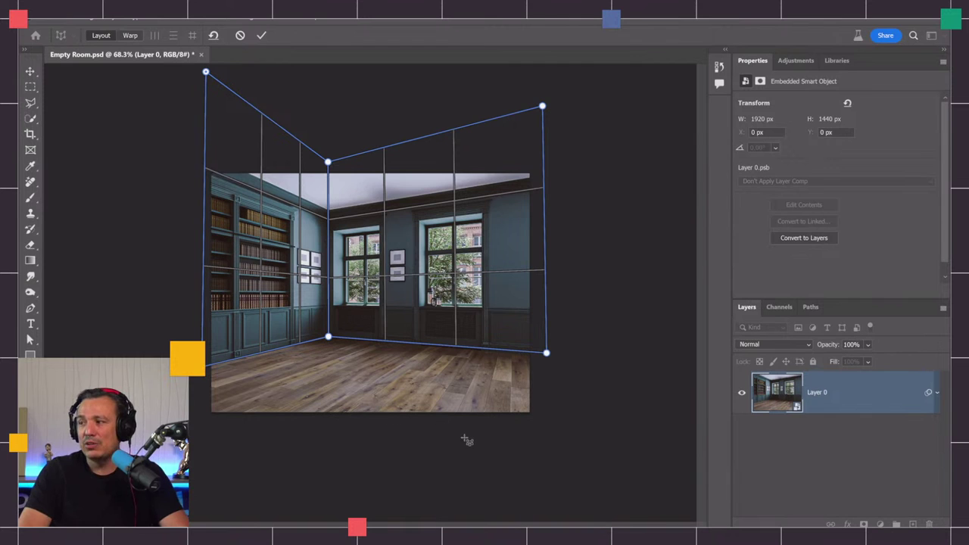
- Add a floor plane beneath the two walls and stretch its corners outward
{"action": "left_click_drag", "start_coordinate": [453, 437], "coordinate": [336, 351]}
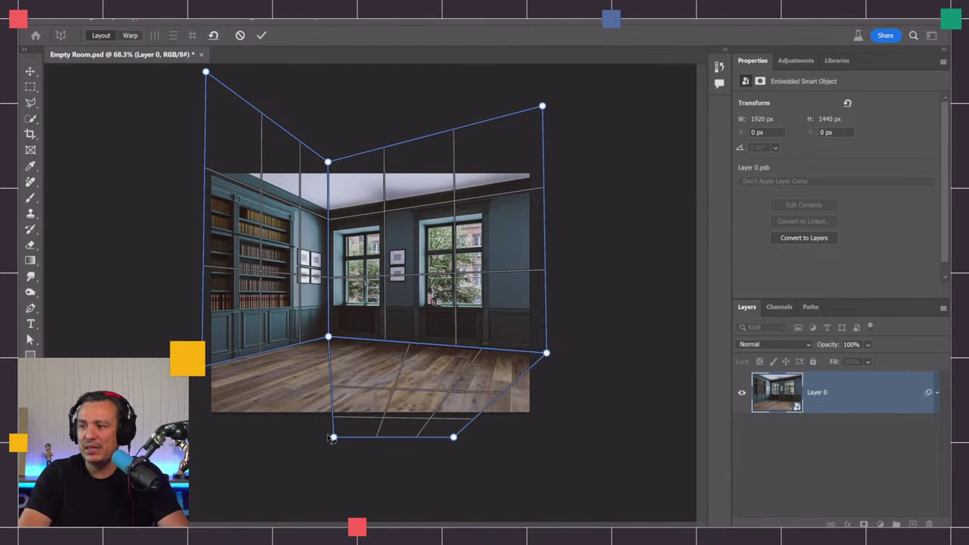
{"action": "left_click_drag", "start_coordinate": [334, 440], "coordinate": [204, 368]}
{"action": "left_click_drag", "start_coordinate": [457, 444], "coordinate": [626, 466]}
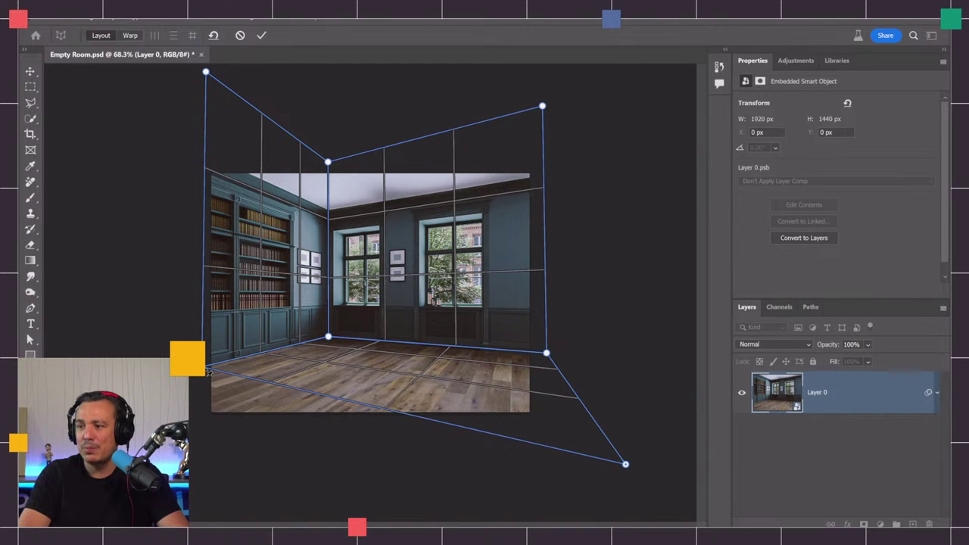
{"action": "left_click_drag", "start_coordinate": [207, 372], "coordinate": [75, 412]}
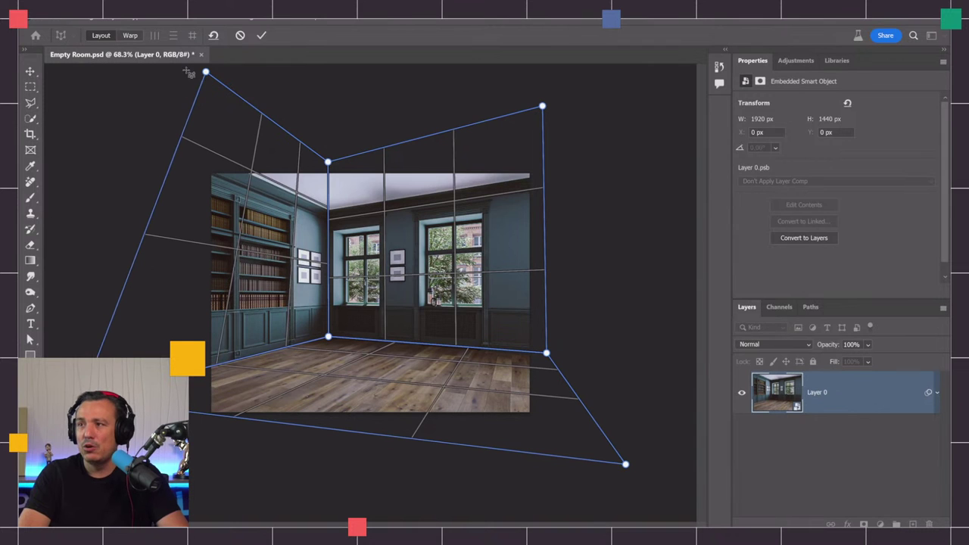
- Widen and raise the left wall plane and stretch the back wall's top-right corner
{"action": "left_click_drag", "start_coordinate": [206, 75], "coordinate": [103, 94]}
{"action": "key", "text": "ctrl+minus"}
{"action": "key", "text": "ctrl+minus"}
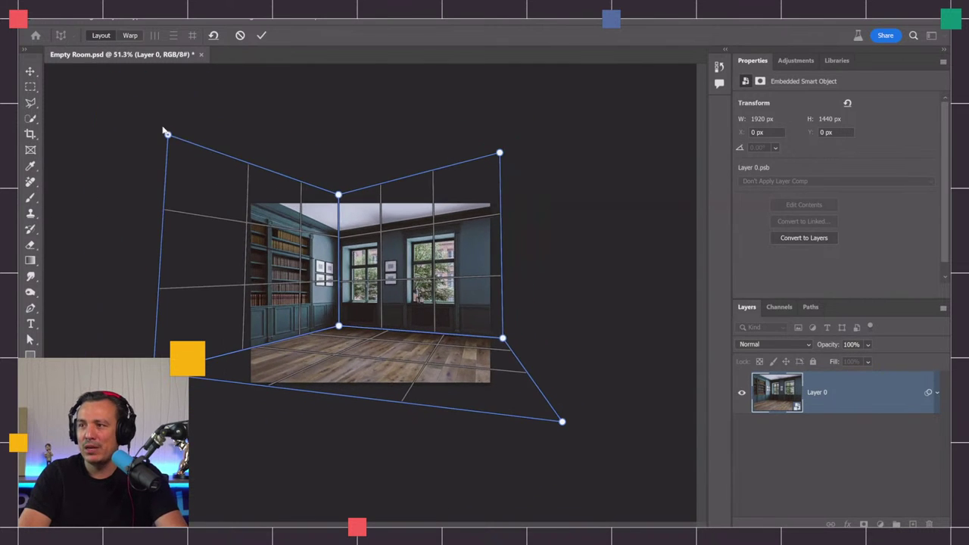
{"action": "left_click_drag", "start_coordinate": [168, 134], "coordinate": [166, 74]}
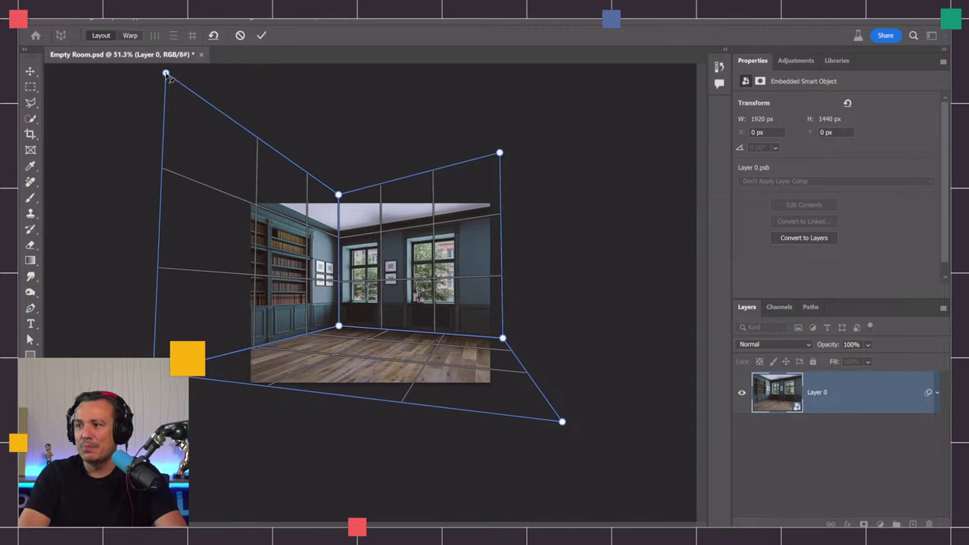
{"action": "left_click_drag", "start_coordinate": [166, 74], "coordinate": [165, 73]}
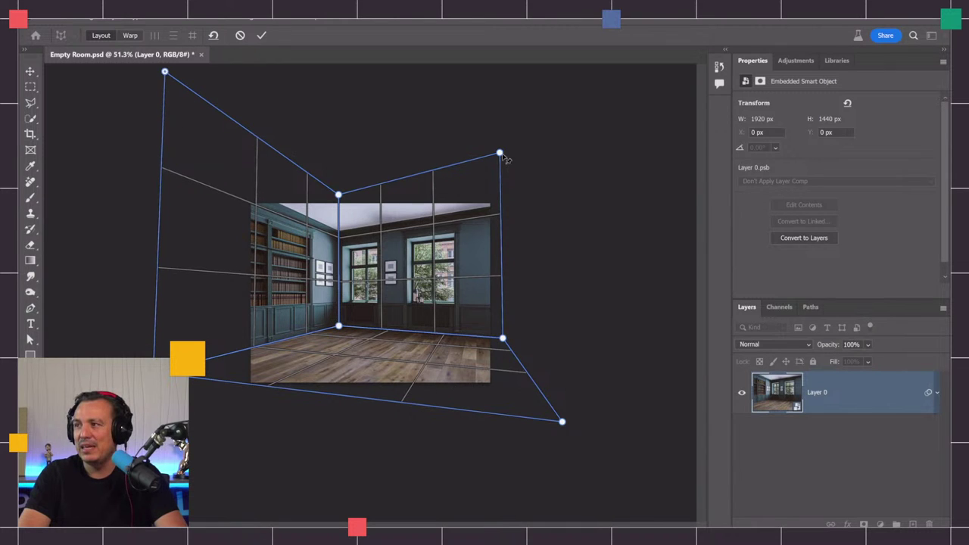
{"action": "left_click_drag", "start_coordinate": [501, 153], "coordinate": [510, 149]}
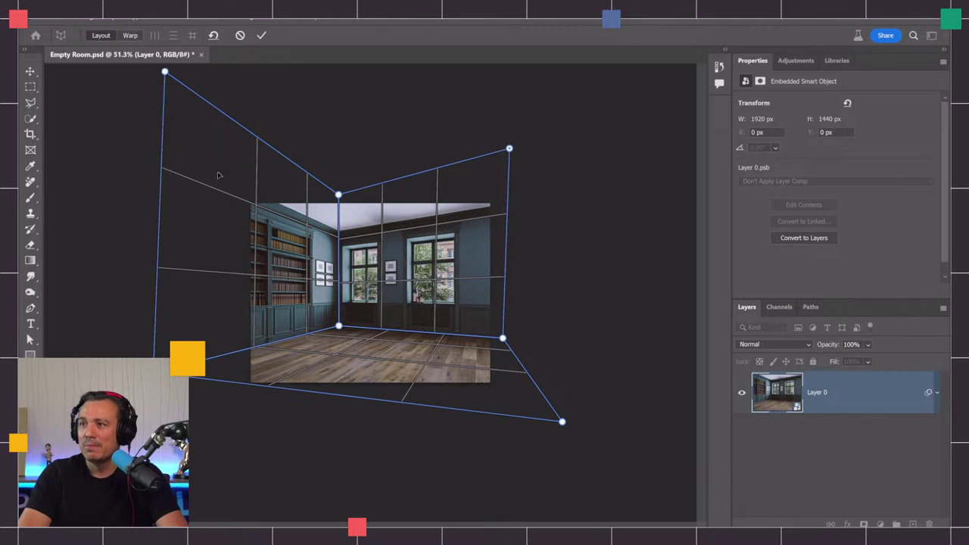
- Switch to Warp mode, flipping between Layout and Warp views to check the planes
{"action": "left_click", "coordinate": [129, 37]}
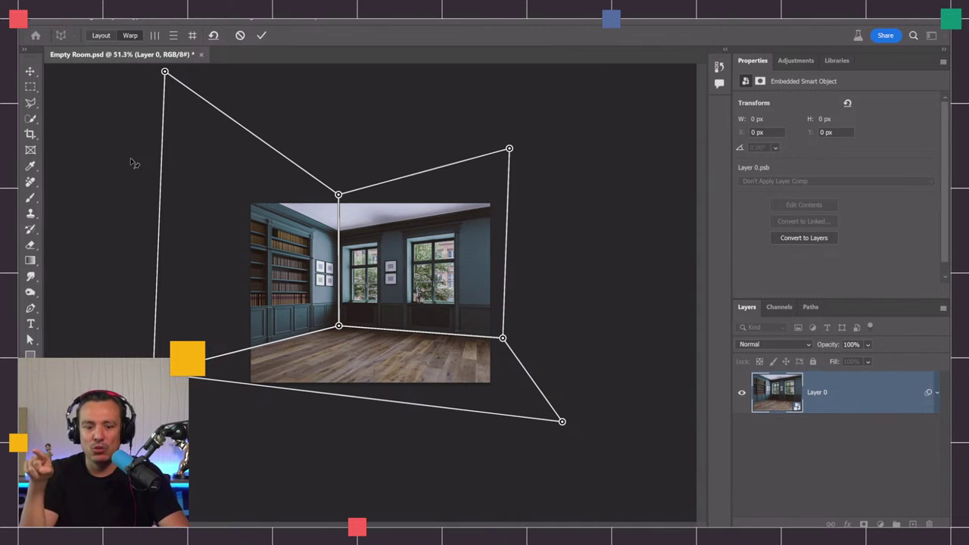
{"action": "key", "text": "w"}
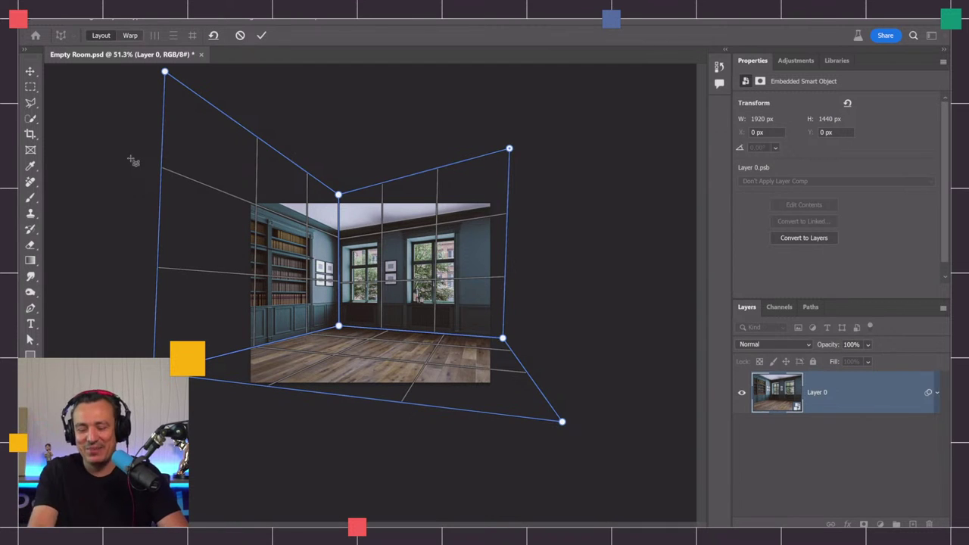
{"action": "key", "text": "l"}
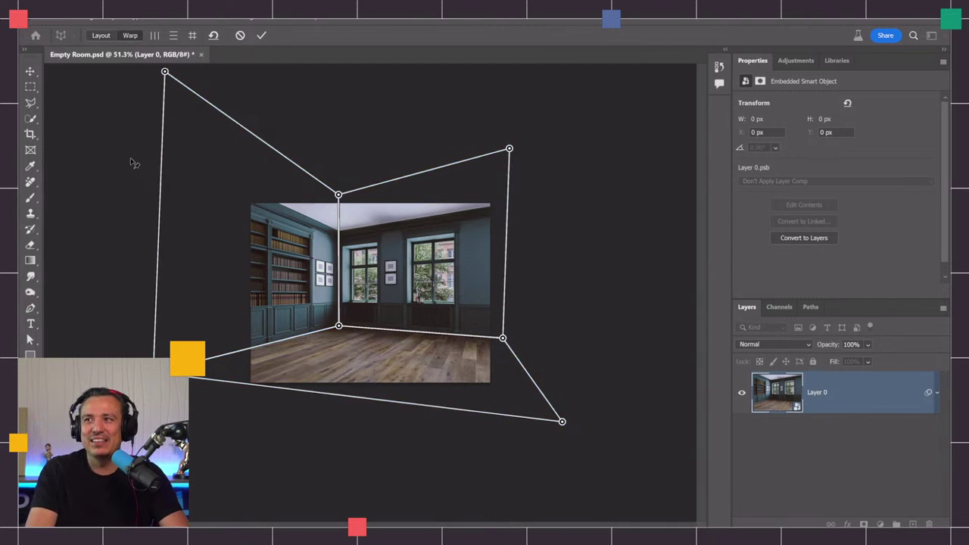
{"action": "key", "text": "w"}
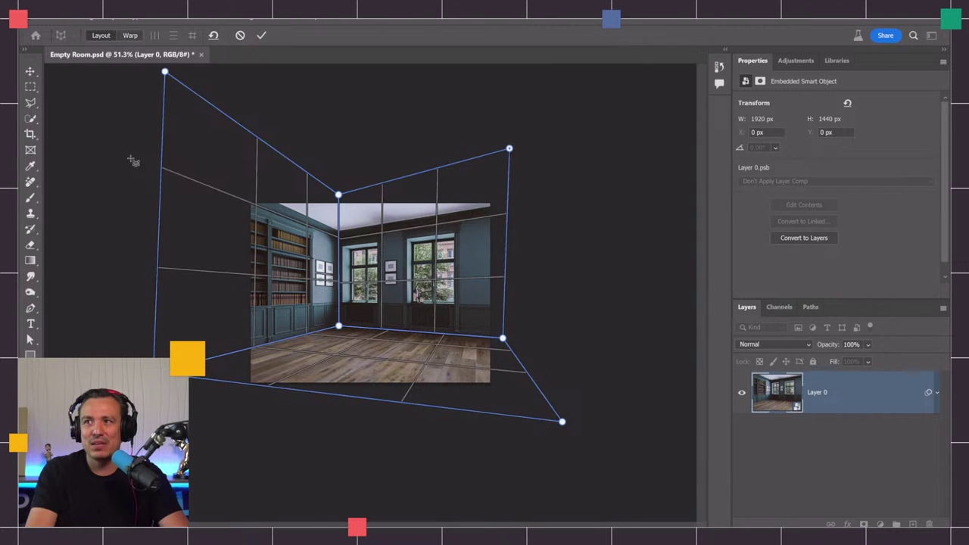
{"action": "key", "text": "l"}
{"action": "key", "text": "w"}
{"action": "key", "text": "l"}
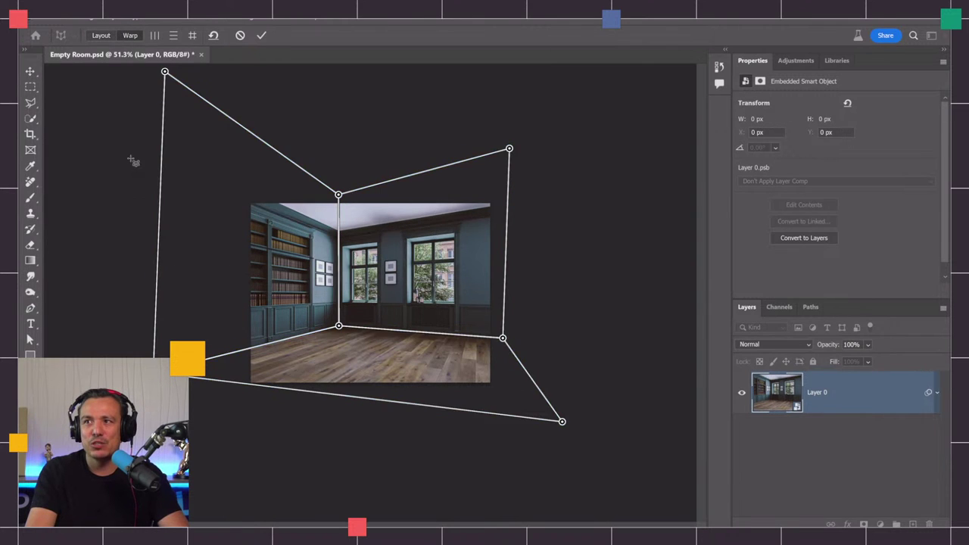
{"action": "key", "text": "w"}
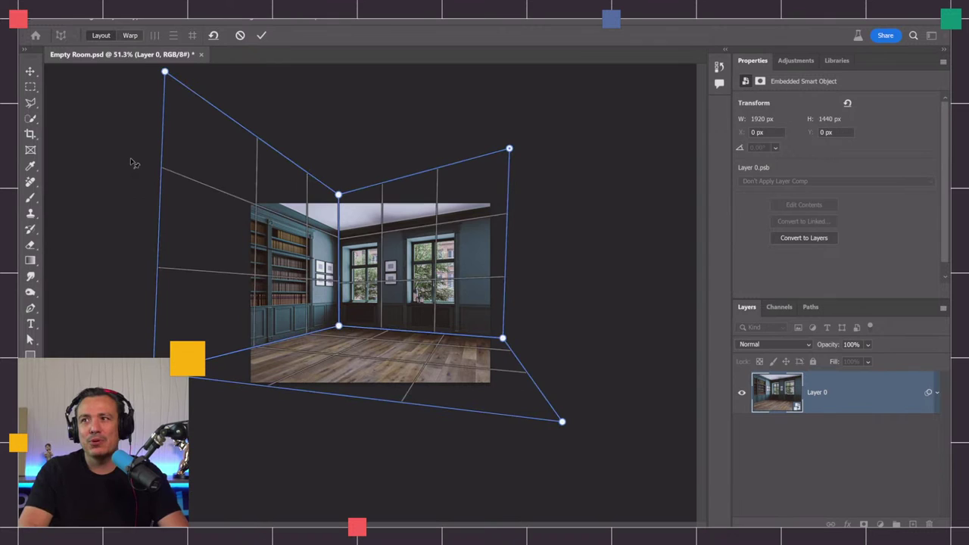
{"action": "key", "text": "l"}
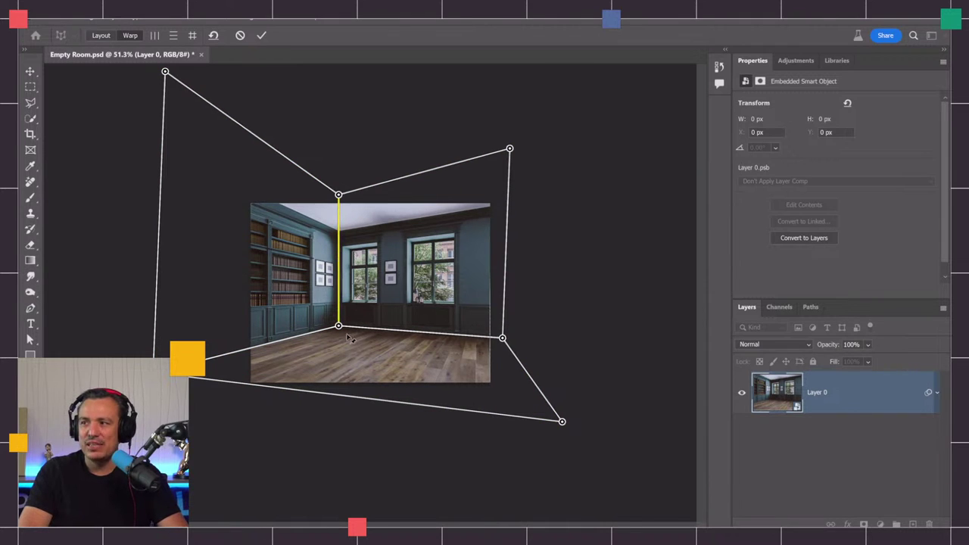
- Warp the planes, pushing the back corner right and stretching walls and floor outward
{"action": "left_click_drag", "start_coordinate": [340, 329], "coordinate": [363, 320]}
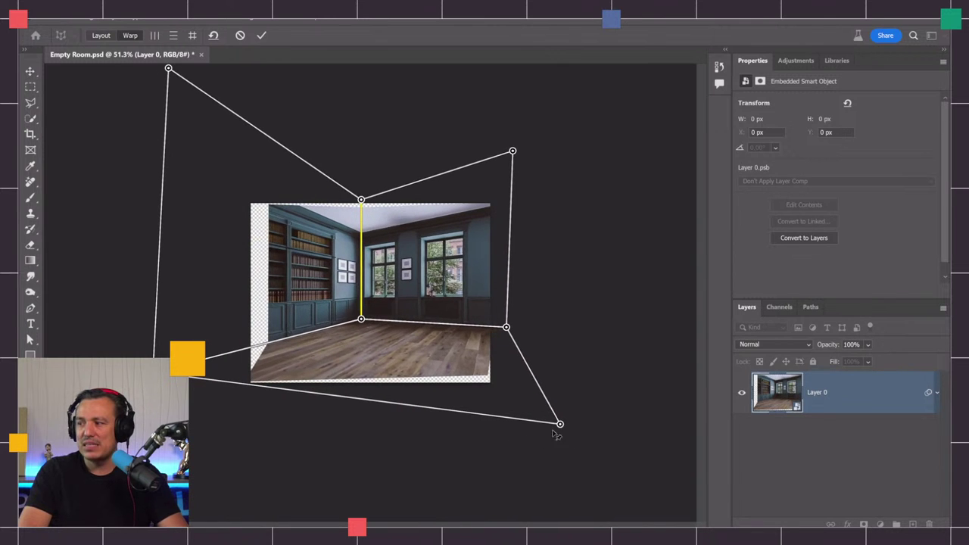
{"action": "left_click_drag", "start_coordinate": [544, 438], "coordinate": [437, 448]}
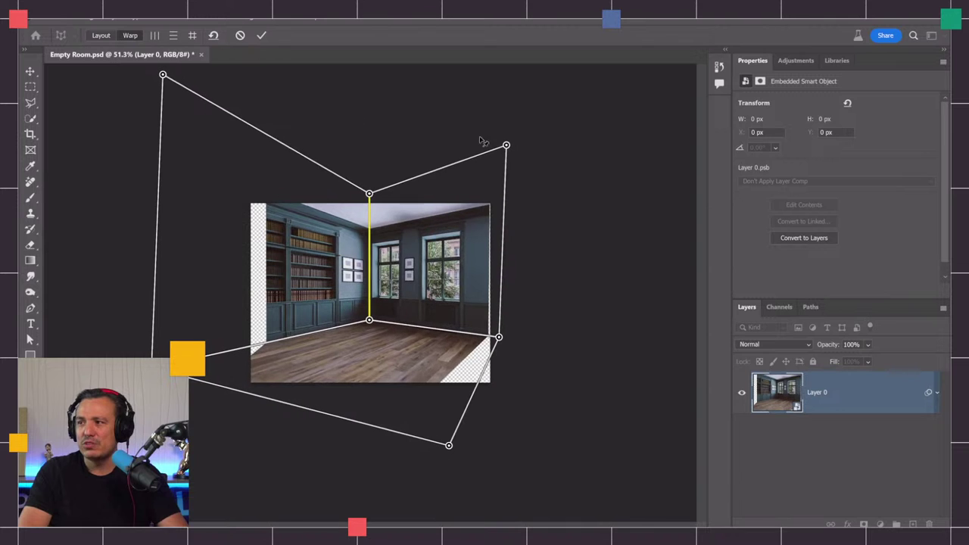
{"action": "left_click_drag", "start_coordinate": [499, 341], "coordinate": [515, 336]}
{"action": "mouse_move", "coordinate": [167, 82]}
{"action": "left_mouse_down"}
{"action": "mouse_move", "coordinate": [149, 93]}
{"action": "mouse_move", "coordinate": [155, 86]}
{"action": "left_mouse_up"}
{"action": "left_click_drag", "start_coordinate": [377, 322], "coordinate": [404, 335]}
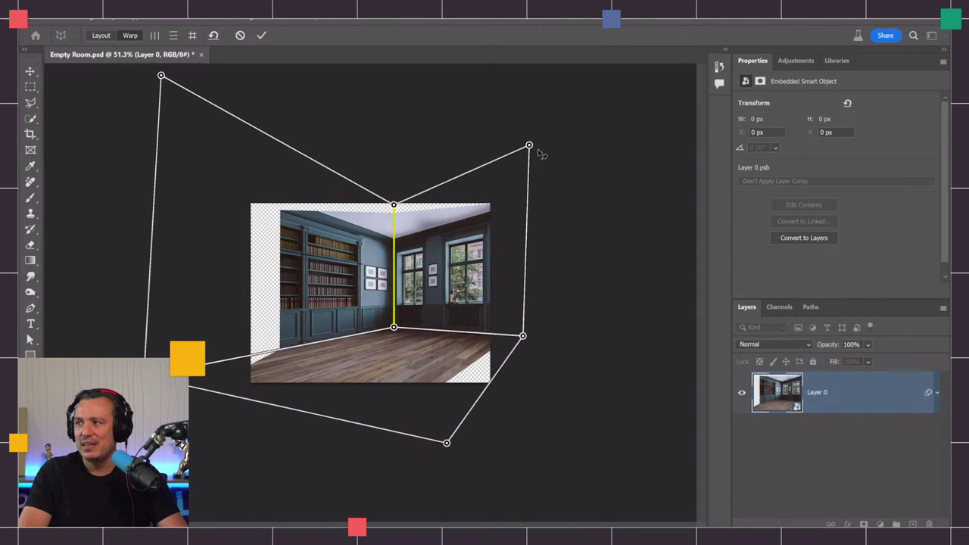
{"action": "mouse_move", "coordinate": [530, 146]}
{"action": "left_mouse_down"}
{"action": "mouse_move", "coordinate": [545, 153]}
{"action": "mouse_move", "coordinate": [533, 146]}
{"action": "left_mouse_up"}
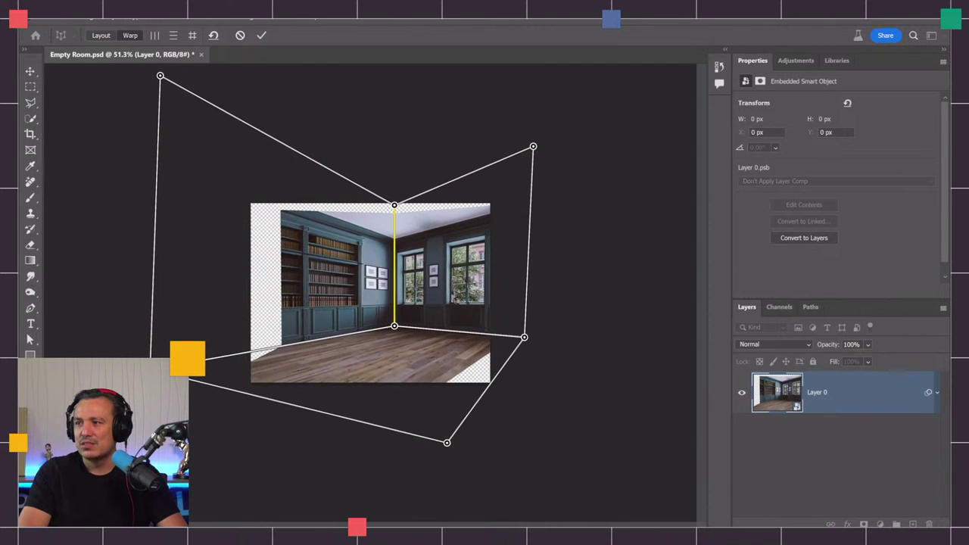
{"action": "left_click_drag", "start_coordinate": [161, 76], "coordinate": [155, 70]}
{"action": "left_click_drag", "start_coordinate": [450, 447], "coordinate": [389, 446]}
- Commit the perspective warp and toggle the smart filter to compare before and after
{"action": "left_click", "coordinate": [263, 35]}
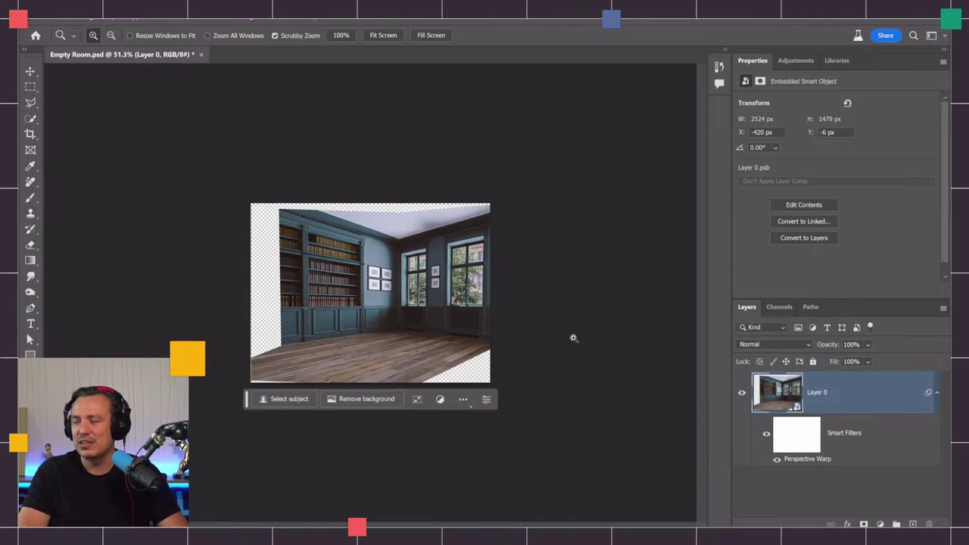
{"action": "left_click", "coordinate": [784, 434]}
{"action": "left_click", "coordinate": [767, 437]}
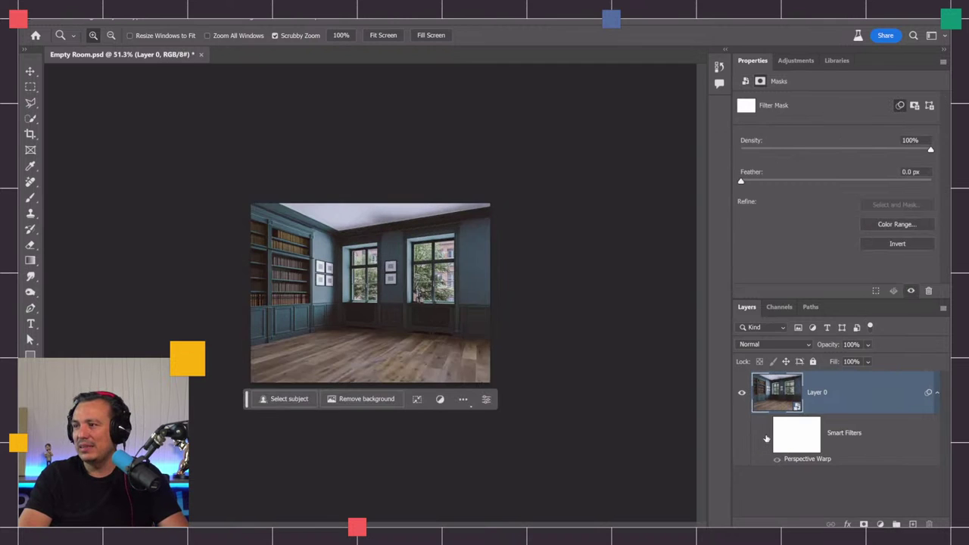
{"action": "left_click", "coordinate": [766, 438]}
{"action": "left_click", "coordinate": [766, 438]}
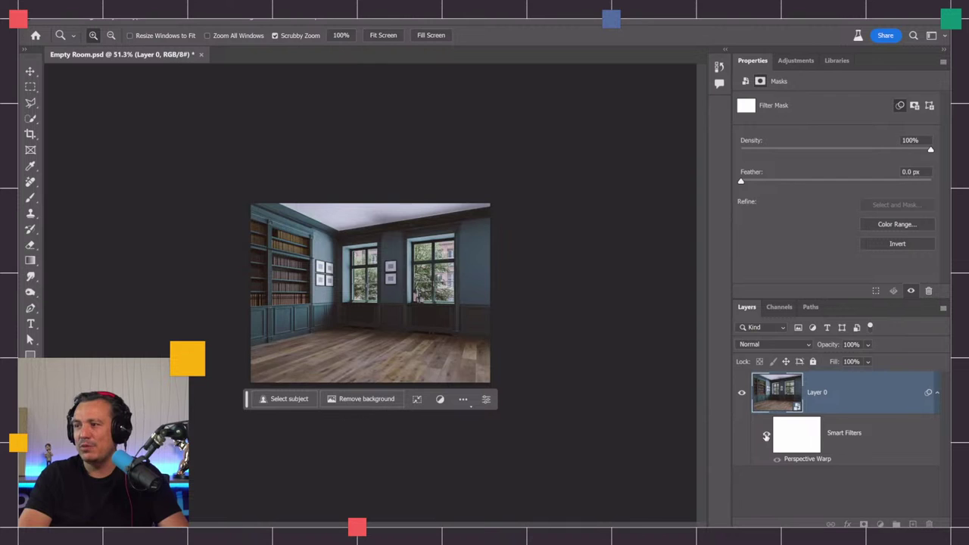
{"action": "left_click", "coordinate": [766, 438]}
{"action": "left_click", "coordinate": [766, 438]}
{"action": "left_click", "coordinate": [767, 437]}
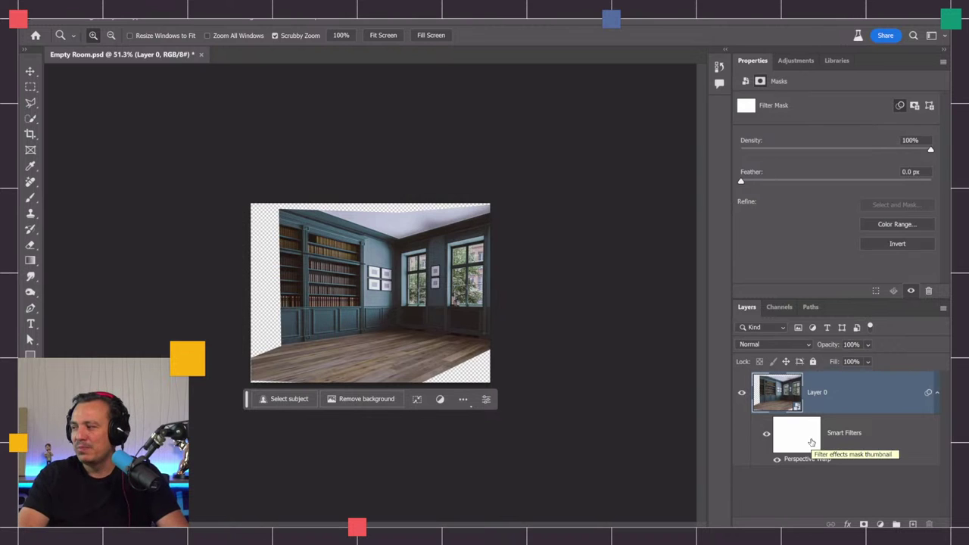
- Delete the smart filter mask from Layer 0, keeping the warp applied
{"action": "left_click", "coordinate": [798, 434]}
{"action": "right_click", "coordinate": [796, 437]}
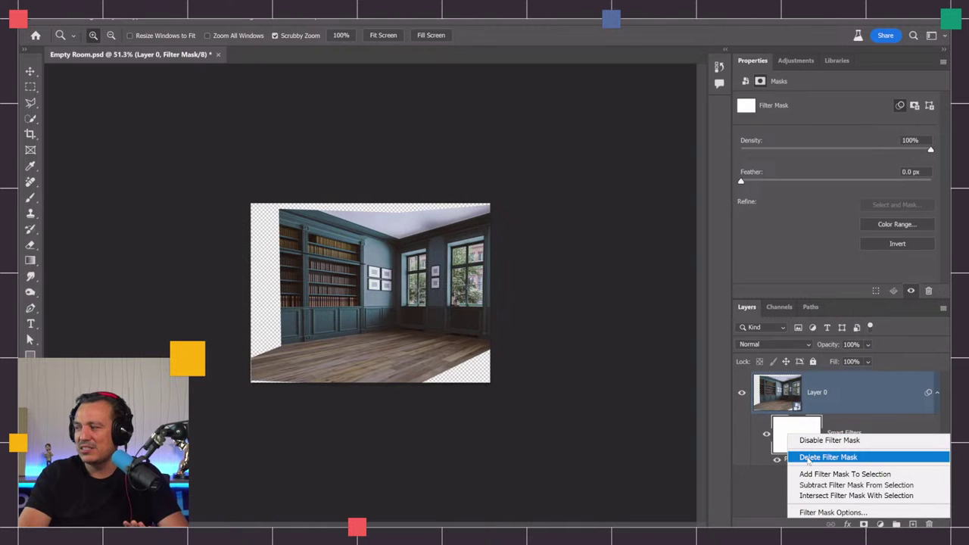
{"action": "left_click", "coordinate": [804, 458]}
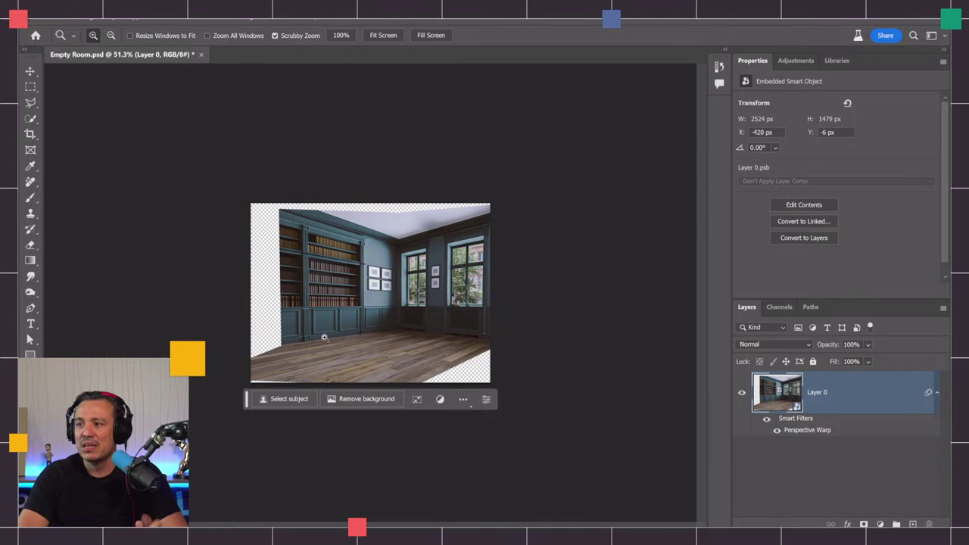
- At 100% zoom, marquee-select the empty left and top strips and run Generative Fill without a prompt
{"action": "key", "text": "ctrl+1"}
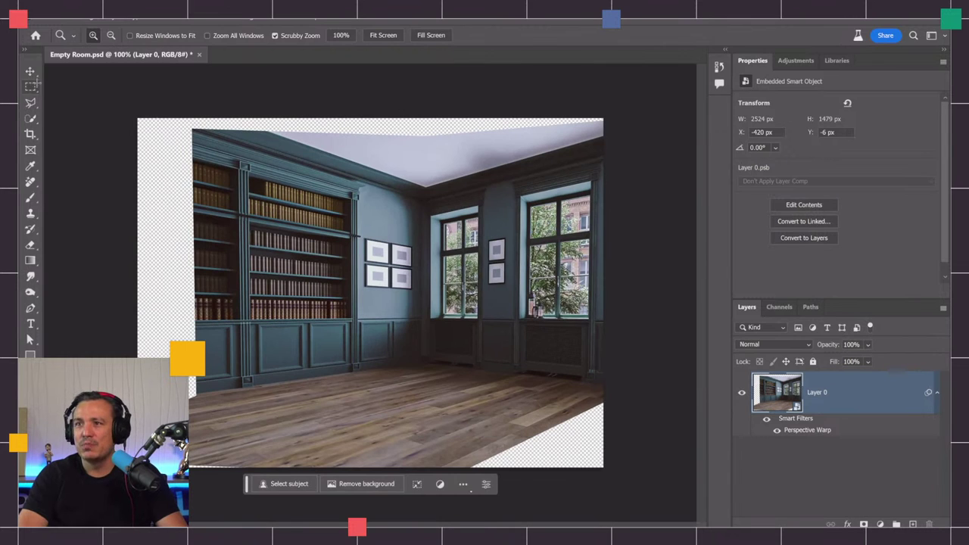
{"action": "left_click", "coordinate": [31, 87]}
{"action": "left_click_drag", "start_coordinate": [137, 118], "coordinate": [195, 412]}
{"action": "left_click_drag", "start_coordinate": [131, 114], "coordinate": [656, 134]}
{"action": "left_click", "coordinate": [295, 437]}
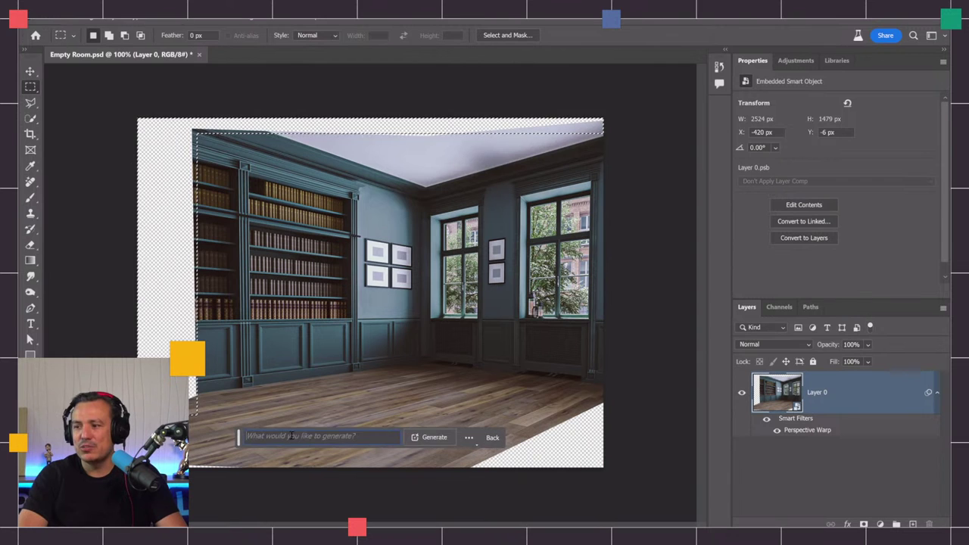
{"action": "left_click", "coordinate": [443, 438]}
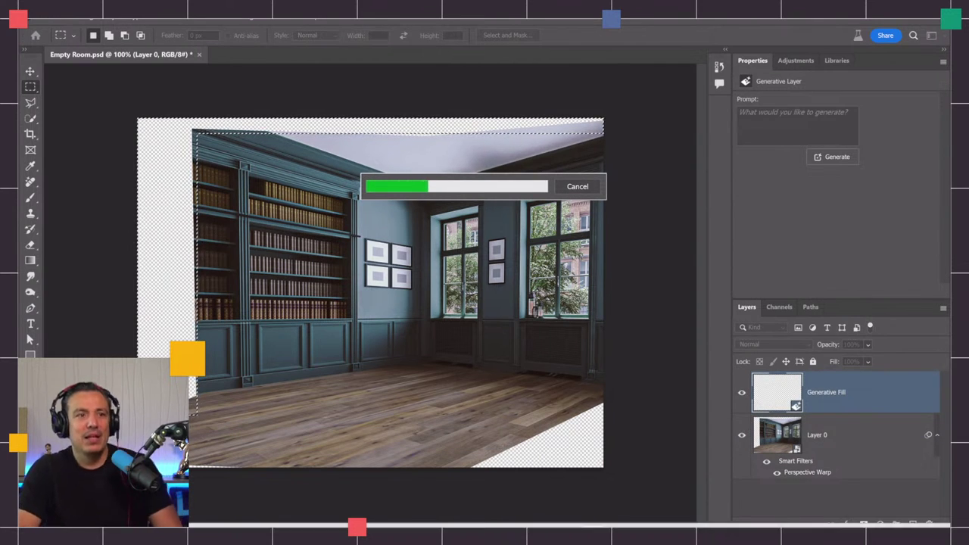
{"action": "mouse_move", "coordinate": [356, 526]}
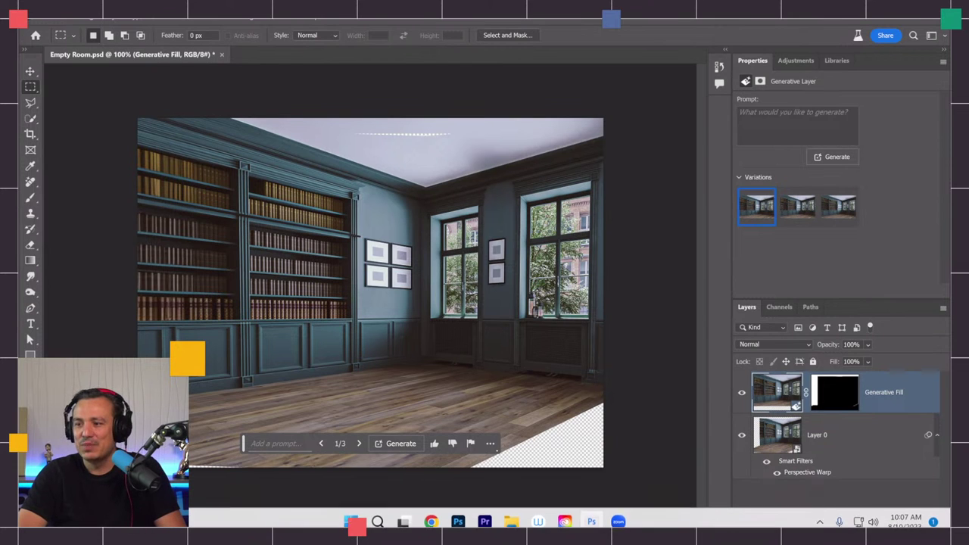
- Select the bottom strip plus lower-right corner gap and generate floor with an empty prompt
{"action": "mouse_move", "coordinate": [131, 459]}
{"action": "left_mouse_down"}
{"action": "mouse_move", "coordinate": [234, 489]}
{"action": "mouse_move", "coordinate": [282, 491]}
{"action": "left_mouse_up"}
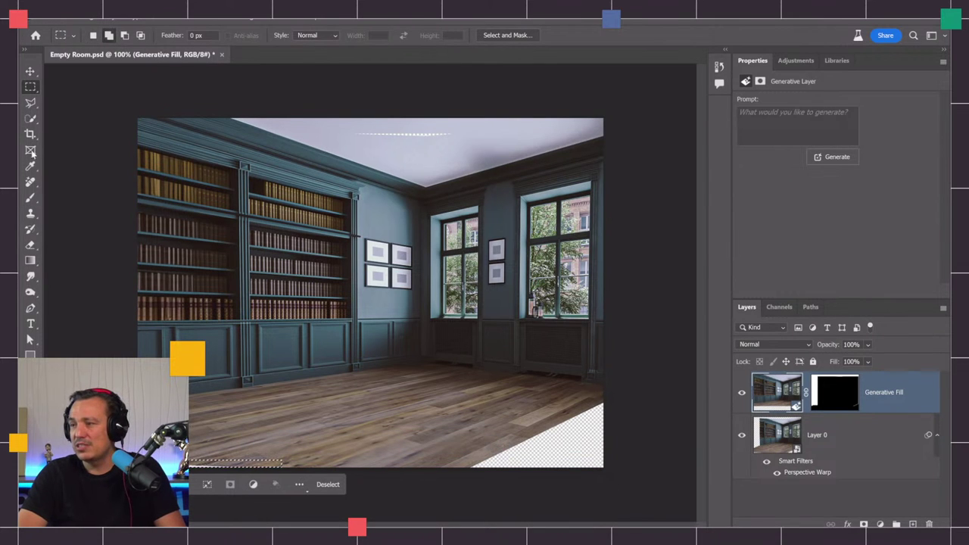
{"action": "left_click_drag", "start_coordinate": [30, 102], "coordinate": [64, 113]}
{"action": "left_click", "coordinate": [614, 389]}
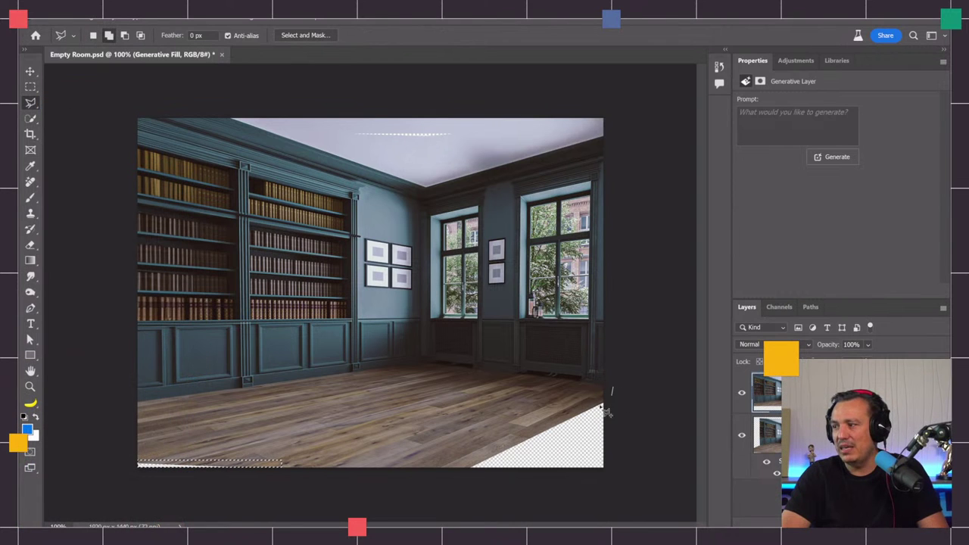
{"action": "left_click", "coordinate": [441, 479]}
{"action": "left_click", "coordinate": [638, 491]}
{"action": "double_click", "coordinate": [636, 418]}
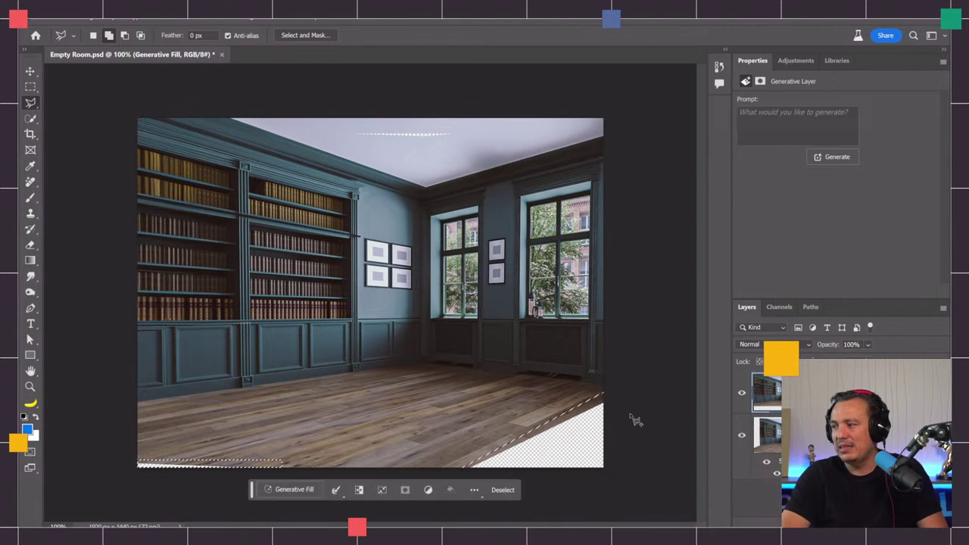
{"action": "left_click", "coordinate": [289, 490]}
{"action": "left_click", "coordinate": [441, 489]}
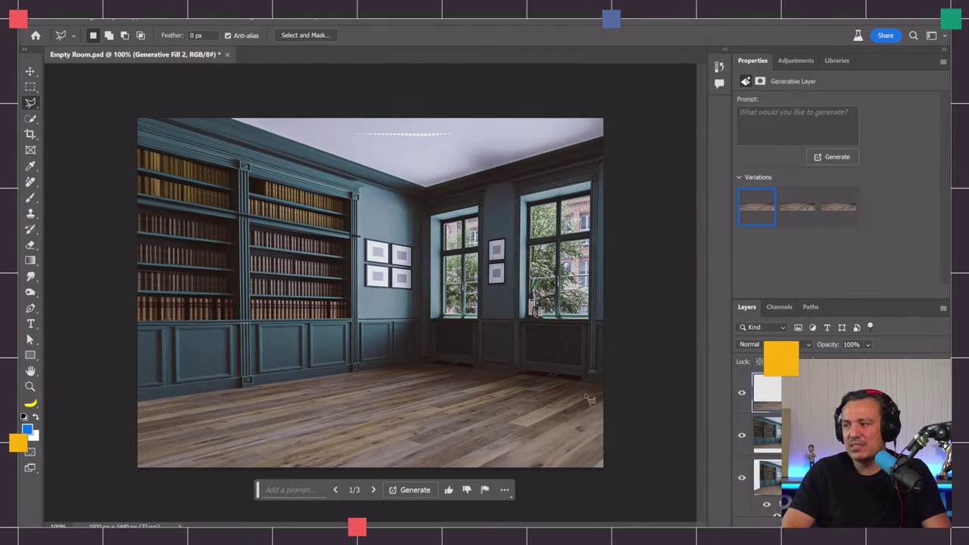
- Deselect and toggle Generative Fill 2's visibility to compare the floor patch
{"action": "key", "text": "ctrl+d"}
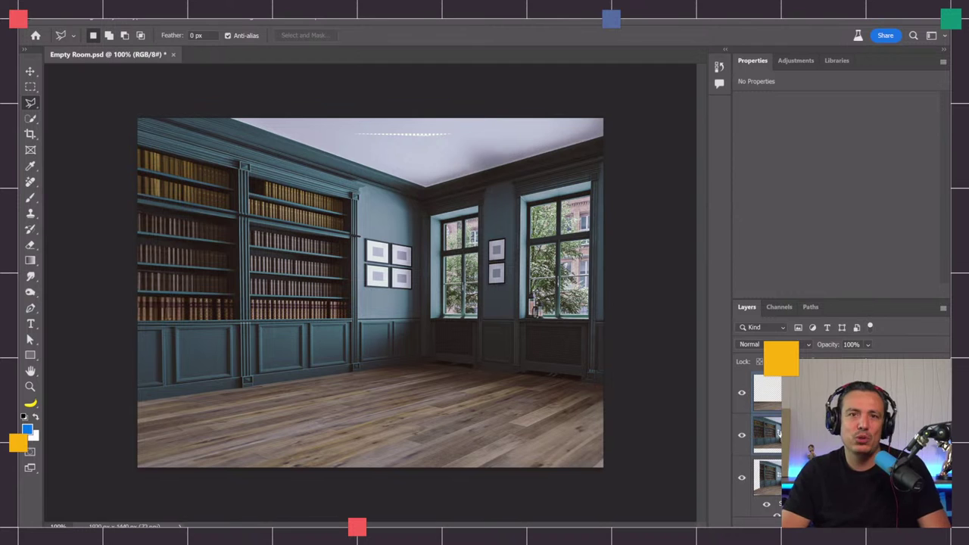
{"action": "left_click", "coordinate": [768, 392]}
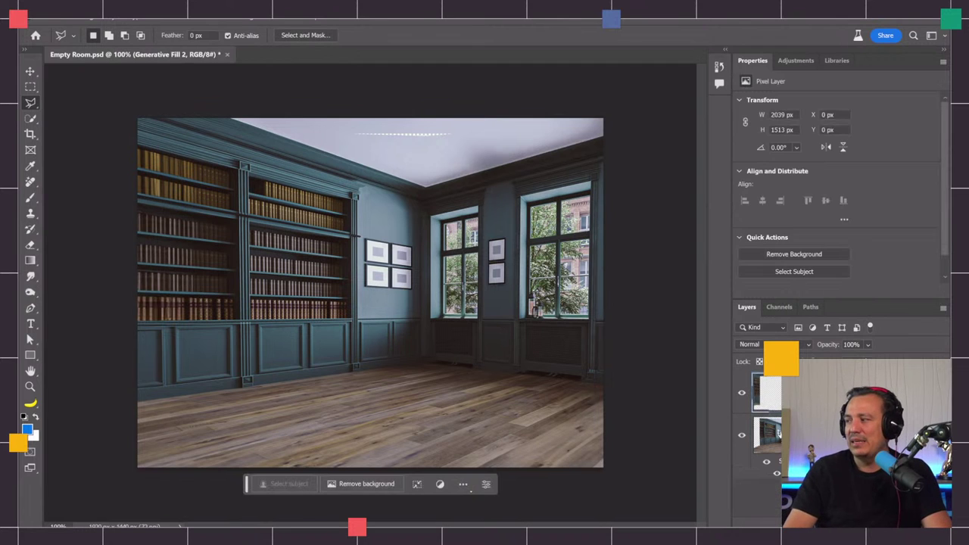
{"action": "left_click", "coordinate": [743, 394]}
{"action": "left_click", "coordinate": [743, 394]}
{"action": "left_click", "coordinate": [743, 394]}
{"action": "left_click", "coordinate": [743, 394]}
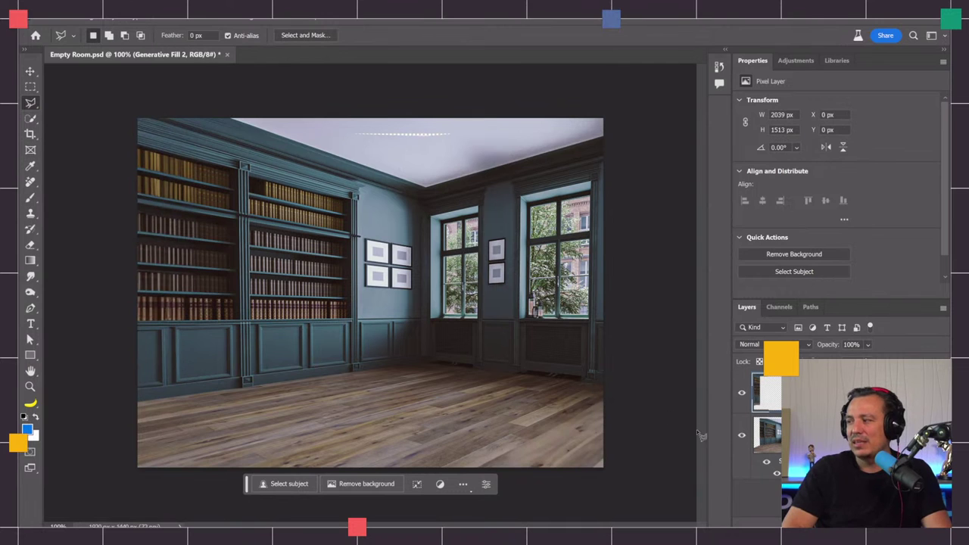
{"action": "key", "text": "ctrl+comma"}
{"action": "key", "text": "ctrl+comma"}
{"action": "key", "text": "ctrl+comma"}
{"action": "key", "text": "ctrl+comma"}
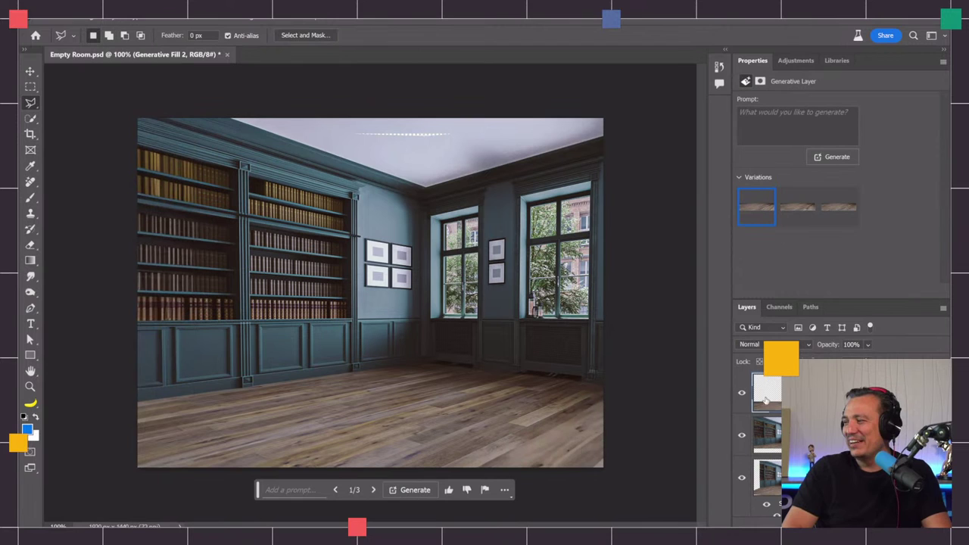
- Choose the third floor variation, merge it down, and toggle visibility to compare
{"action": "left_click", "coordinate": [802, 206]}
{"action": "left_click", "coordinate": [846, 210]}
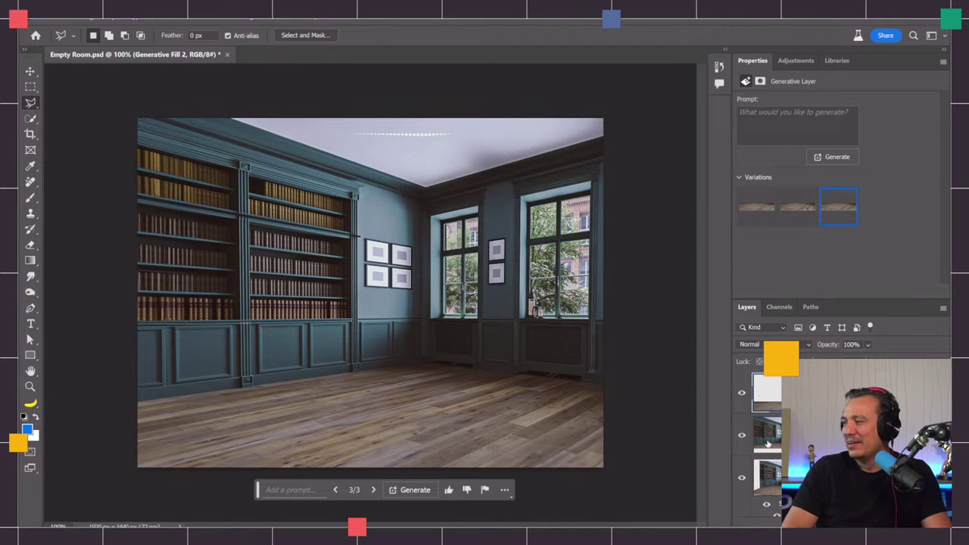
{"action": "key", "text": "ctrl+e"}
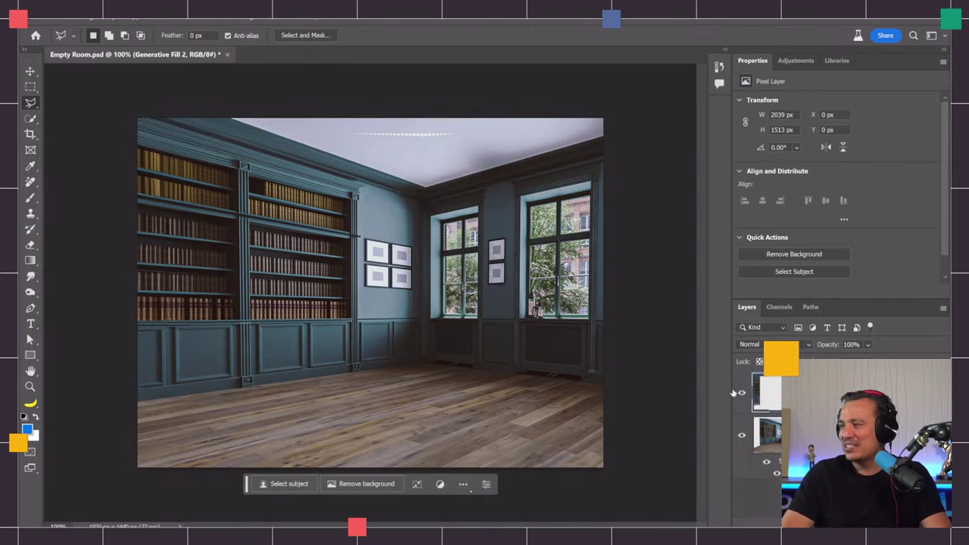
{"action": "left_click", "coordinate": [742, 393]}
{"action": "left_click", "coordinate": [742, 393]}
{"action": "left_click", "coordinate": [743, 395]}
{"action": "left_click", "coordinate": [743, 395]}
{"action": "left_click", "coordinate": [743, 395]}
- Paint out the dotted ceiling lights with the Remove Tool, with Generative Fill 2 visible
{"action": "left_click", "coordinate": [743, 395]}
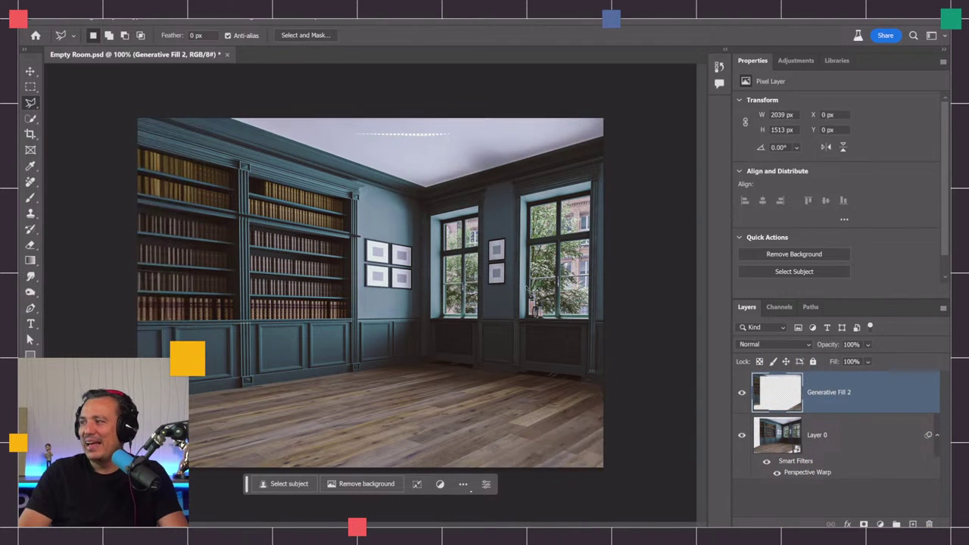
{"action": "right_click", "coordinate": [30, 181]}
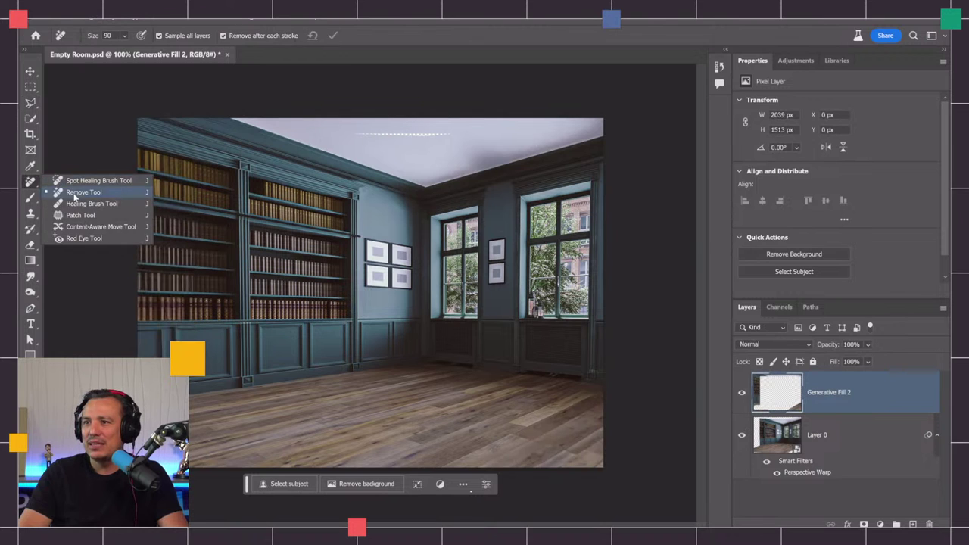
{"action": "left_click", "coordinate": [68, 191]}
{"action": "left_click_drag", "start_coordinate": [352, 134], "coordinate": [450, 134]}
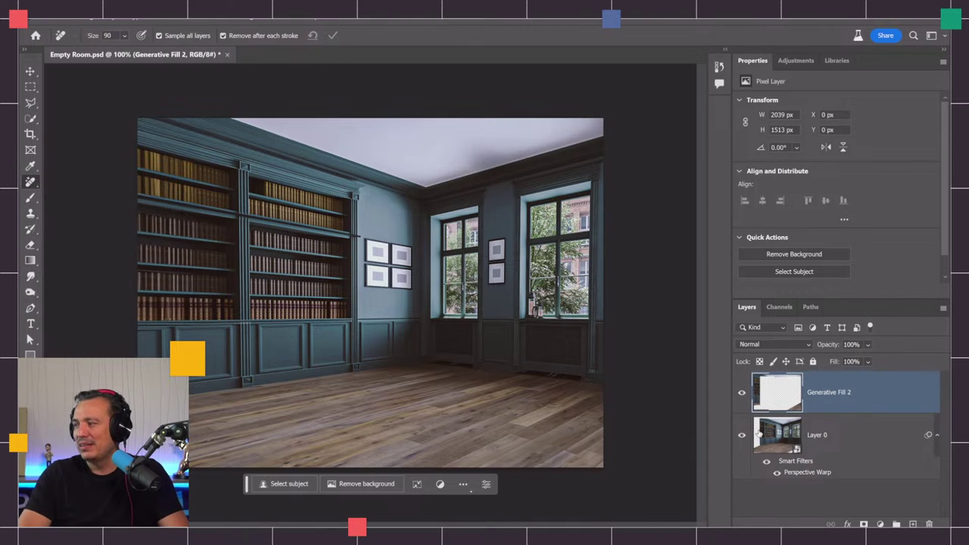
- Toggle Generative Fill 2 and the Perspective Warp filter to compare the cleaned ceiling
{"action": "left_click", "coordinate": [743, 394]}
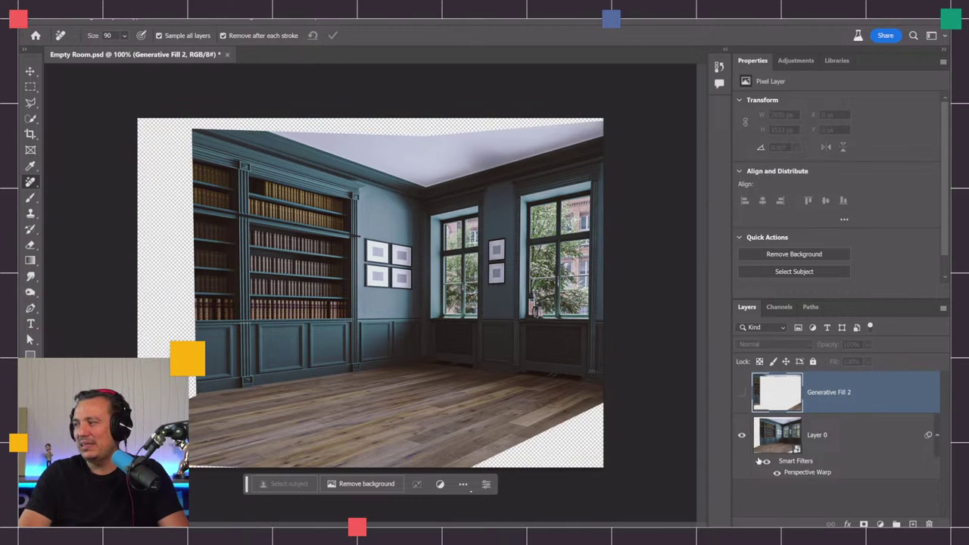
{"action": "left_click", "coordinate": [767, 460]}
{"action": "left_click", "coordinate": [766, 461]}
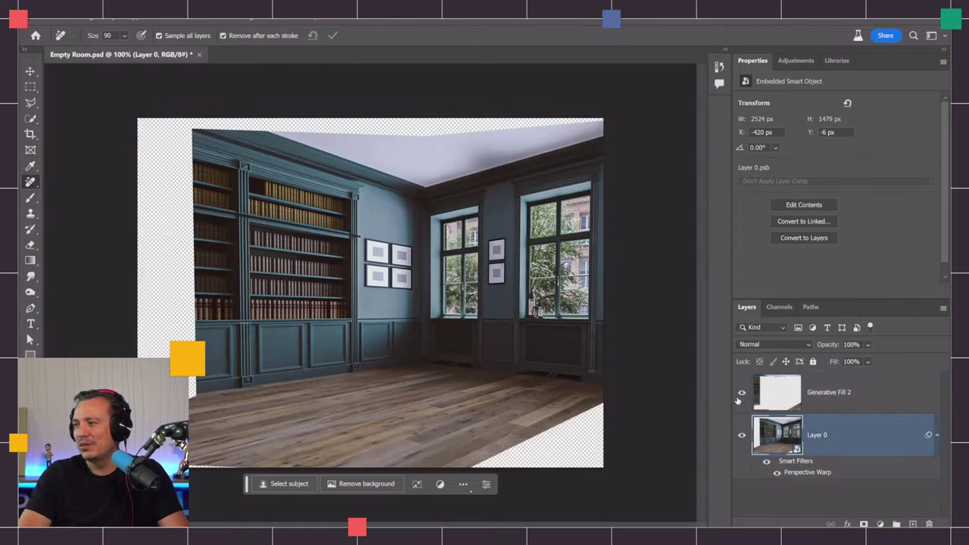
{"action": "left_click", "coordinate": [742, 393]}
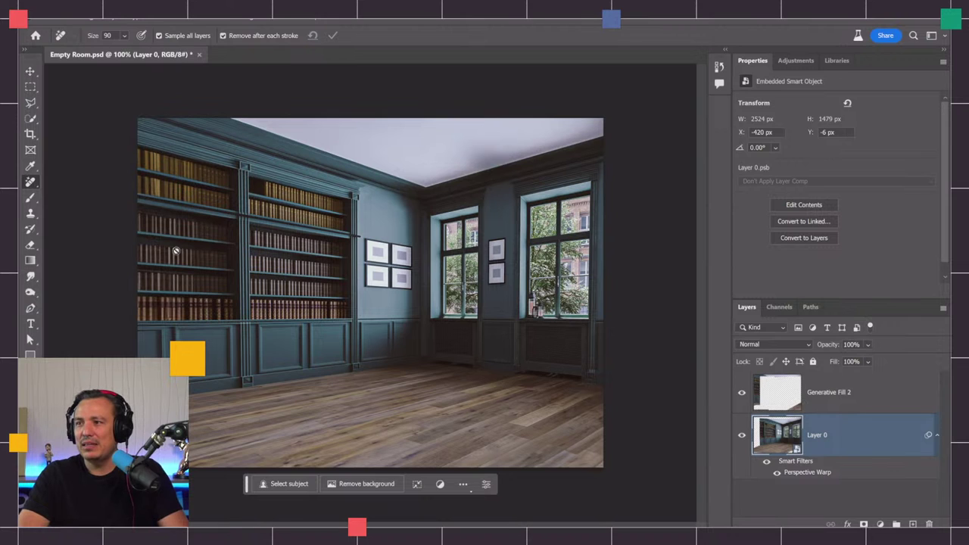
- Crop the room with a free-ratio box using Generative Expand, widening right and extending down
{"action": "left_click", "coordinate": [30, 134]}
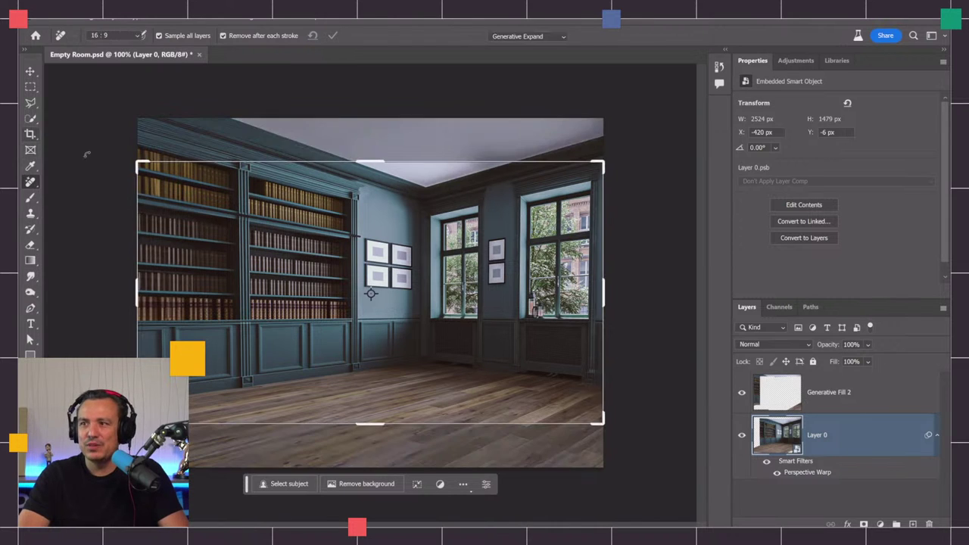
{"action": "left_click", "coordinate": [270, 36]}
{"action": "left_click_drag", "start_coordinate": [139, 287], "coordinate": [162, 151]}
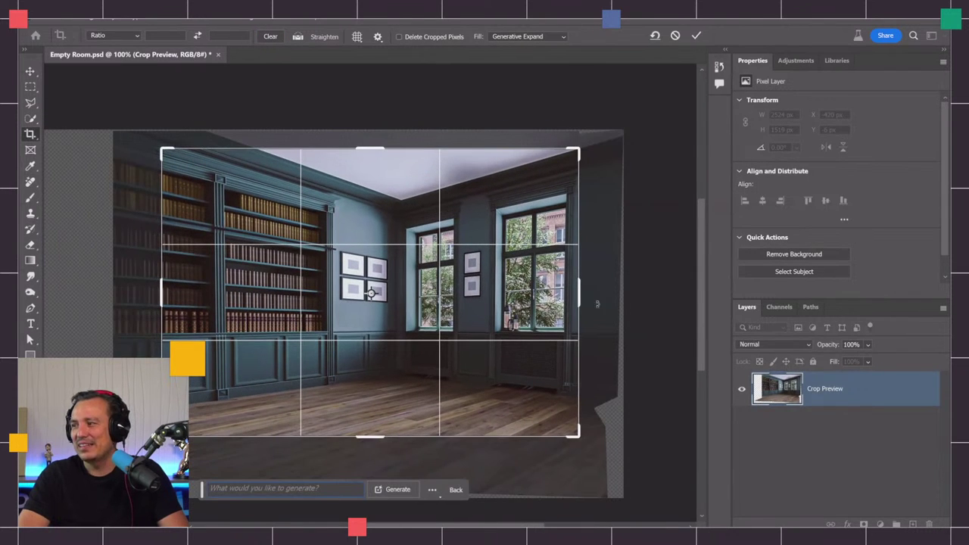
{"action": "left_click_drag", "start_coordinate": [580, 298], "coordinate": [586, 291]}
{"action": "left_click_drag", "start_coordinate": [367, 440], "coordinate": [362, 460]}
{"action": "key", "text": "Return"}
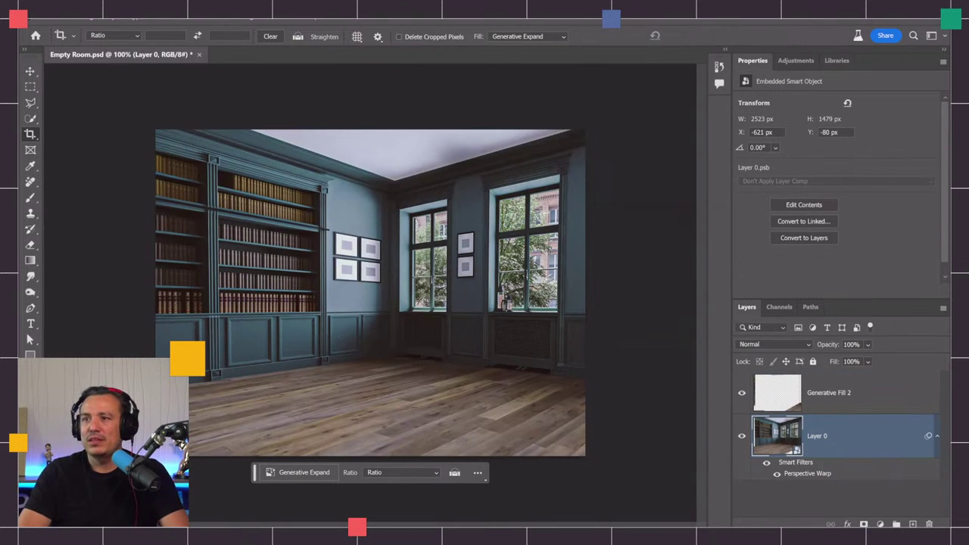
- Switch the lasso tool to the Polygonal Lasso
{"action": "left_click", "coordinate": [31, 103]}
{"action": "right_click", "coordinate": [31, 103]}
{"action": "left_click", "coordinate": [84, 113]}
- Outline the floor area along the right wall as the couch region with the Polygonal Lasso
{"action": "left_click", "coordinate": [366, 373]}
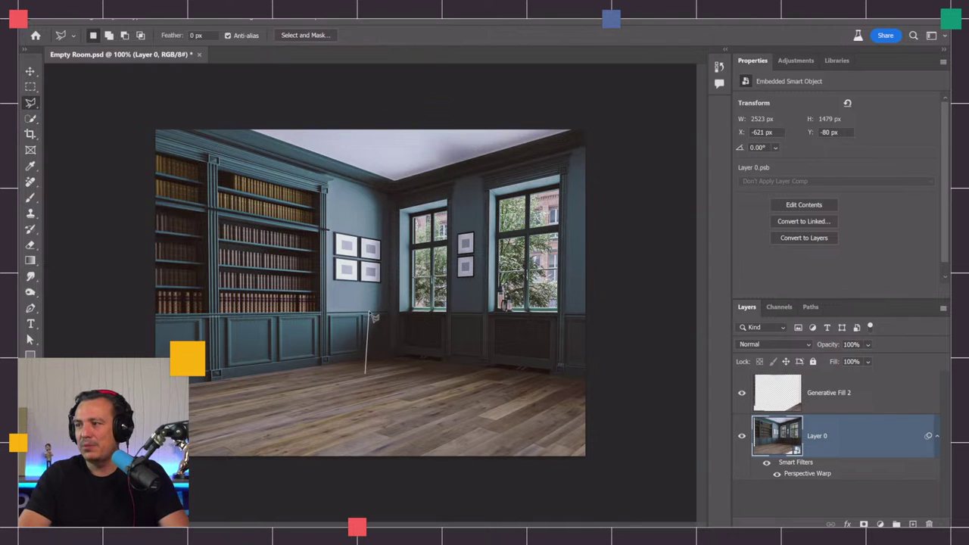
{"action": "left_click", "coordinate": [578, 315]}
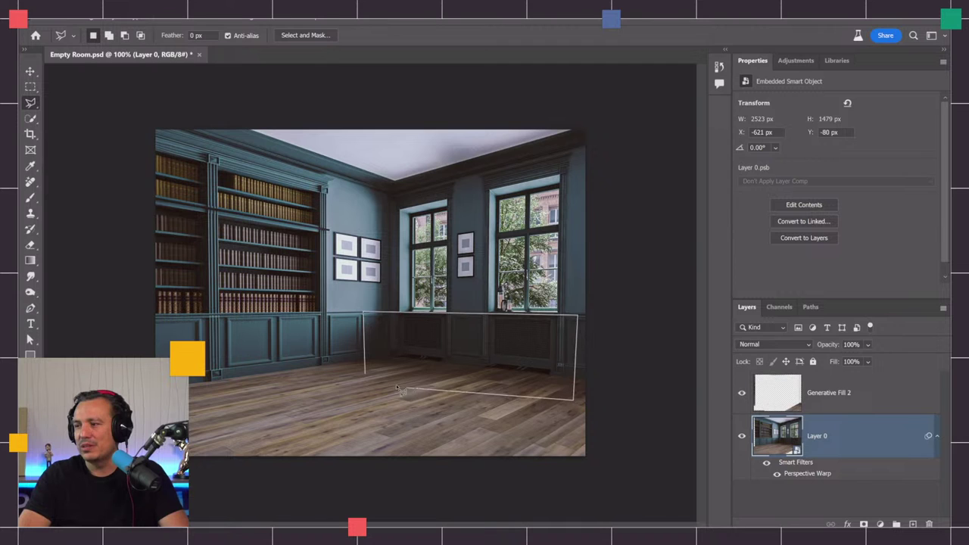
{"action": "left_click", "coordinate": [363, 378]}
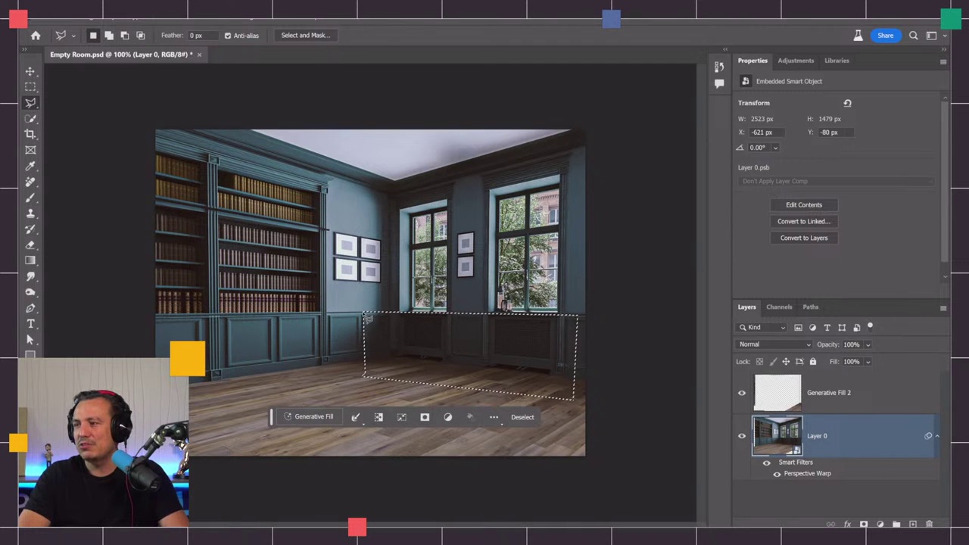
{"action": "left_click", "coordinate": [363, 315], "text": "shift"}
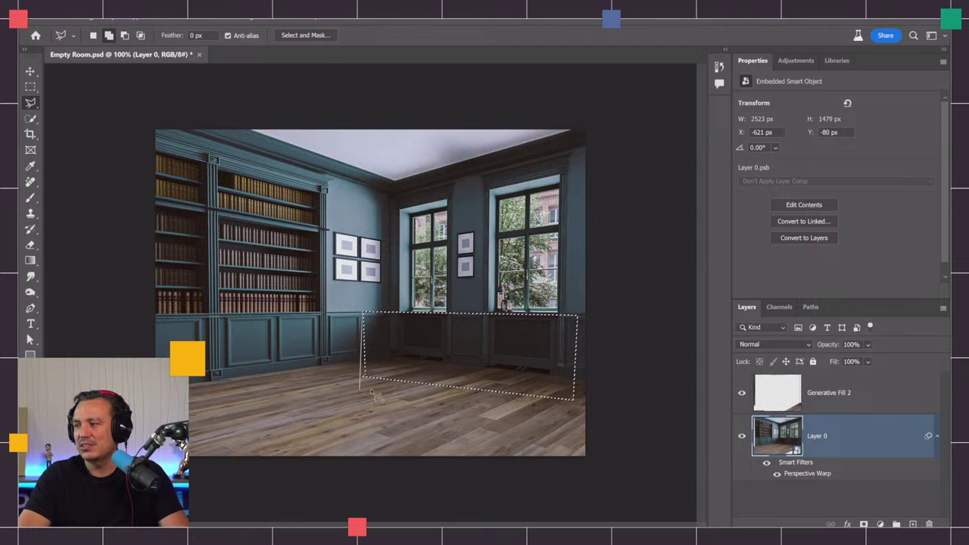
{"action": "double_click", "coordinate": [581, 323]}
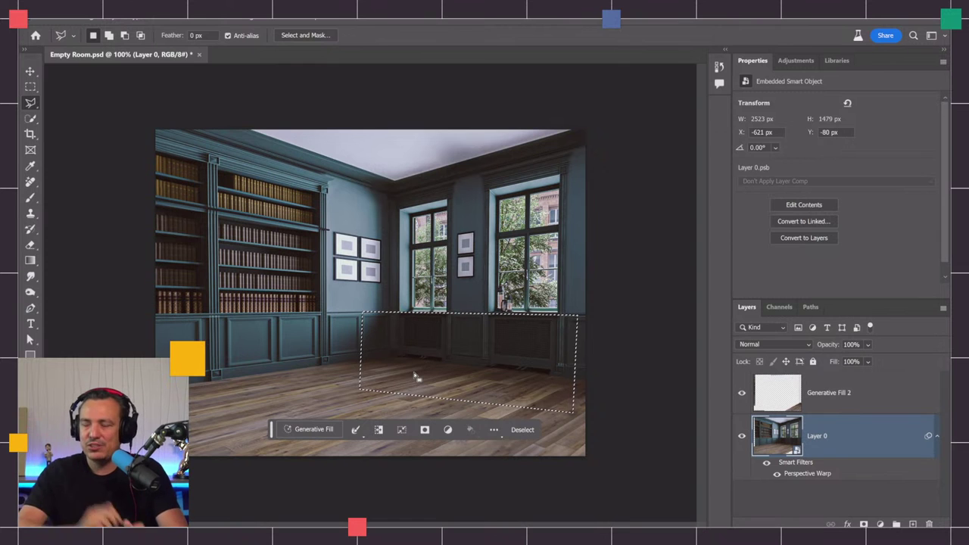
- Generate 'Orange couch' in the selection and keep the third variation with a cushion
{"action": "left_click", "coordinate": [310, 432]}
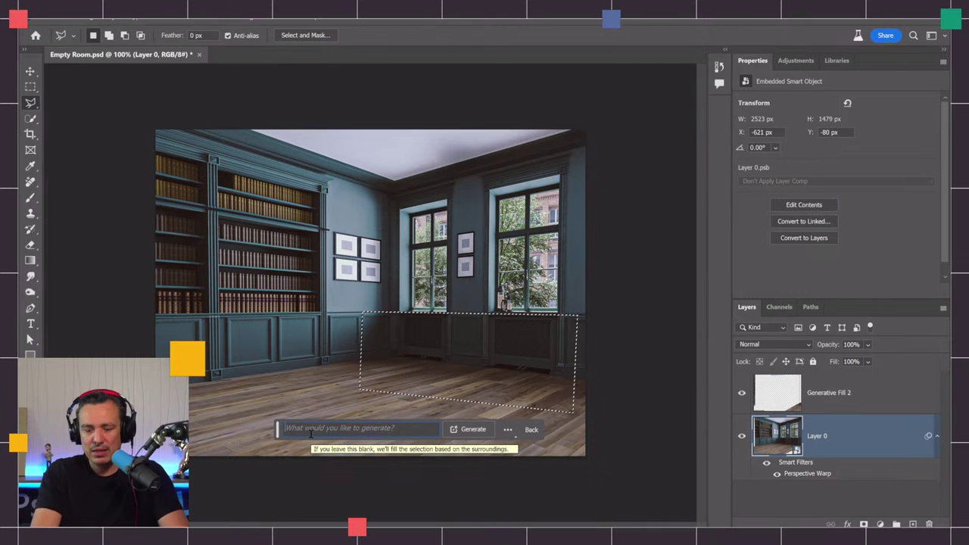
{"action": "type", "text": "ouch"}
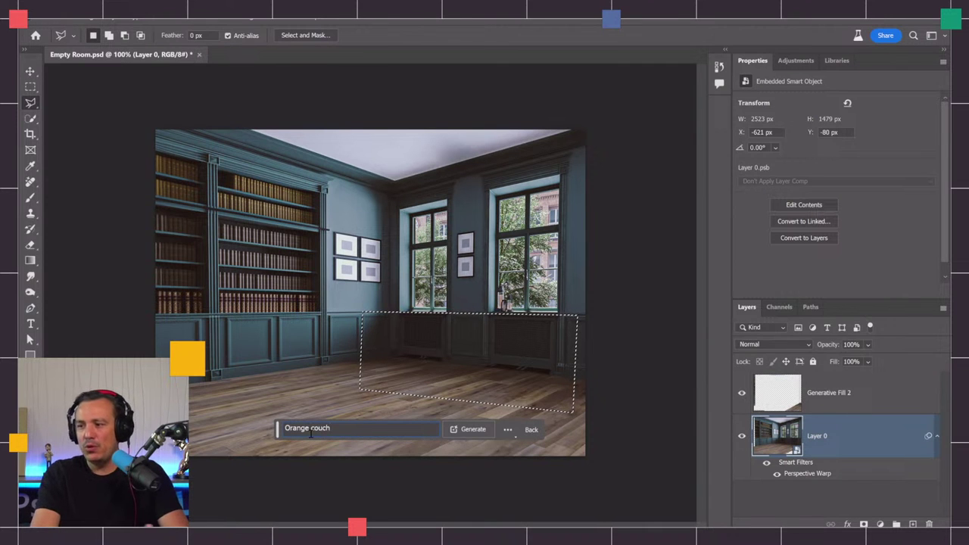
{"action": "key", "text": "Return"}
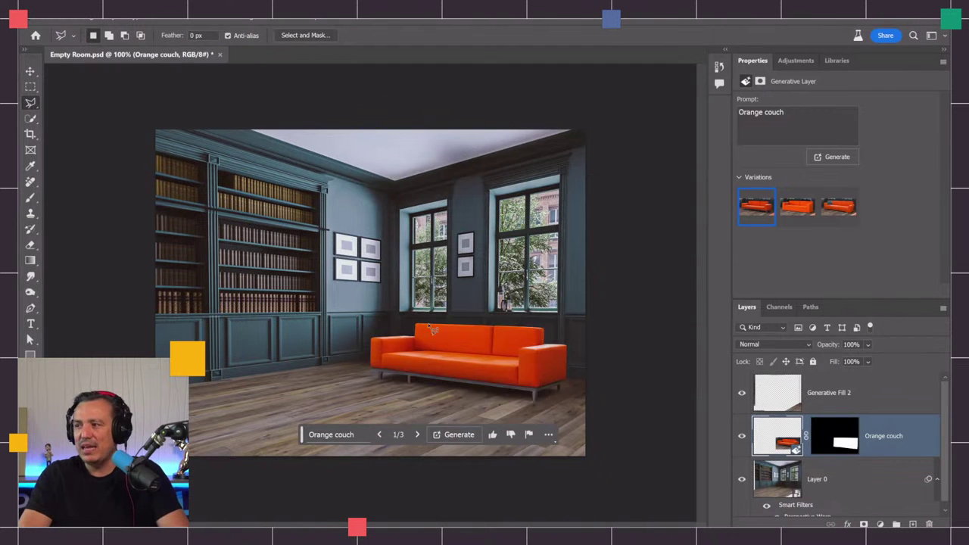
{"action": "left_click", "coordinate": [802, 203]}
{"action": "left_click", "coordinate": [846, 211]}
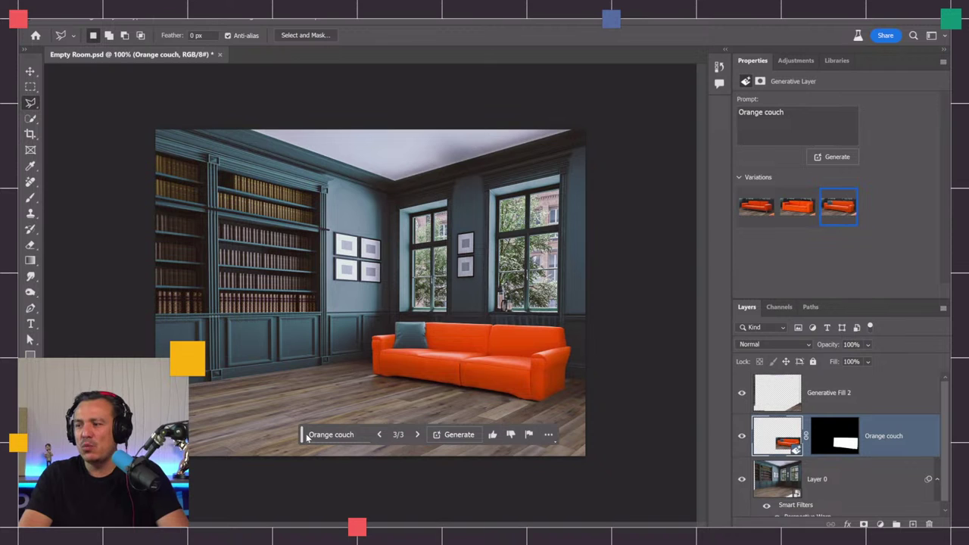
- Hide the Orange couch layer and outline the entire floor with the Polygonal Lasso
{"action": "left_click_drag", "start_coordinate": [303, 434], "coordinate": [255, 474]}
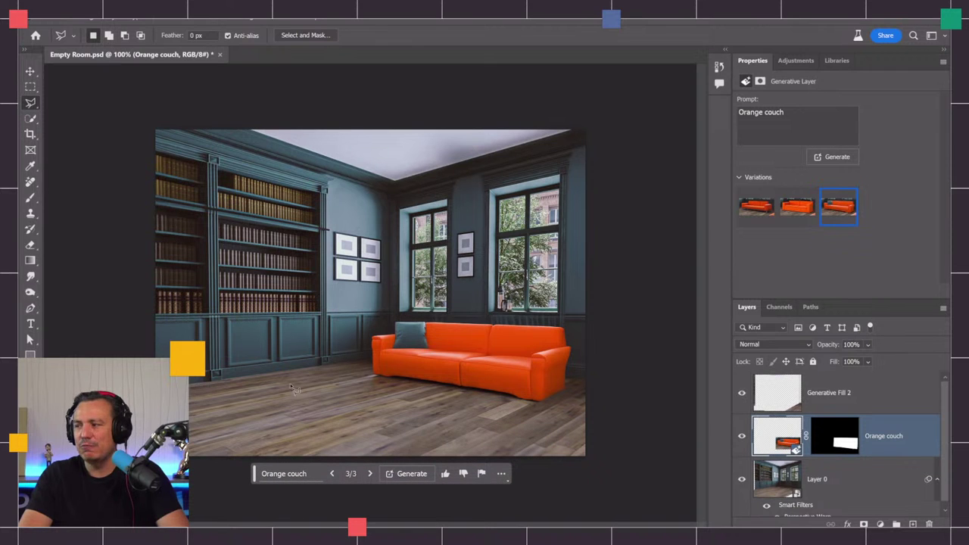
{"action": "left_click", "coordinate": [743, 437]}
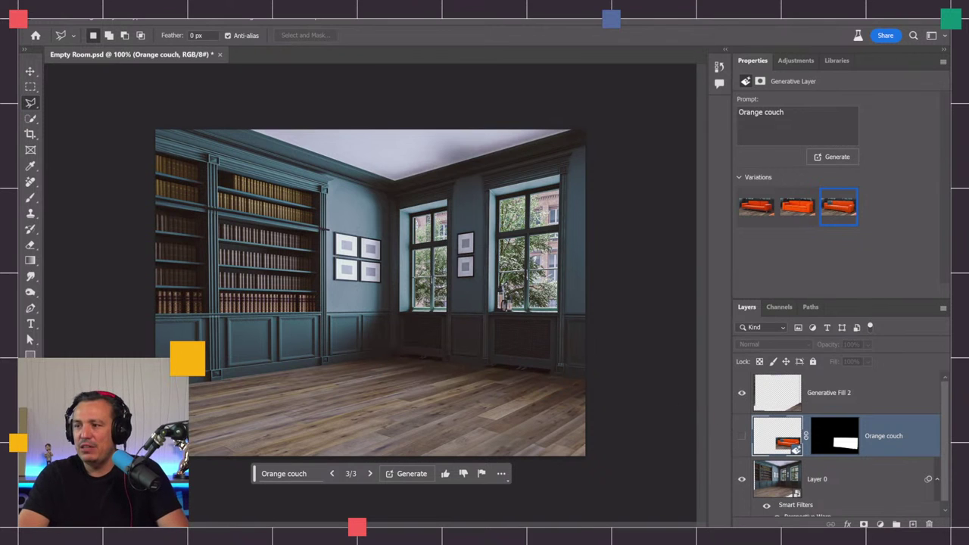
{"action": "left_click", "coordinate": [157, 380]}
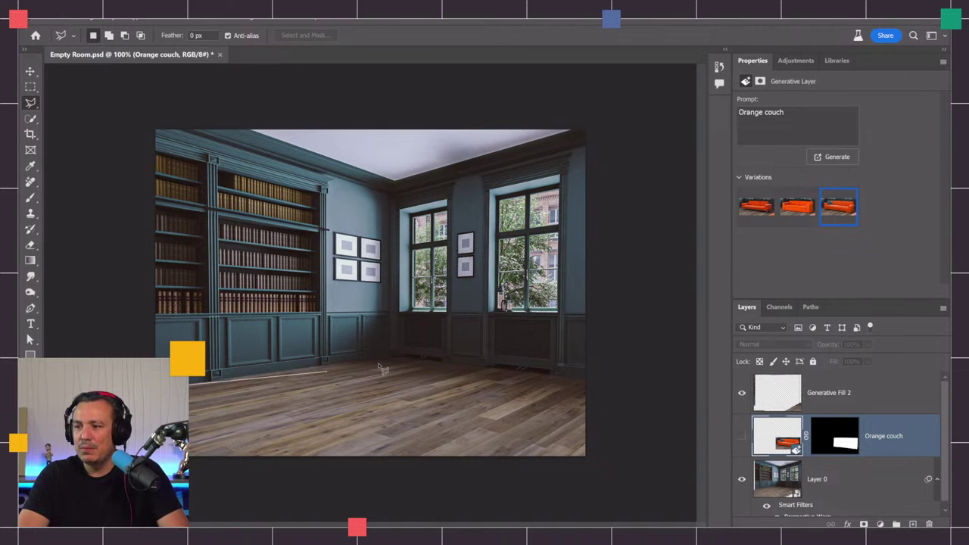
{"action": "left_click", "coordinate": [398, 356]}
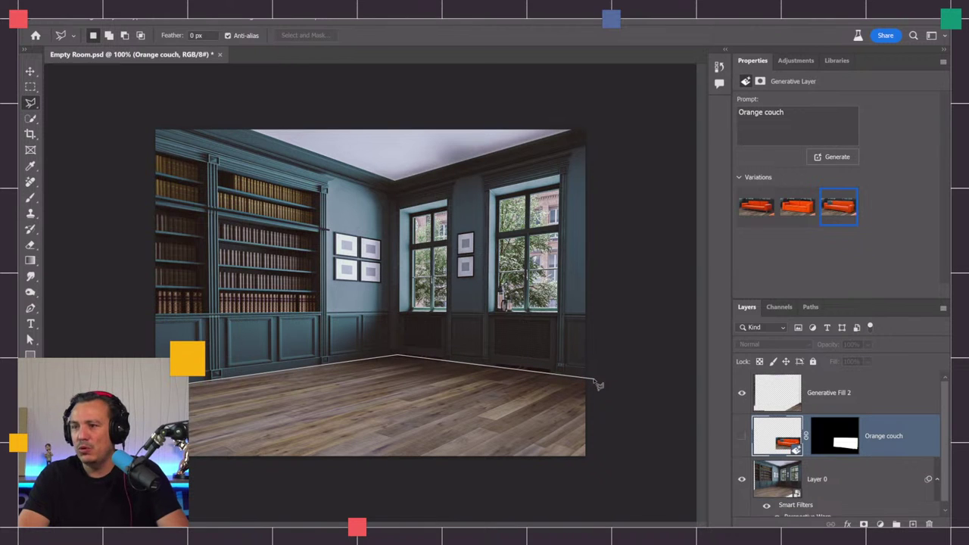
{"action": "left_click", "coordinate": [594, 470]}
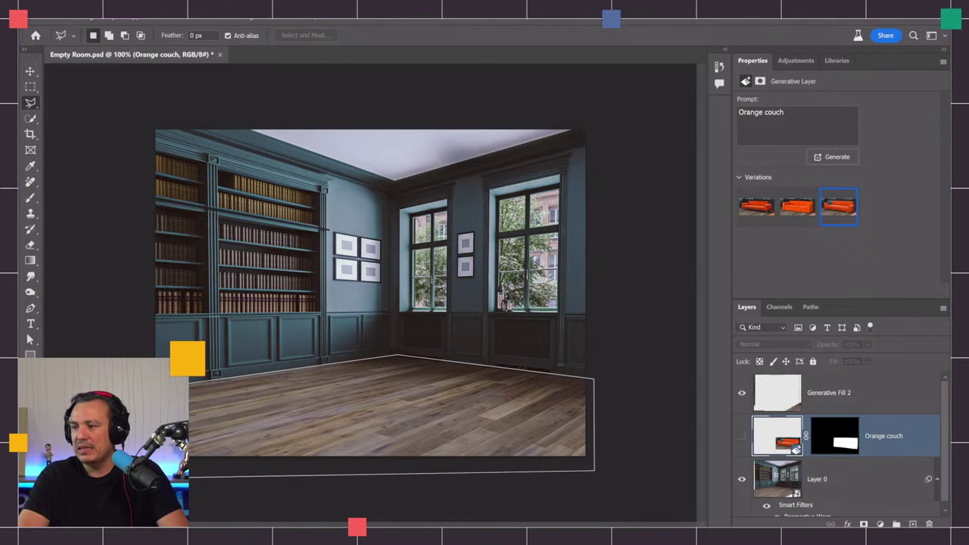
{"action": "double_click", "coordinate": [151, 474]}
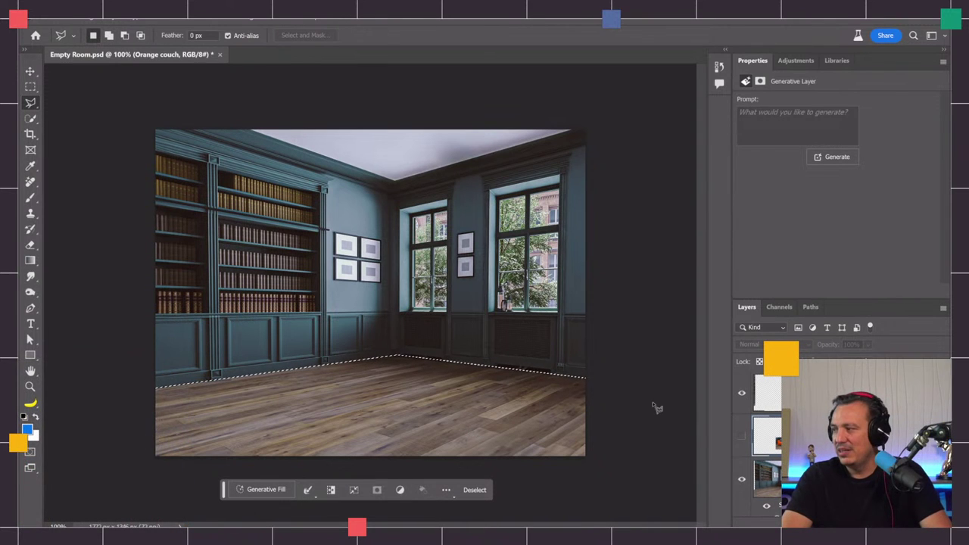
- Generate a 'mirror' fill across the selected floor
{"action": "left_click", "coordinate": [261, 490]}
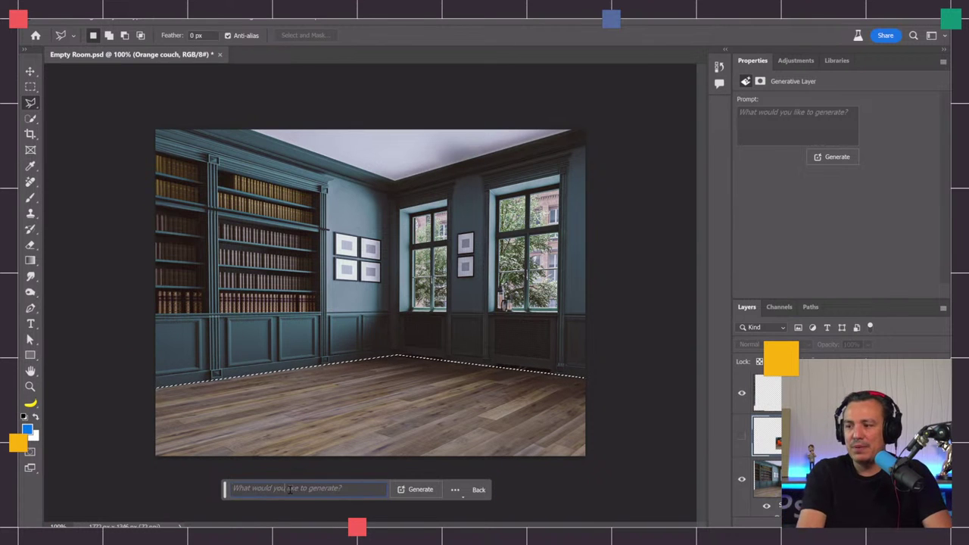
{"action": "type", "text": "mirror"}
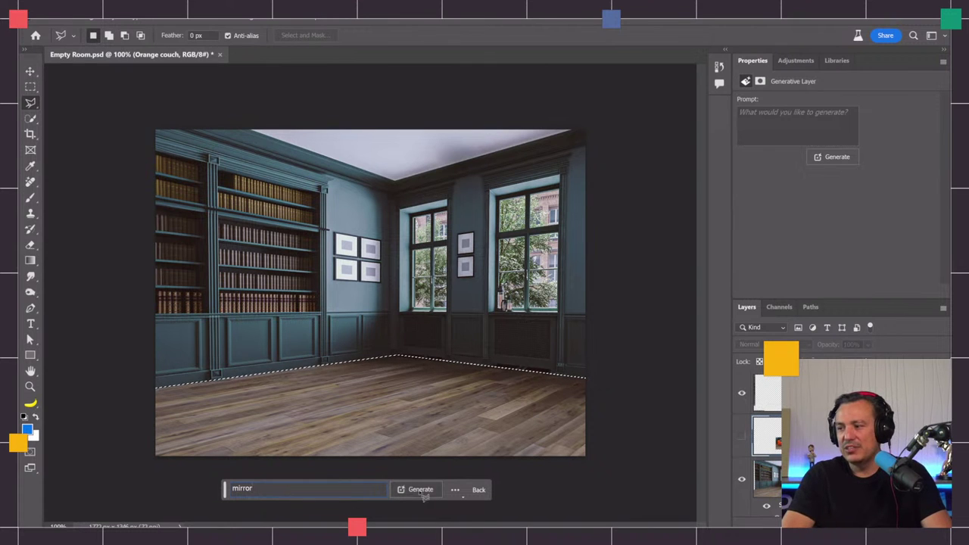
{"action": "left_click", "coordinate": [421, 492]}
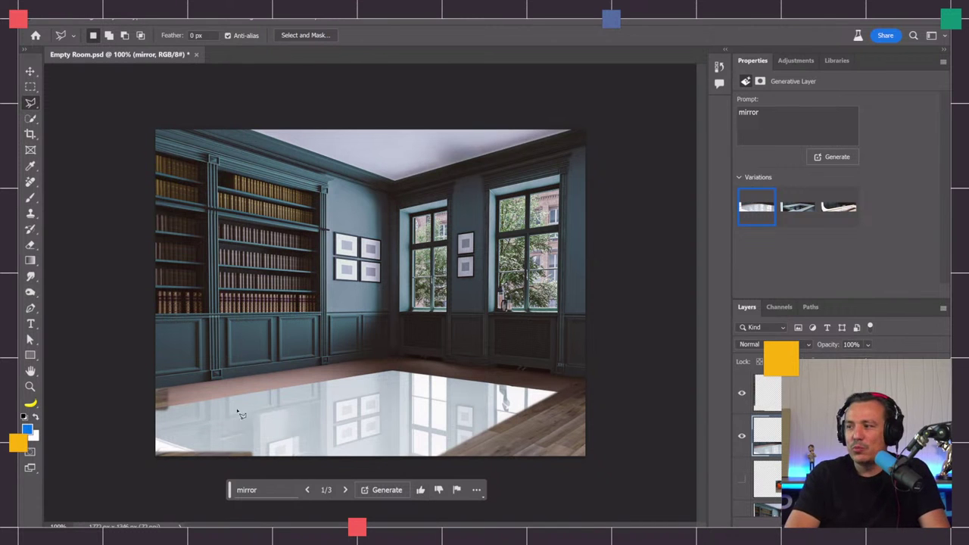
- Preview the mirror floor variations and generate a fresh set, viewing the third
{"action": "left_click", "coordinate": [798, 207]}
{"action": "left_click", "coordinate": [839, 207]}
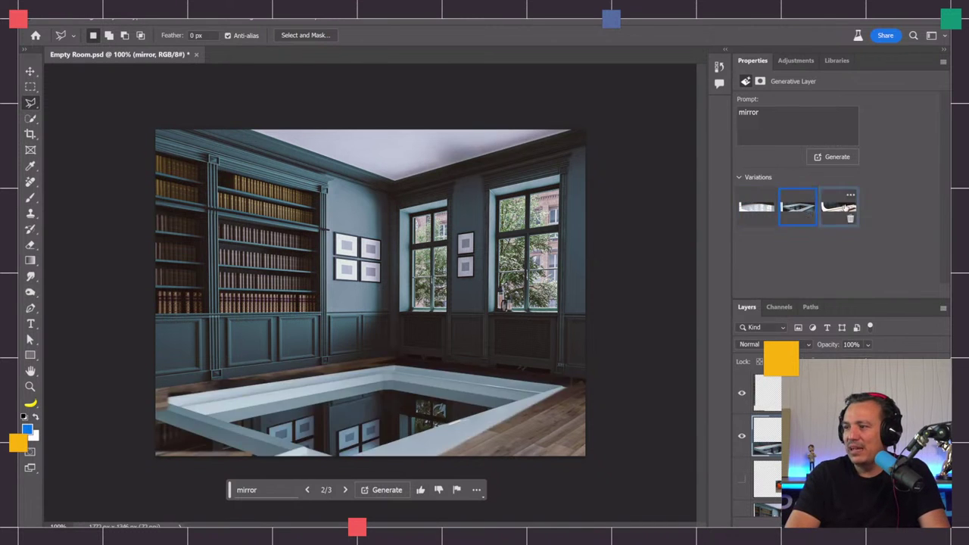
{"action": "left_click", "coordinate": [839, 161]}
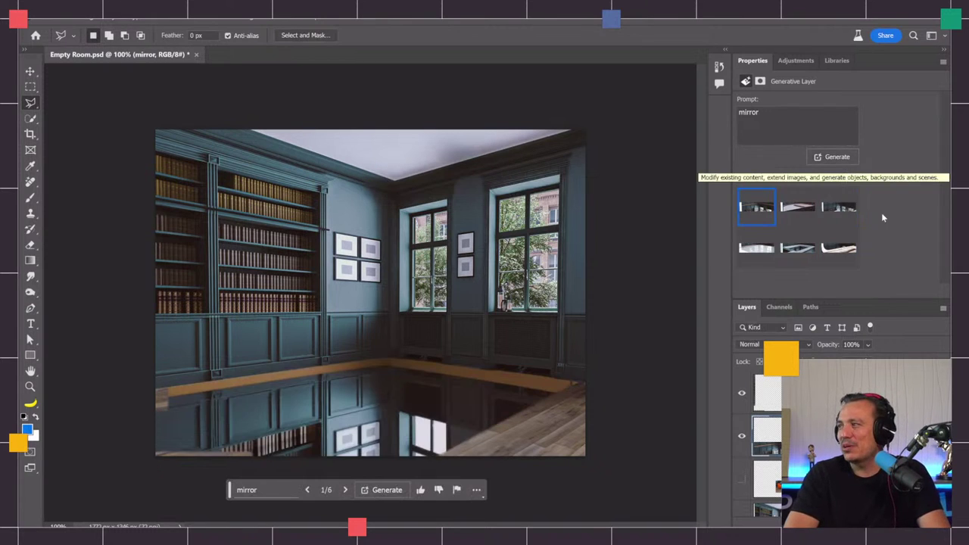
{"action": "left_click", "coordinate": [843, 208]}
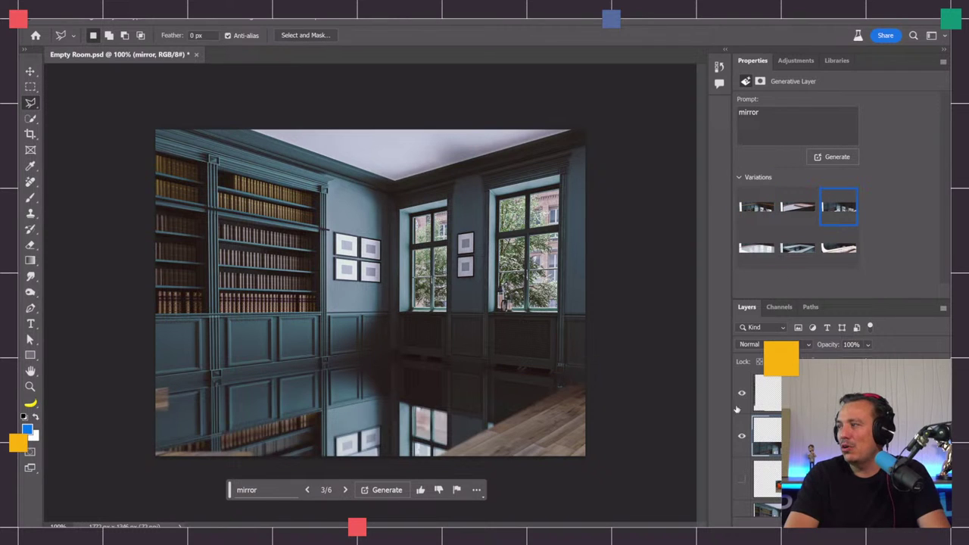
- Toggle the mirror layer to compare, then select the Orange couch layer
{"action": "left_click", "coordinate": [742, 436]}
{"action": "left_click", "coordinate": [742, 436]}
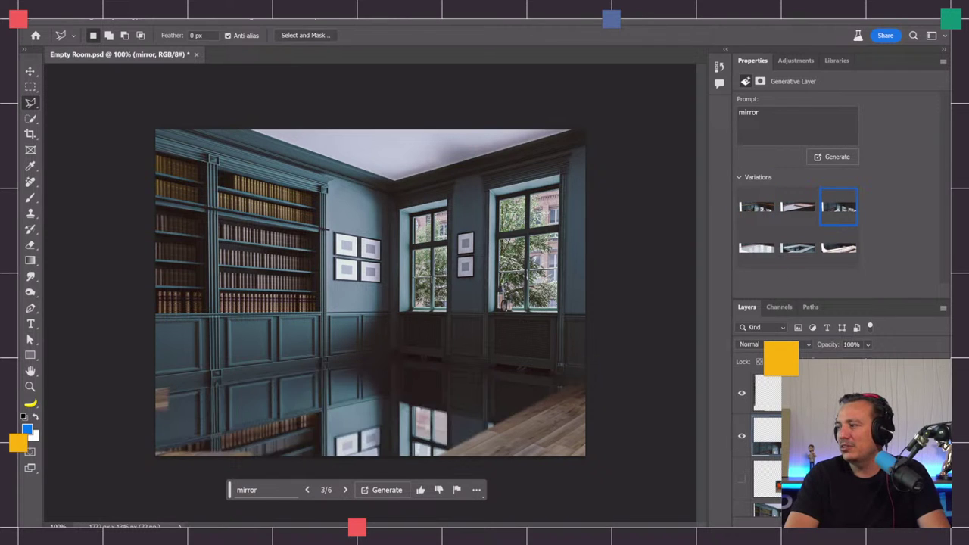
{"action": "left_click", "coordinate": [766, 478]}
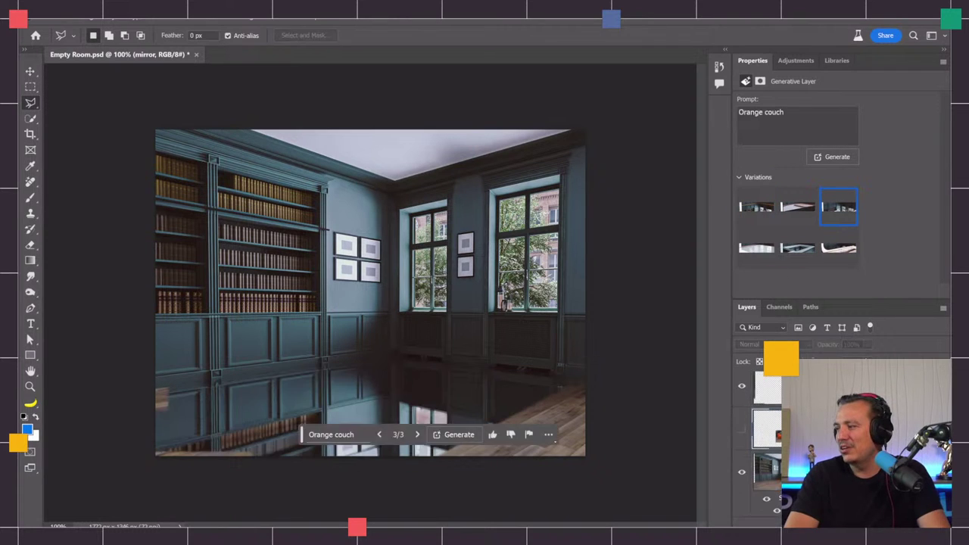
- Outline the floor from the wall base around both bottom corners with the Polygonal Lasso
{"action": "left_click", "coordinate": [151, 392]}
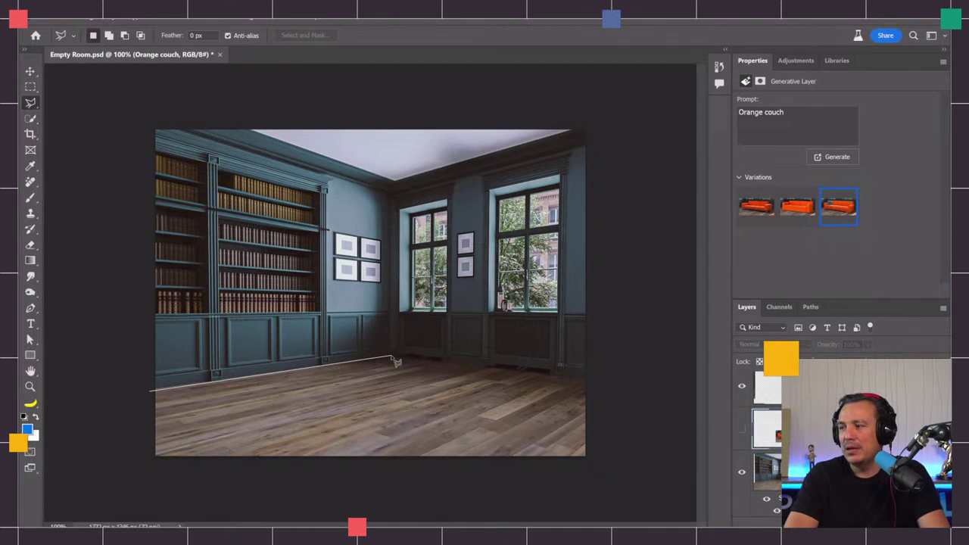
{"action": "left_click", "coordinate": [395, 354]}
{"action": "left_click", "coordinate": [589, 378]}
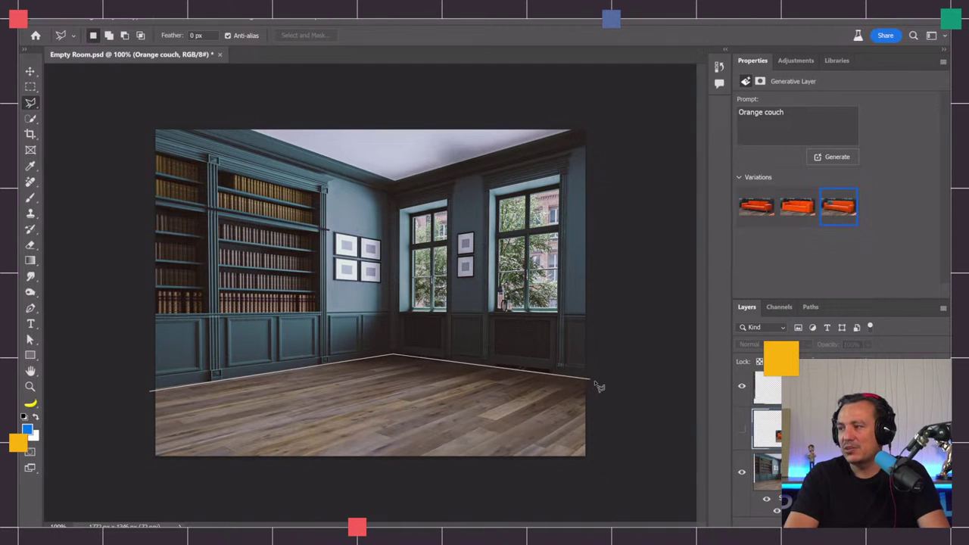
{"action": "left_click", "coordinate": [595, 492]}
{"action": "double_click", "coordinate": [127, 463]}
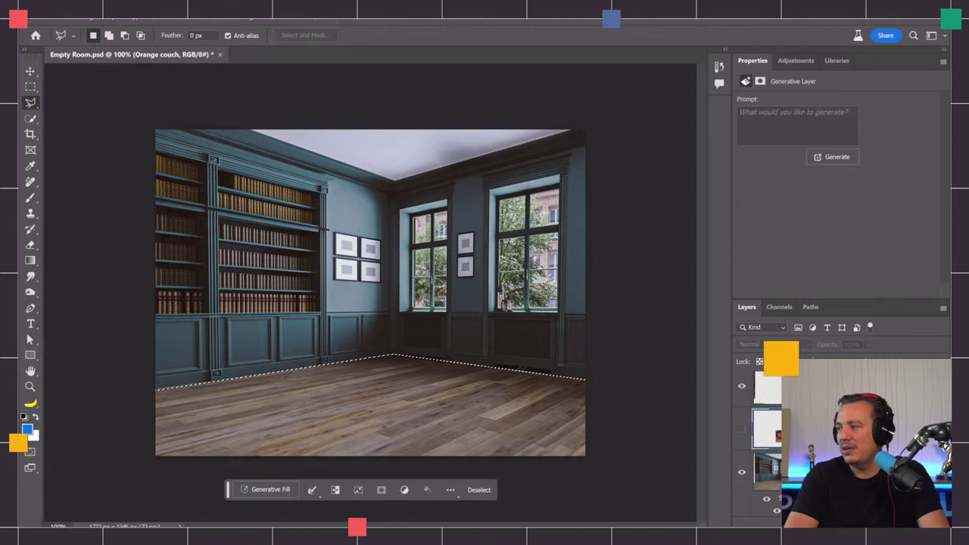
- Toggle Generative Fill 2's visibility to compare, leaving Generative Fill 2 as the active layer
{"action": "left_click", "coordinate": [767, 392]}
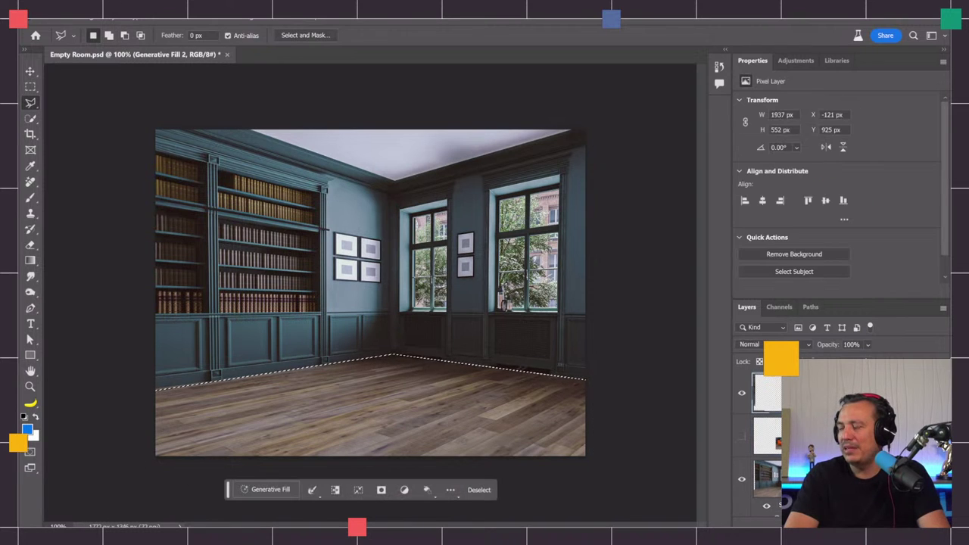
{"action": "left_click", "coordinate": [742, 393]}
{"action": "left_click", "coordinate": [743, 394]}
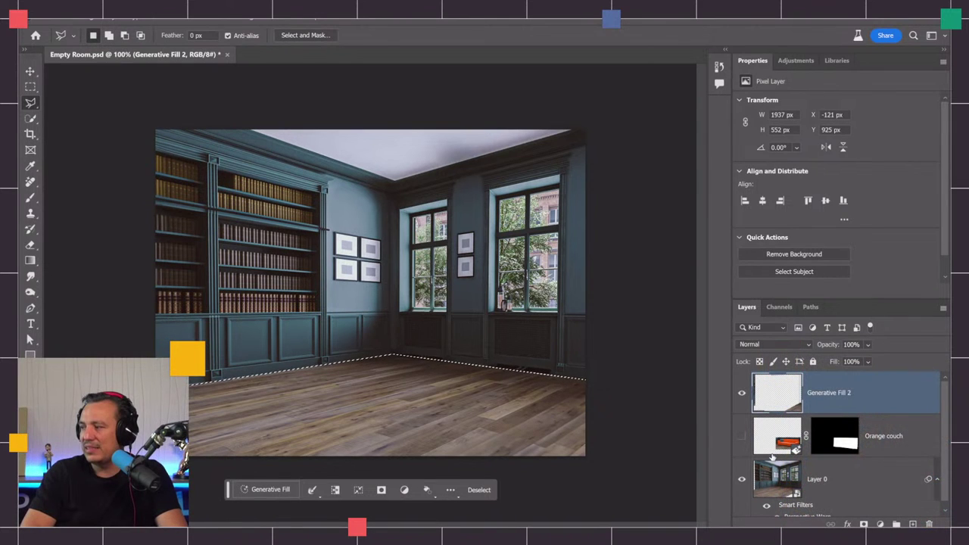
{"action": "left_click", "coordinate": [787, 450]}
{"action": "left_click", "coordinate": [742, 394]}
{"action": "left_click", "coordinate": [741, 394]}
{"action": "left_click", "coordinate": [742, 394]}
{"action": "left_click", "coordinate": [741, 394]}
{"action": "left_click", "coordinate": [783, 402]}
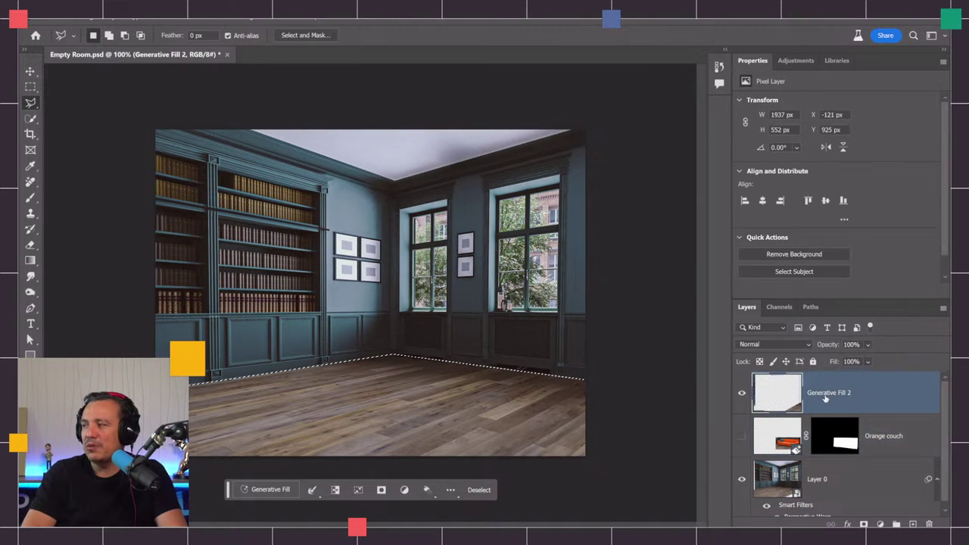
- Generate 'mirror' into the floor selection
{"action": "left_click", "coordinate": [265, 492]}
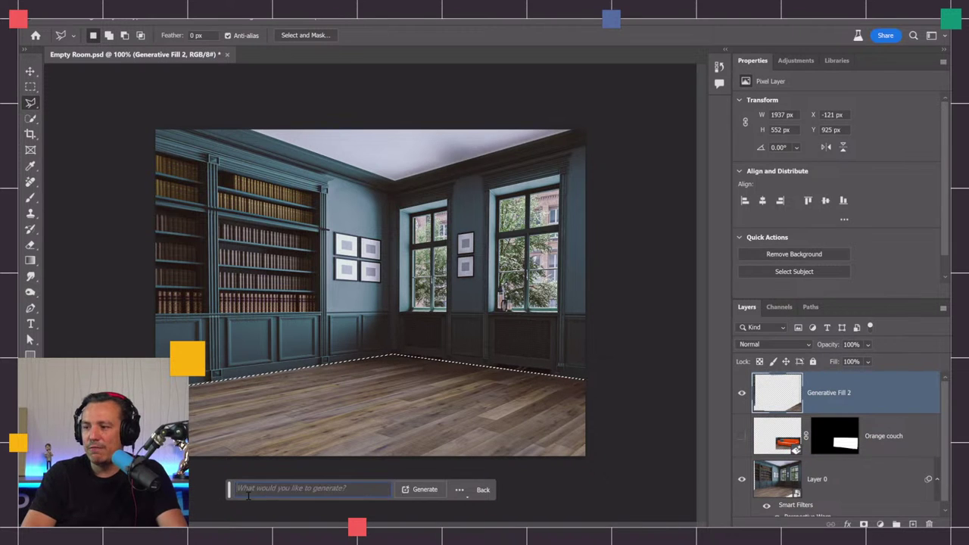
{"action": "type", "text": "mirror"}
{"action": "key", "text": "Return"}
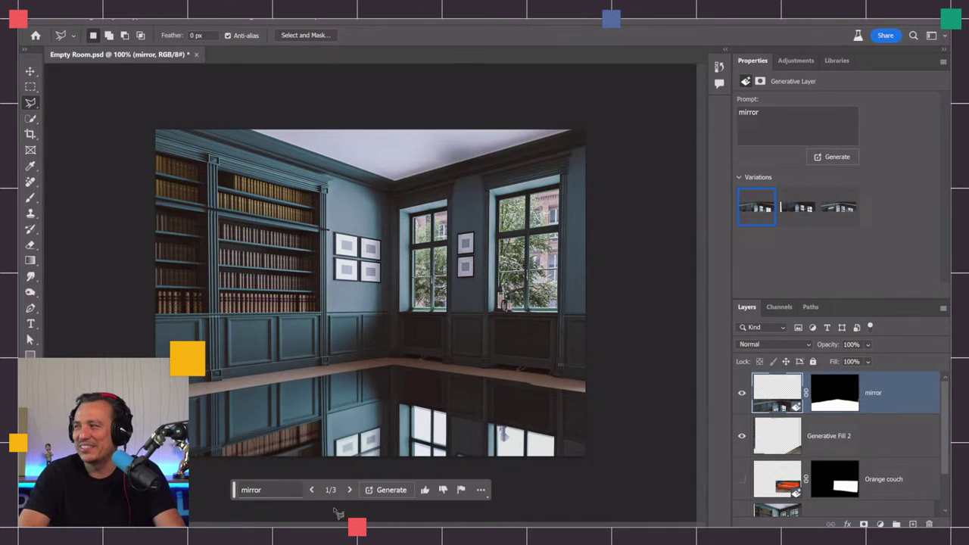
- Compare the mirror variations and settle on variation 2 of 3
{"action": "mouse_move", "coordinate": [795, 210]}
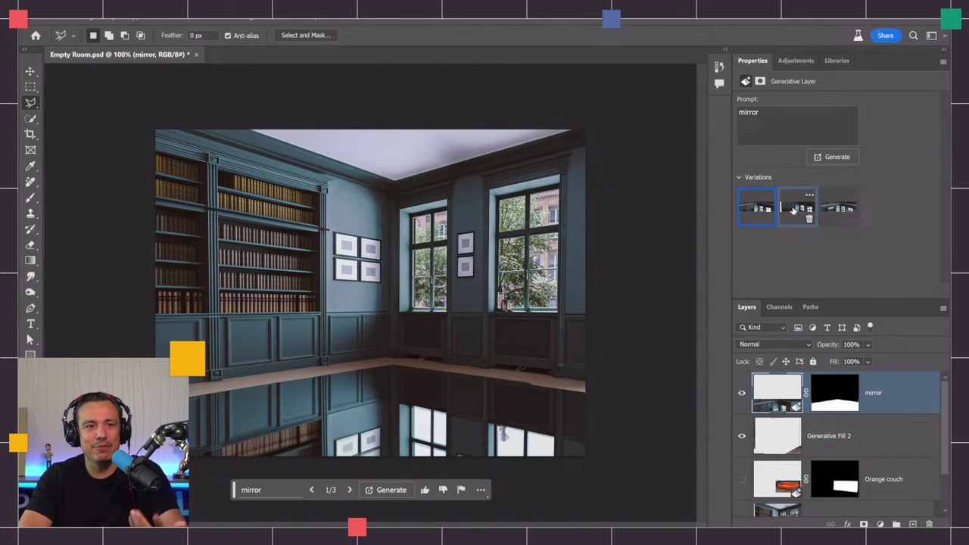
{"action": "left_click", "coordinate": [793, 209]}
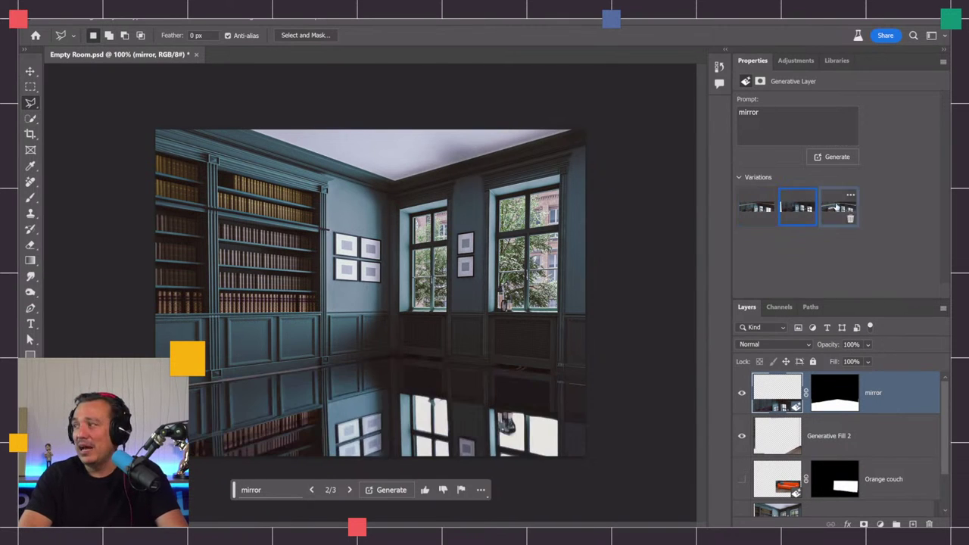
{"action": "left_click", "coordinate": [838, 209]}
{"action": "left_click", "coordinate": [799, 210]}
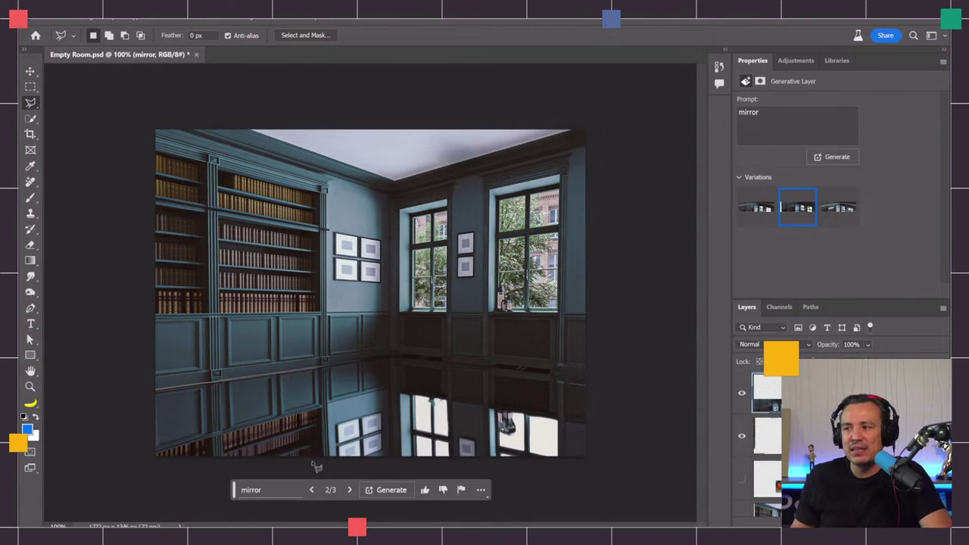
- Generate more mirror variations, preview the third and fifth, and delete the unwanted ones
{"action": "left_click", "coordinate": [837, 157]}
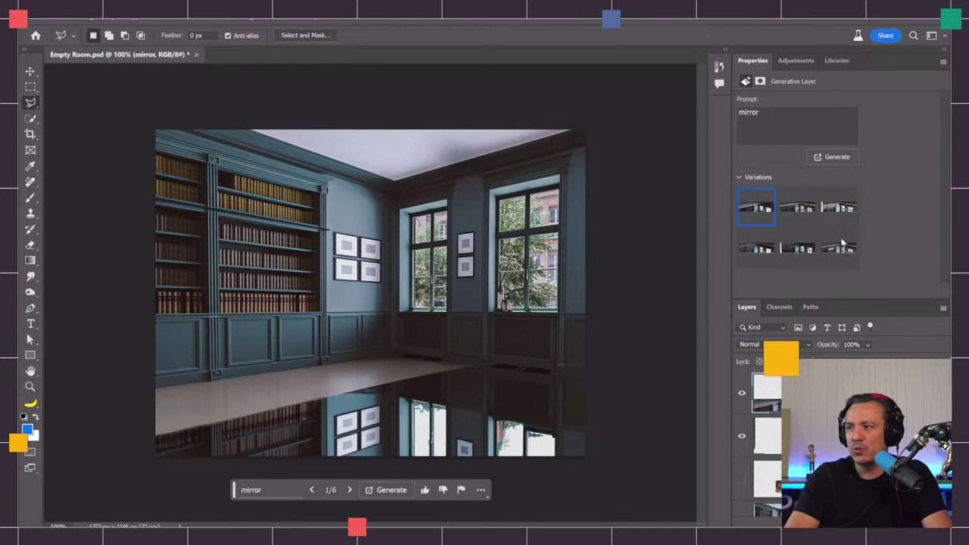
{"action": "left_click", "coordinate": [839, 213]}
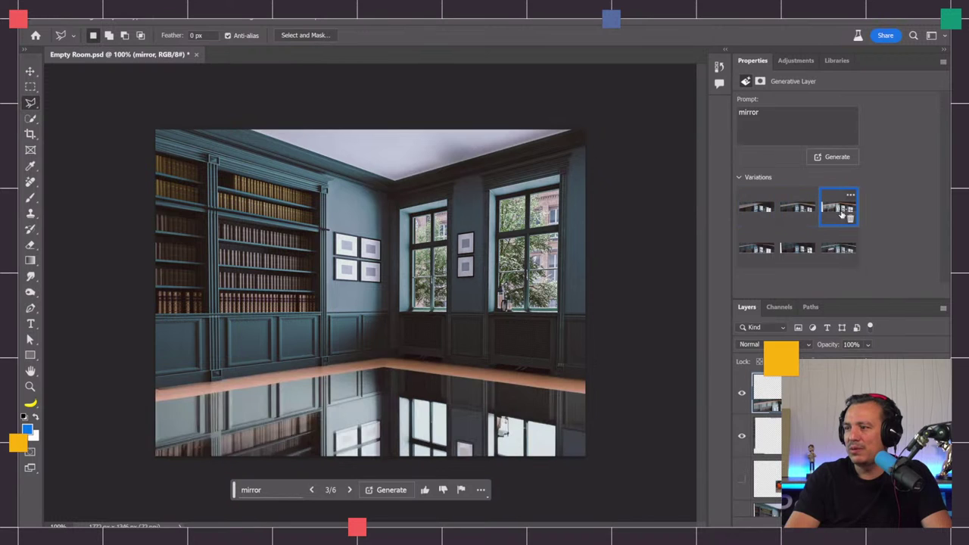
{"action": "left_click", "coordinate": [796, 255]}
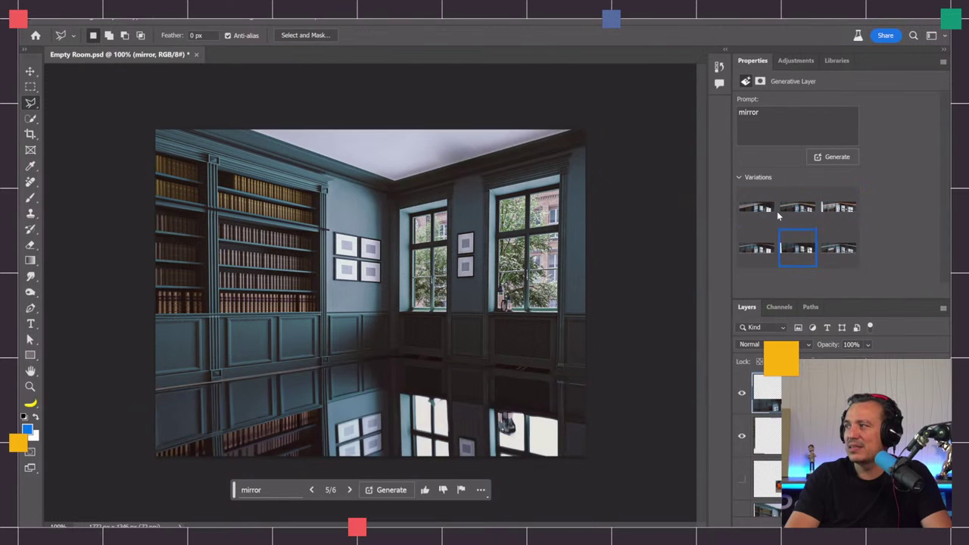
{"action": "left_click", "coordinate": [769, 220]}
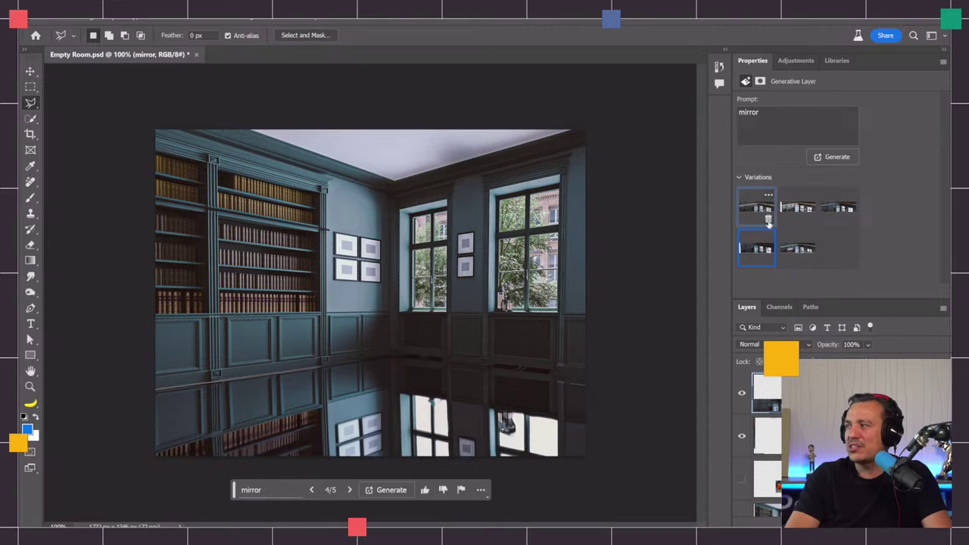
{"action": "left_click", "coordinate": [768, 220]}
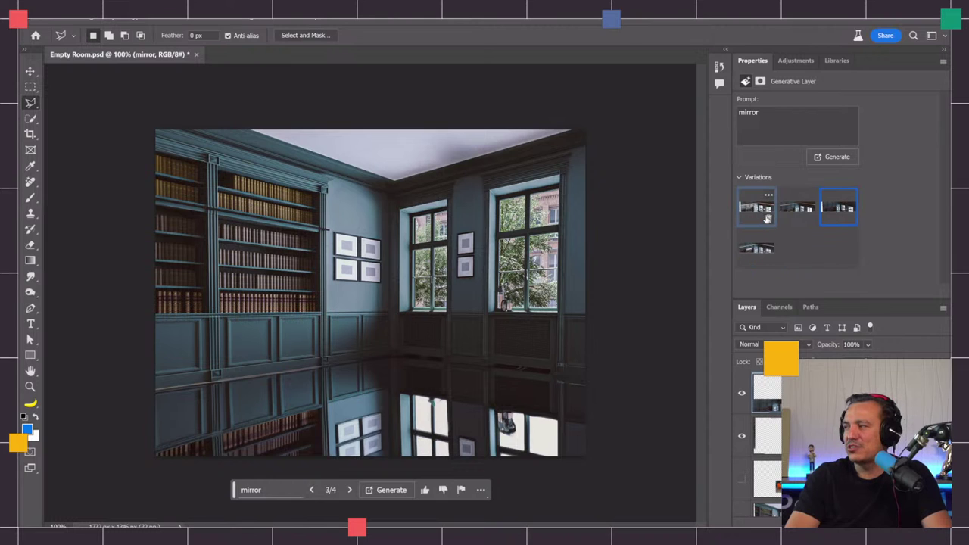
{"action": "left_click", "coordinate": [769, 219]}
{"action": "left_click", "coordinate": [768, 220]}
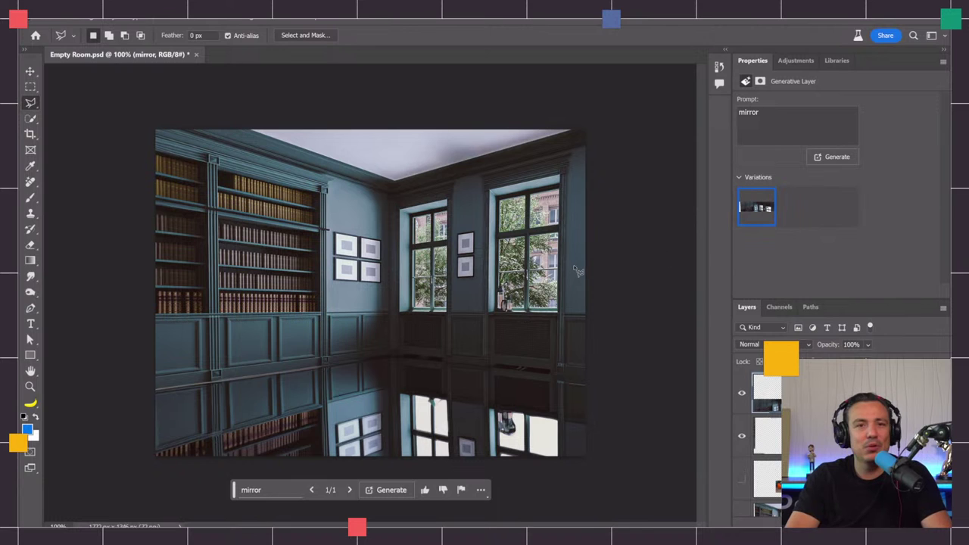
- Toggle the mirror layer on and off to compare the reflective floor, ending visible
{"action": "left_click", "coordinate": [742, 394]}
{"action": "left_click", "coordinate": [742, 393]}
{"action": "left_click", "coordinate": [742, 394]}
{"action": "left_click", "coordinate": [742, 394]}
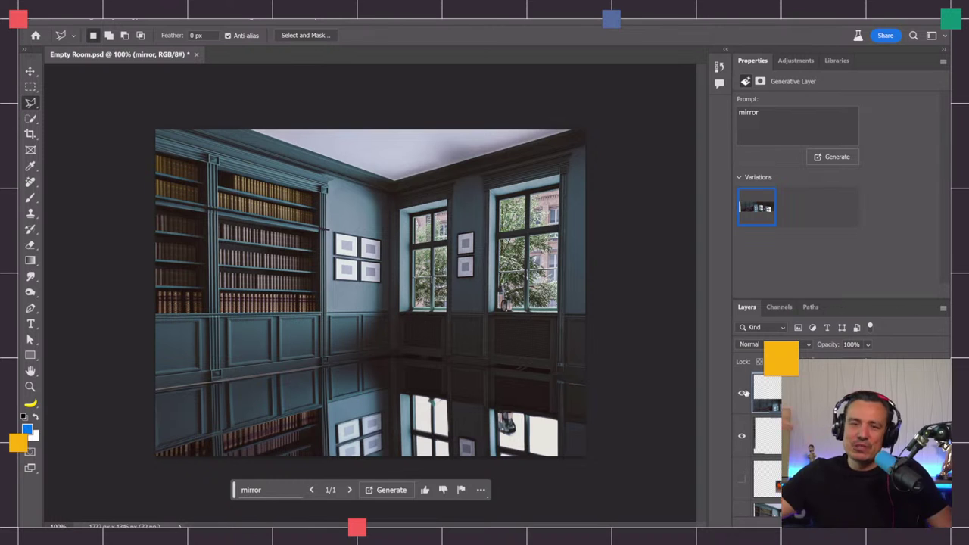
- Set the mirror layer's blend mode to Linear Dodge (Add)
{"action": "left_click", "coordinate": [749, 345]}
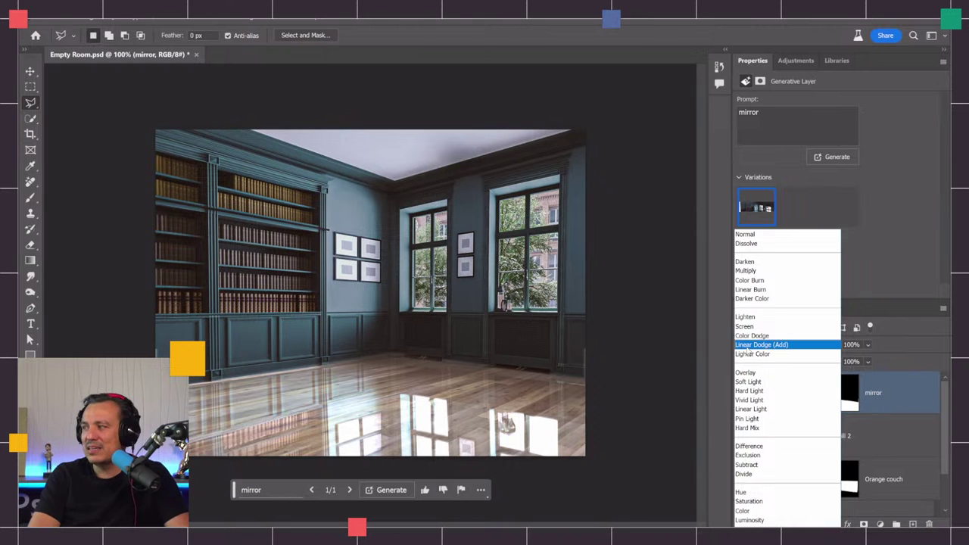
{"action": "left_click", "coordinate": [746, 345]}
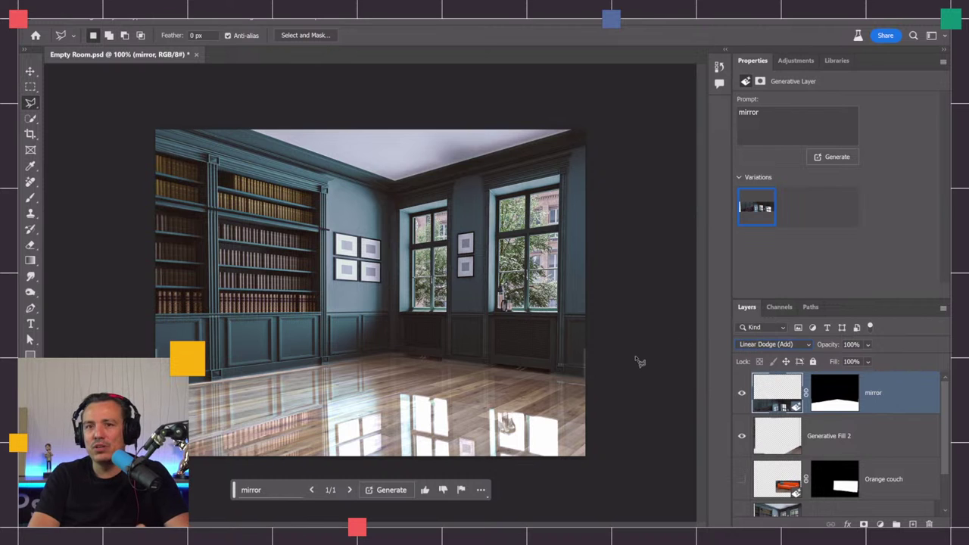
{"action": "left_click", "coordinate": [868, 346]}
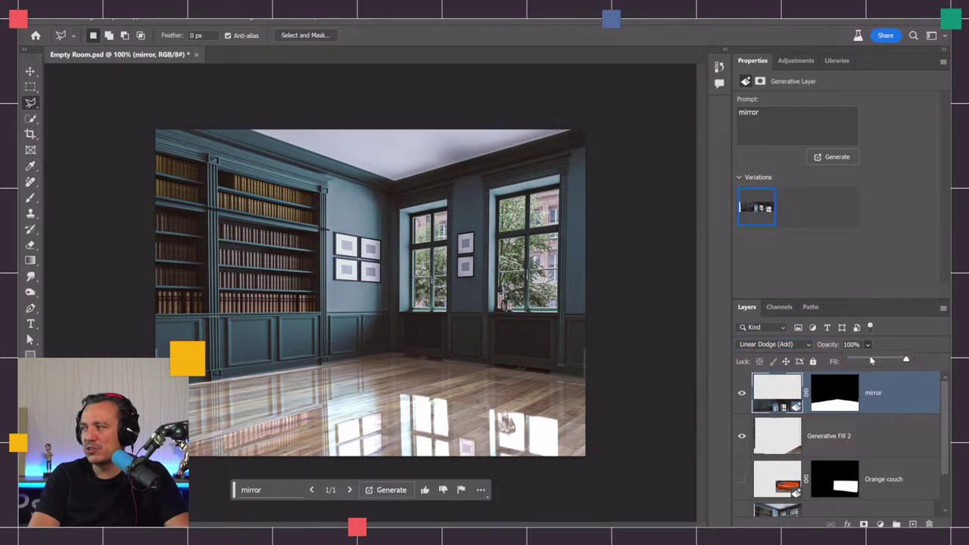
{"action": "left_click", "coordinate": [871, 361]}
{"action": "left_click", "coordinate": [906, 361]}
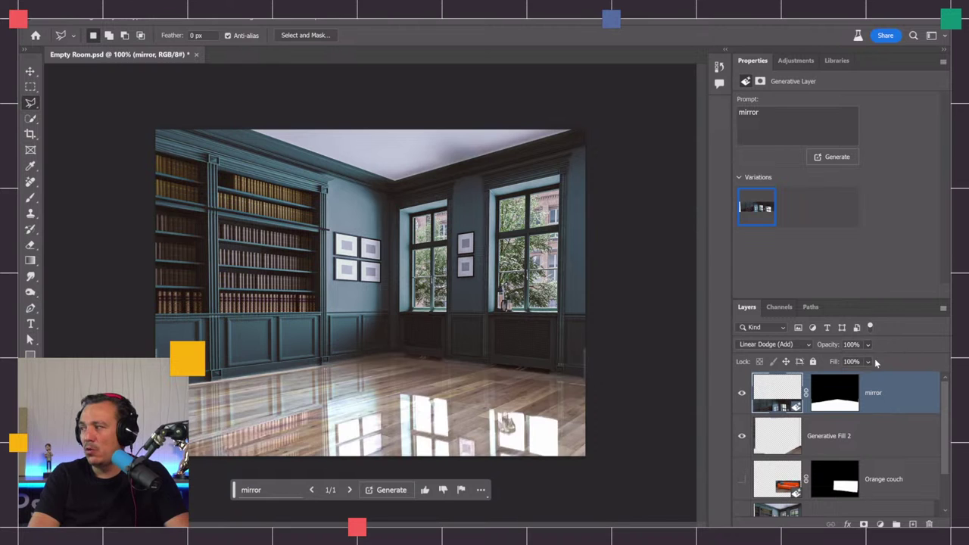
{"action": "left_click", "coordinate": [868, 362]}
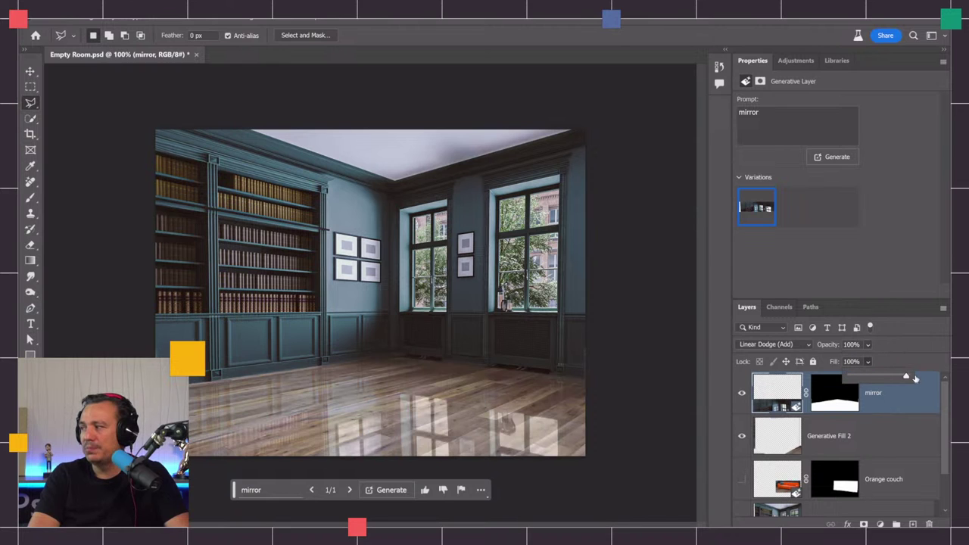
{"action": "left_click", "coordinate": [609, 367]}
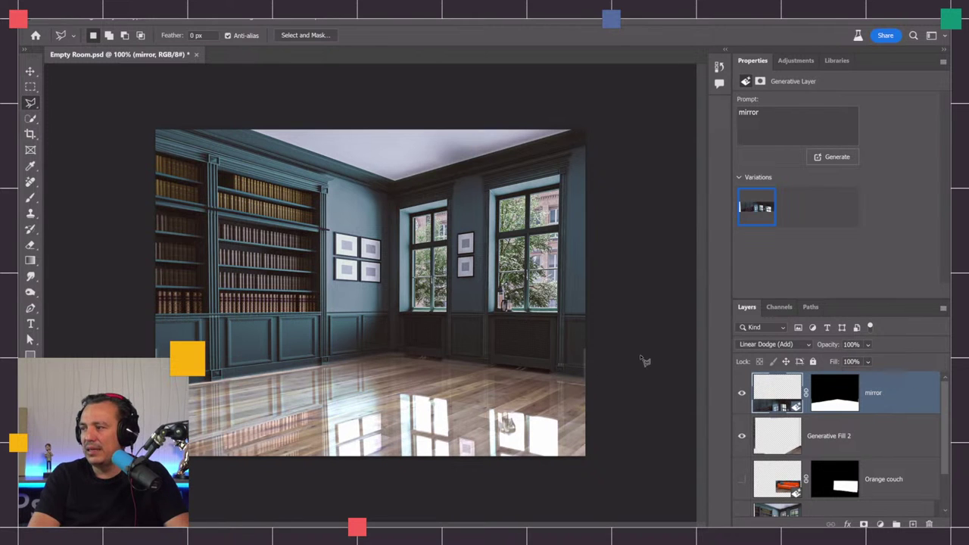
{"action": "left_click", "coordinate": [619, 373]}
{"action": "left_click", "coordinate": [653, 359]}
{"action": "double_click", "coordinate": [640, 371]}
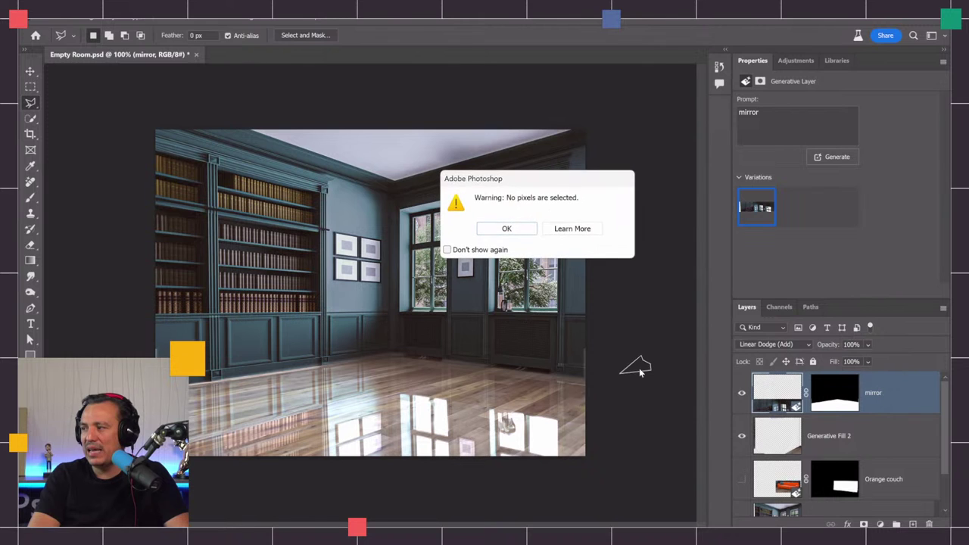
{"action": "key", "text": "Return"}
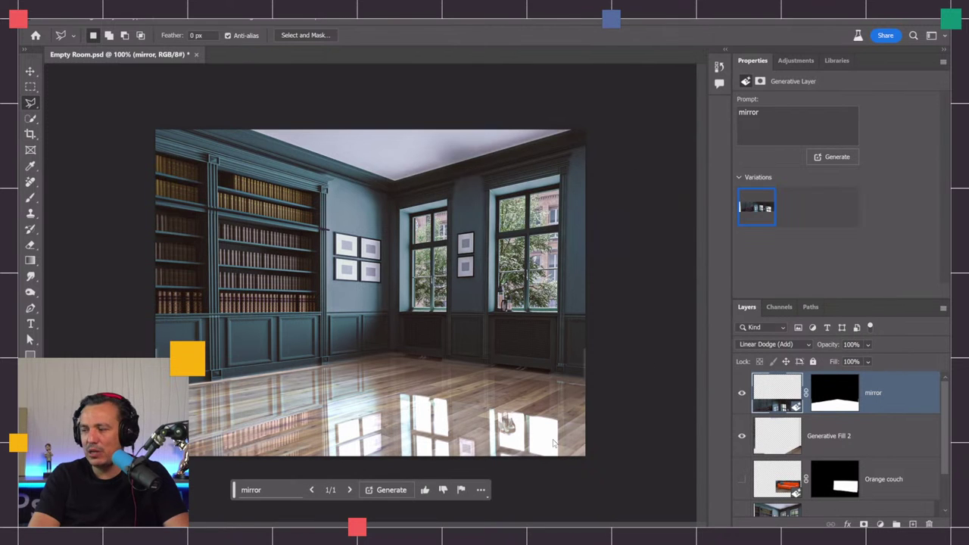
{"action": "key", "text": "v"}
{"action": "mouse_move", "coordinate": [511, 523]}
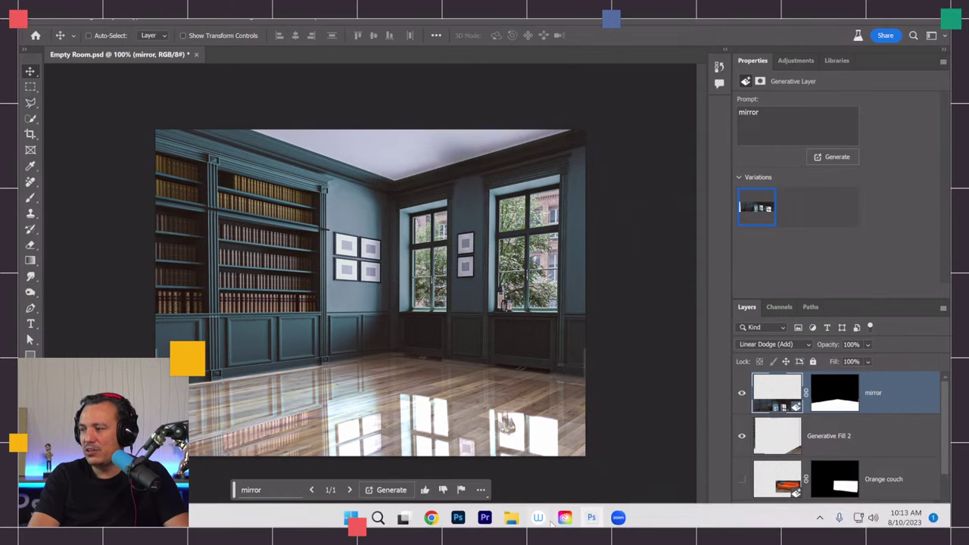
{"action": "mouse_move", "coordinate": [439, 523]}
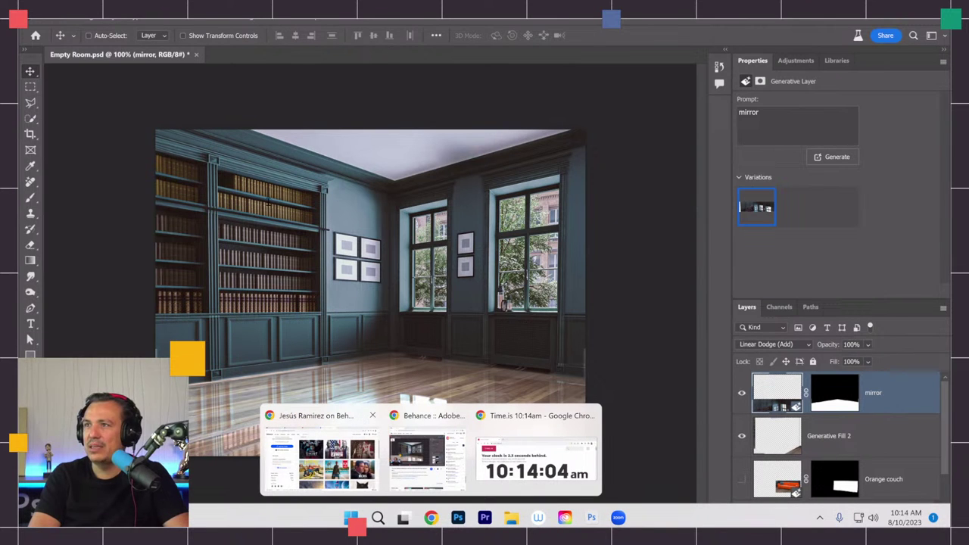
{"action": "left_click", "coordinate": [319, 455]}
{"action": "left_click", "coordinate": [242, 18]}
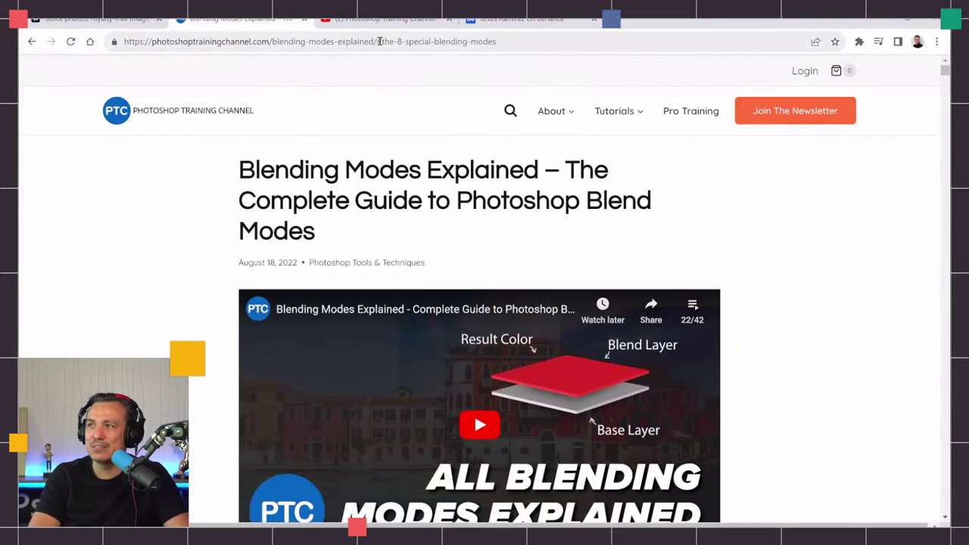
{"action": "scroll", "coordinate": [344, 196], "scroll_direction": "down", "scroll_amount": 8}
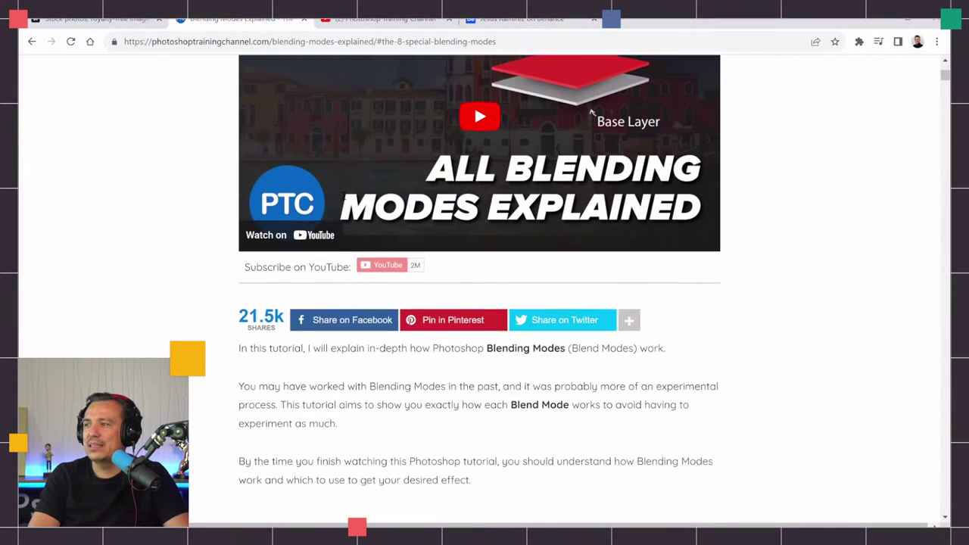
{"action": "scroll", "coordinate": [343, 198], "scroll_direction": "down", "scroll_amount": 6}
{"action": "scroll", "coordinate": [343, 198], "scroll_direction": "up", "scroll_amount": 6}
{"action": "scroll", "coordinate": [345, 201], "scroll_direction": "up", "scroll_amount": 4}
{"action": "scroll", "coordinate": [294, 201], "scroll_direction": "down", "scroll_amount": 2}
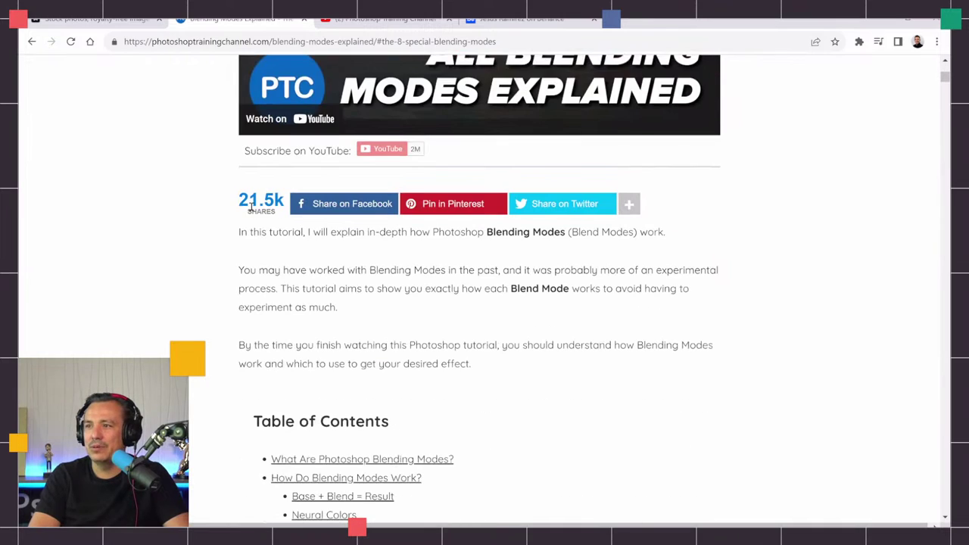
{"action": "scroll", "coordinate": [294, 202], "scroll_direction": "down", "scroll_amount": 5}
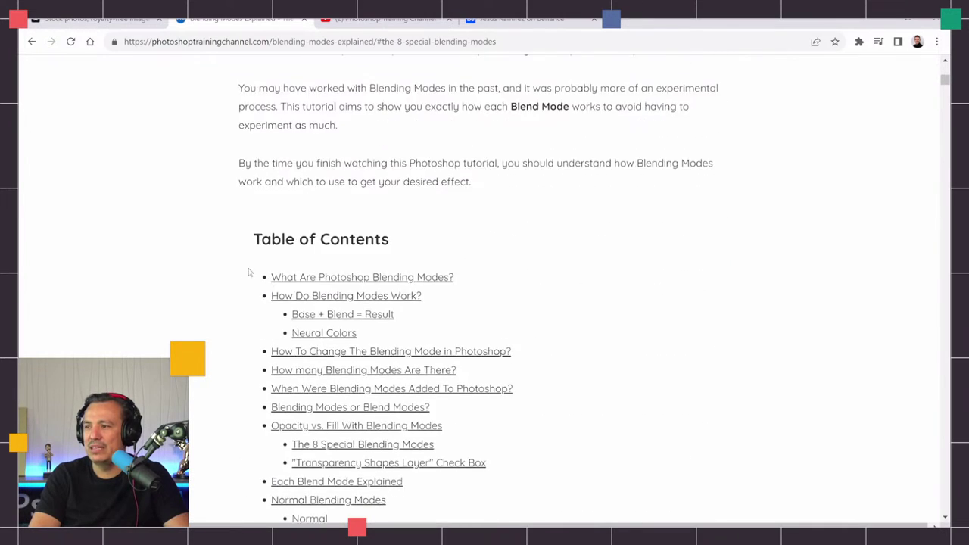
{"action": "scroll", "coordinate": [237, 278], "scroll_direction": "down", "scroll_amount": 15}
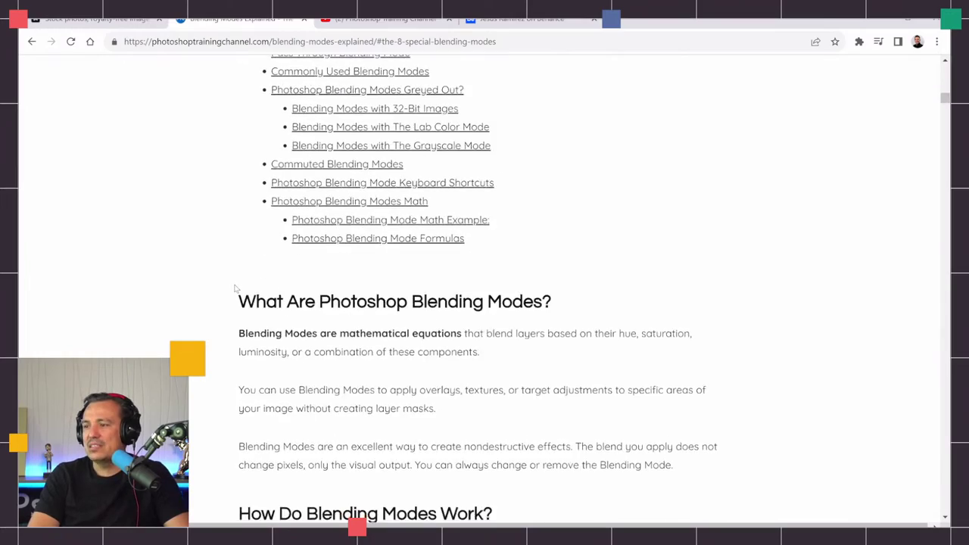
{"action": "scroll", "coordinate": [235, 288], "scroll_direction": "down", "scroll_amount": 20}
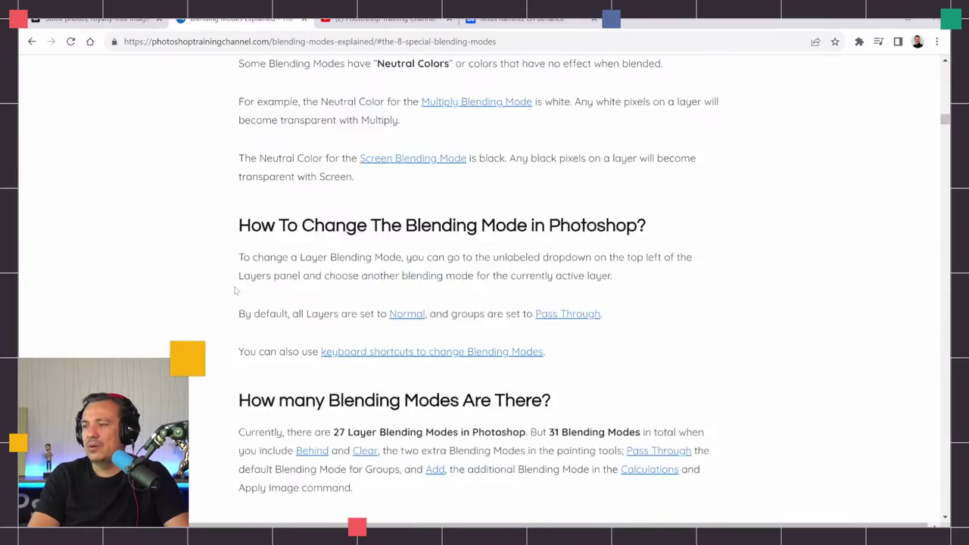
{"action": "scroll", "coordinate": [235, 290], "scroll_direction": "down", "scroll_amount": 15}
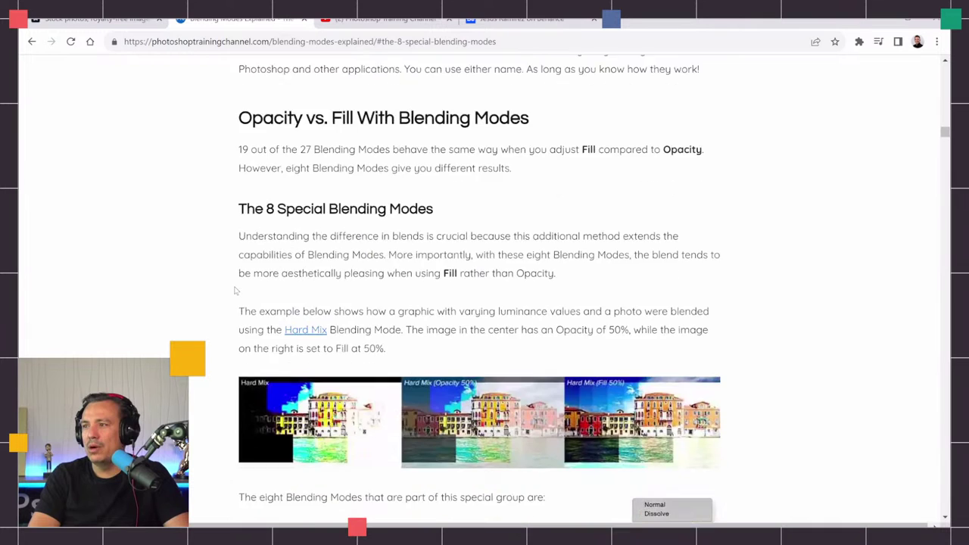
{"action": "scroll", "coordinate": [236, 289], "scroll_direction": "down", "scroll_amount": 2}
{"action": "scroll", "coordinate": [236, 290], "scroll_direction": "up", "scroll_amount": 1}
{"action": "scroll", "coordinate": [236, 290], "scroll_direction": "down", "scroll_amount": 1}
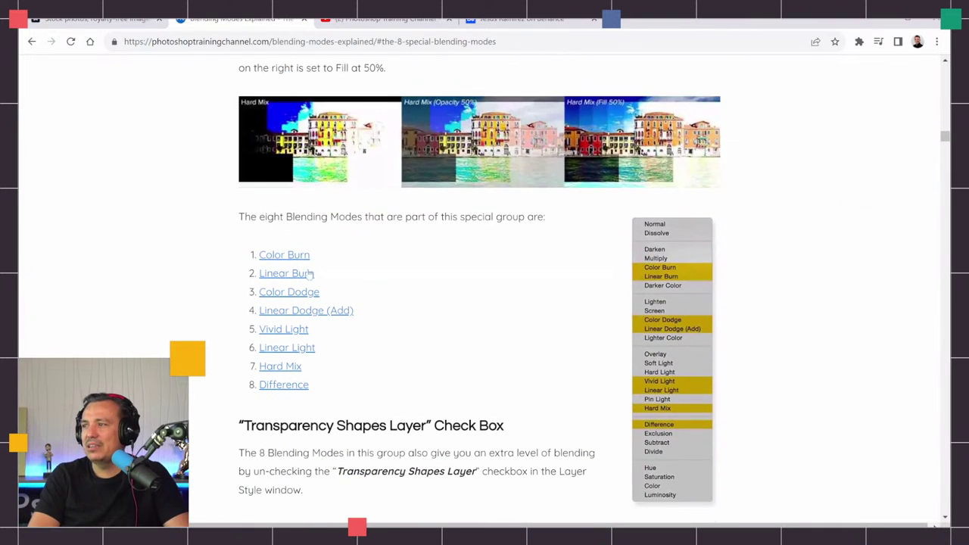
{"action": "left_click", "coordinate": [883, 24]}
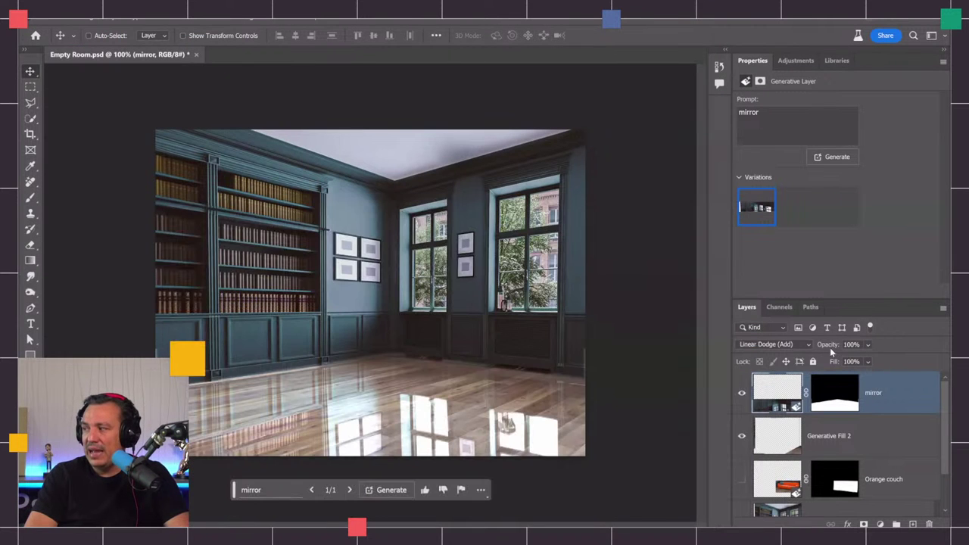
{"action": "double_click", "coordinate": [899, 387]}
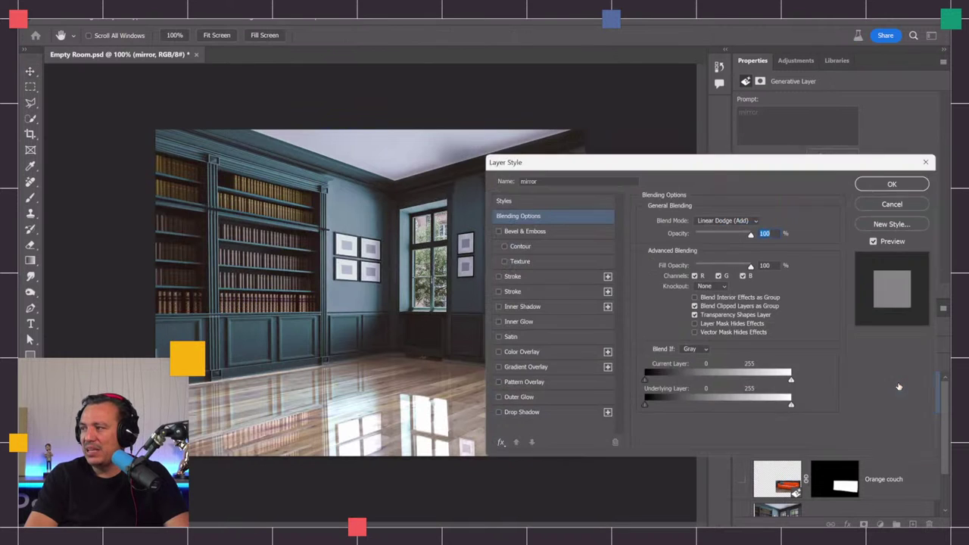
{"action": "left_click", "coordinate": [694, 315]}
{"action": "left_click", "coordinate": [695, 315]}
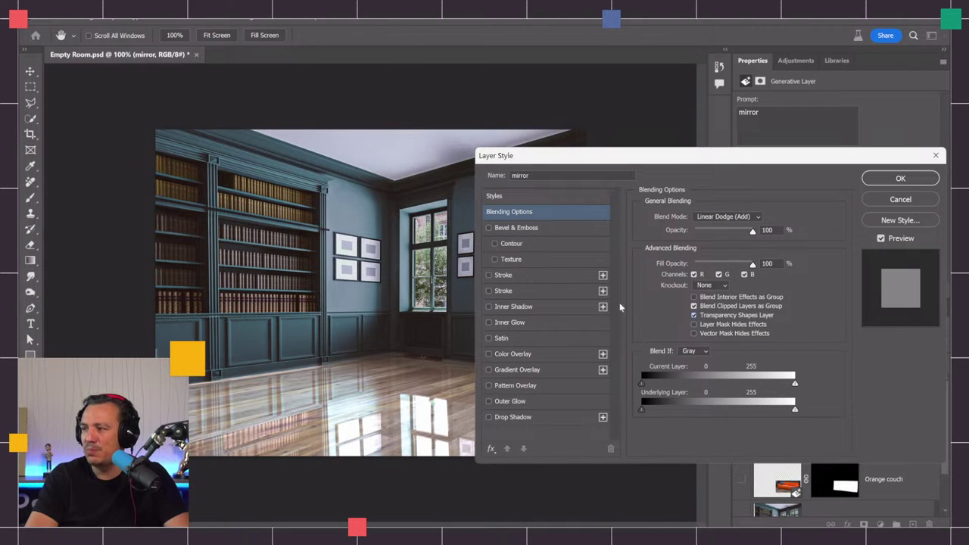
{"action": "left_click", "coordinate": [905, 200]}
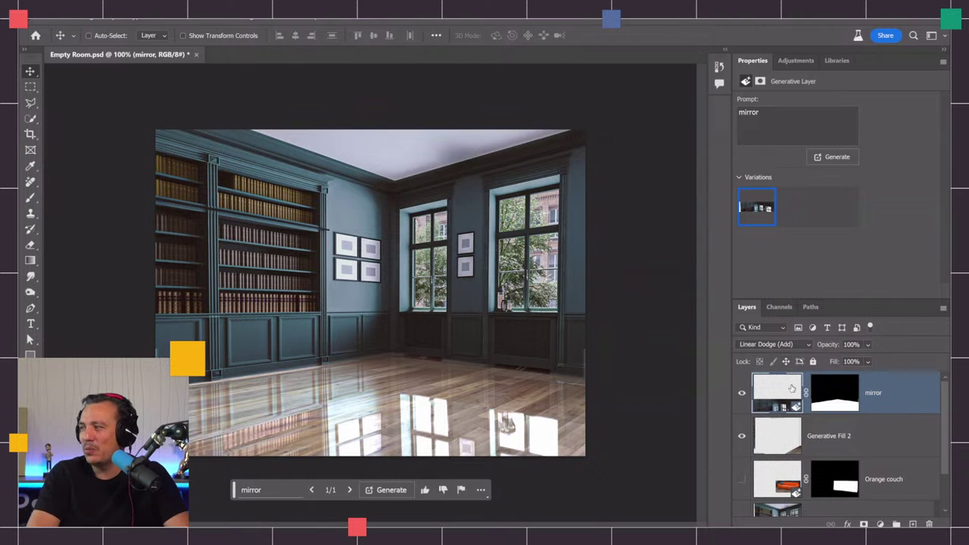
- Lower the mirror layer's Fill to 60% to soften the floor reflection
{"action": "left_click", "coordinate": [870, 362]}
{"action": "left_click_drag", "start_coordinate": [906, 379], "coordinate": [884, 379]}
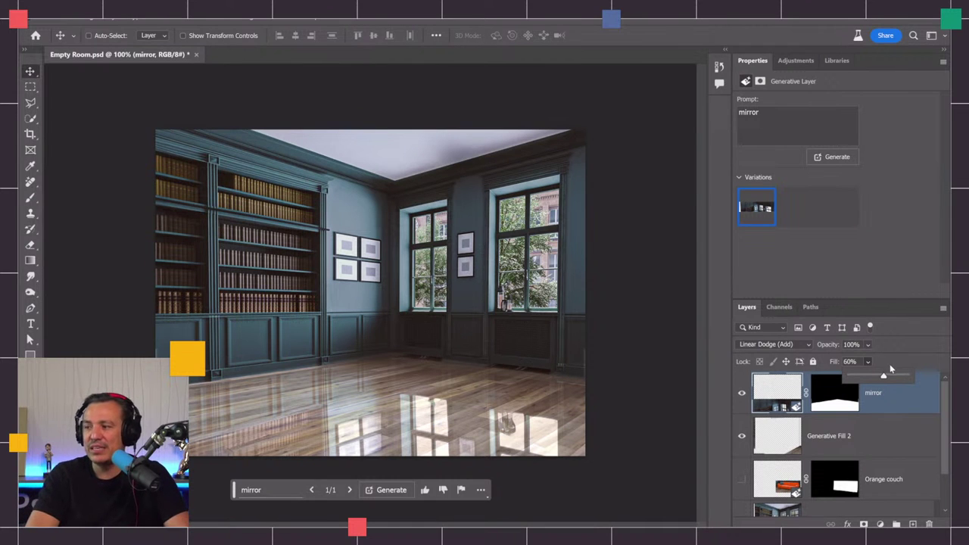
{"action": "left_click_drag", "start_coordinate": [882, 379], "coordinate": [885, 379]}
{"action": "left_click", "coordinate": [884, 407]}
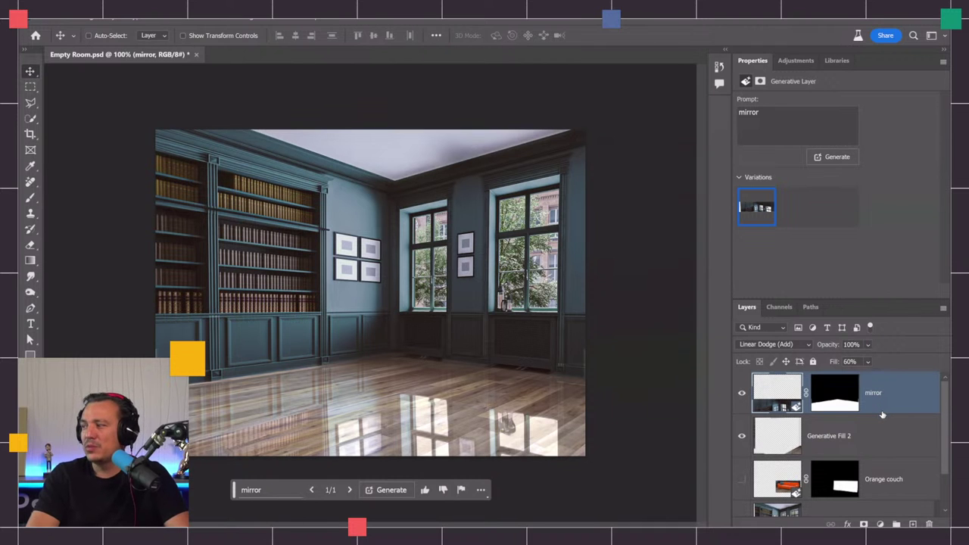
- In the mirror's Layer Style, split the Underlying Layer black Blend If slider at 15/141 and confirm
{"action": "double_click", "coordinate": [914, 400]}
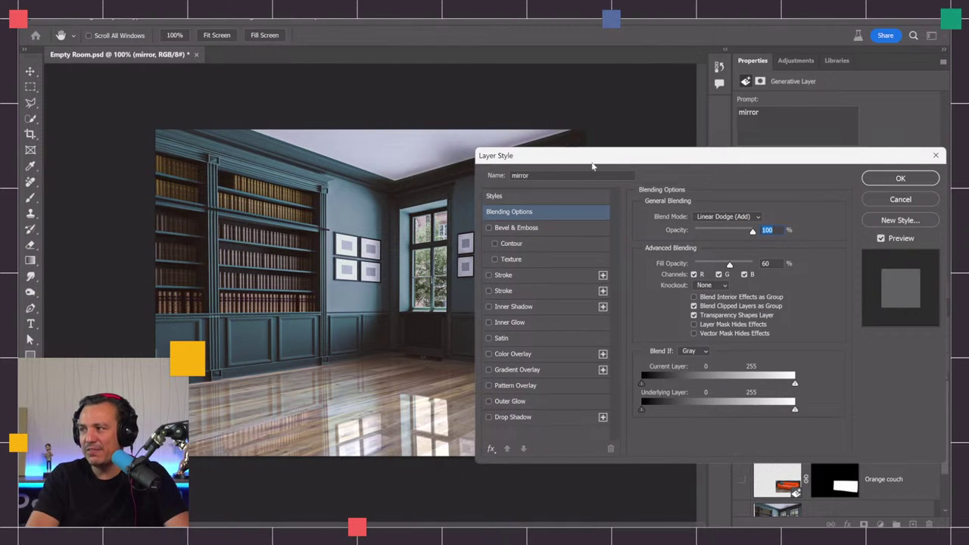
{"action": "left_click_drag", "start_coordinate": [593, 165], "coordinate": [674, 96]}
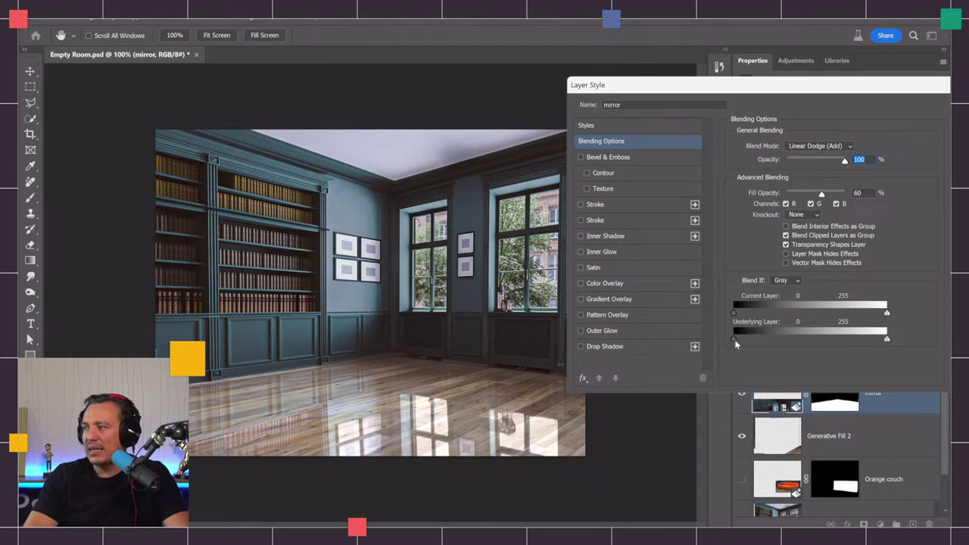
{"action": "mouse_move", "coordinate": [752, 344]}
{"action": "left_mouse_down"}
{"action": "mouse_move", "coordinate": [805, 352]}
{"action": "mouse_move", "coordinate": [746, 355]}
{"action": "left_mouse_up"}
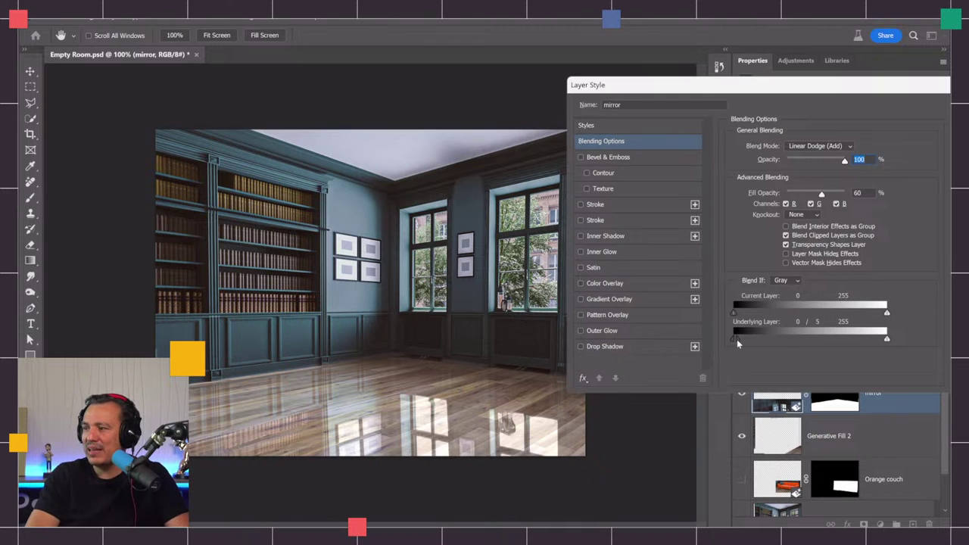
{"action": "left_click_drag", "start_coordinate": [777, 339], "coordinate": [811, 339]}
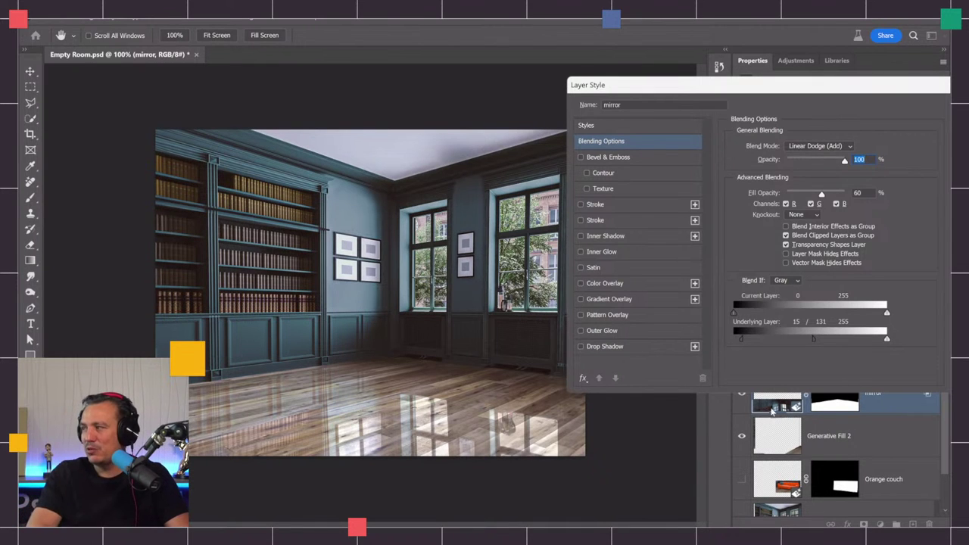
{"action": "mouse_move", "coordinate": [814, 340]}
{"action": "left_mouse_down"}
{"action": "mouse_move", "coordinate": [846, 338]}
{"action": "mouse_move", "coordinate": [817, 344]}
{"action": "left_mouse_up"}
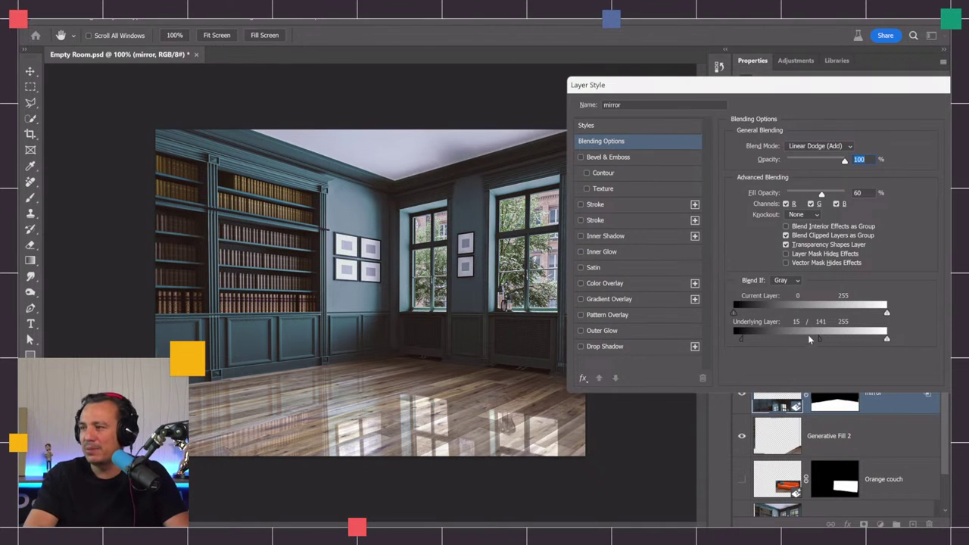
{"action": "left_click_drag", "start_coordinate": [865, 92], "coordinate": [729, 94]}
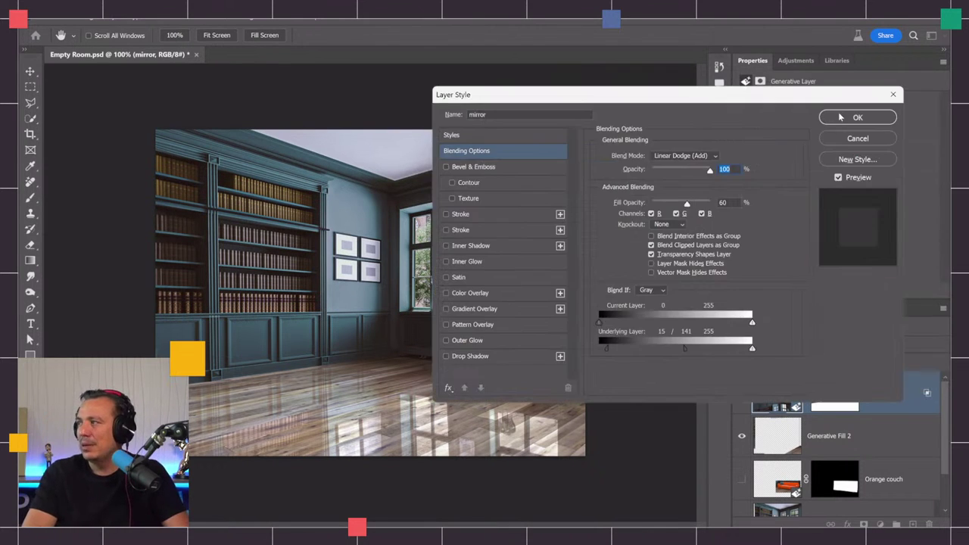
{"action": "key", "text": "Return"}
- Compare the floor with and without the mirror reflection, then delete the Orange couch layer
{"action": "left_click", "coordinate": [744, 402]}
{"action": "left_click", "coordinate": [744, 401]}
{"action": "left_click", "coordinate": [743, 401]}
{"action": "left_click", "coordinate": [744, 401]}
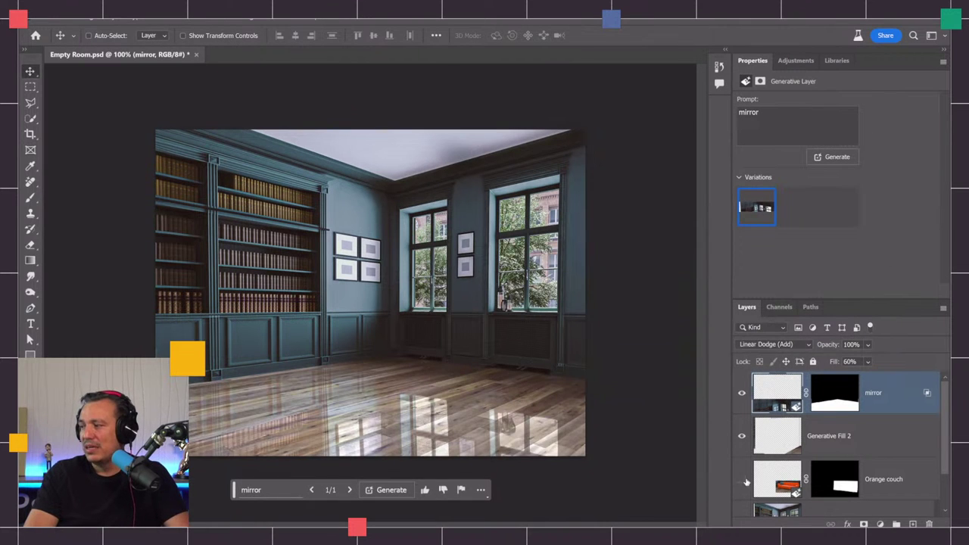
{"action": "left_click_drag", "start_coordinate": [785, 478], "coordinate": [928, 524]}
{"action": "left_click", "coordinate": [742, 393]}
{"action": "left_click", "coordinate": [30, 102]}
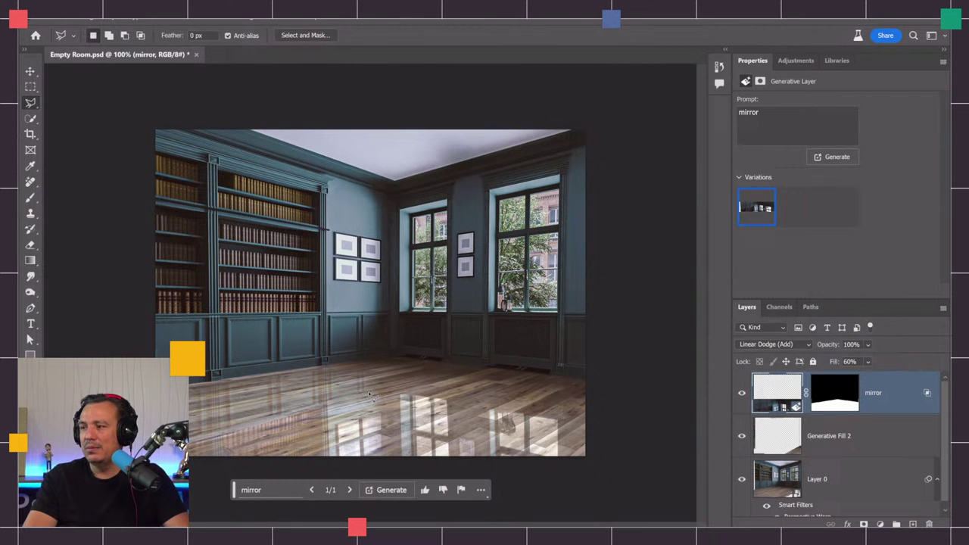
- Lasso the floor area beneath the right-wall windows for the couch
{"action": "mouse_move", "coordinate": [368, 383]}
{"action": "left_mouse_down"}
{"action": "mouse_move", "coordinate": [369, 320]}
{"action": "mouse_move", "coordinate": [535, 316]}
{"action": "mouse_move", "coordinate": [577, 334]}
{"action": "left_mouse_up"}
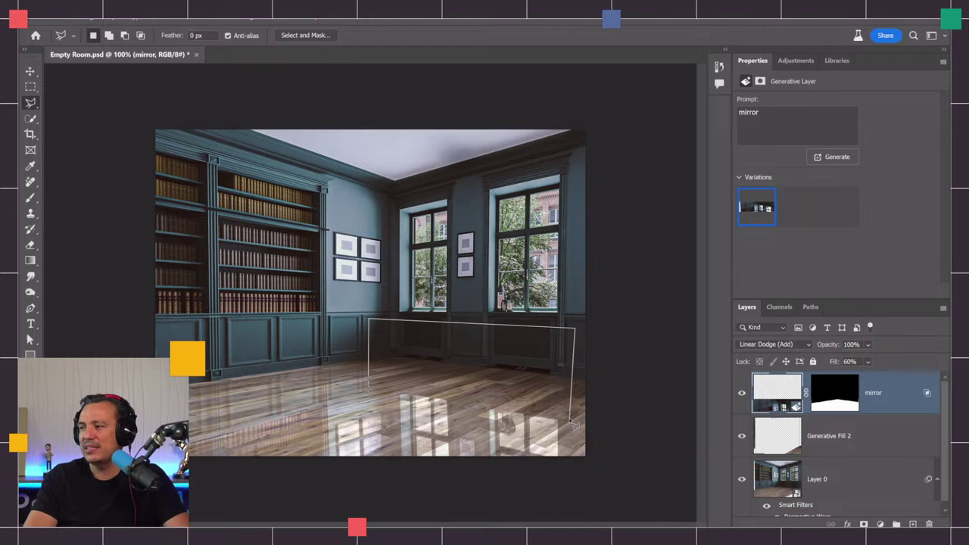
{"action": "left_click_drag", "start_coordinate": [572, 423], "coordinate": [570, 419]}
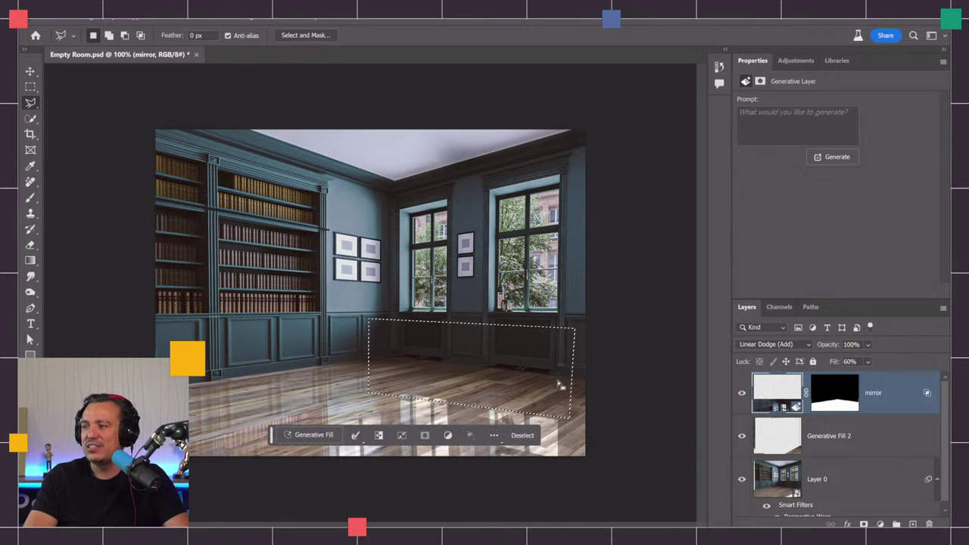
{"action": "left_click_drag", "start_coordinate": [530, 390], "coordinate": [528, 381]}
- Generative Fill the selection with the prompt 'orange couch'
{"action": "left_click", "coordinate": [311, 426]}
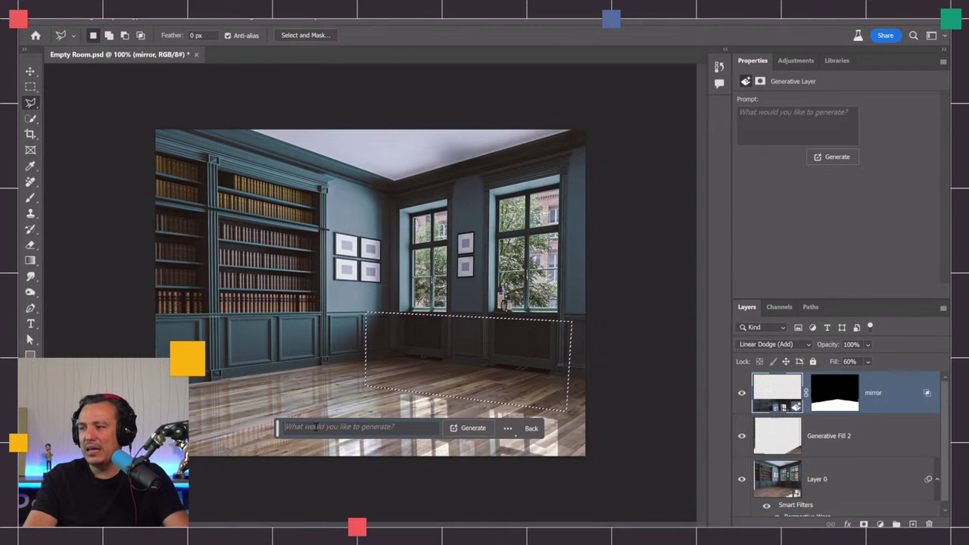
{"action": "type", "text": "couch w"}
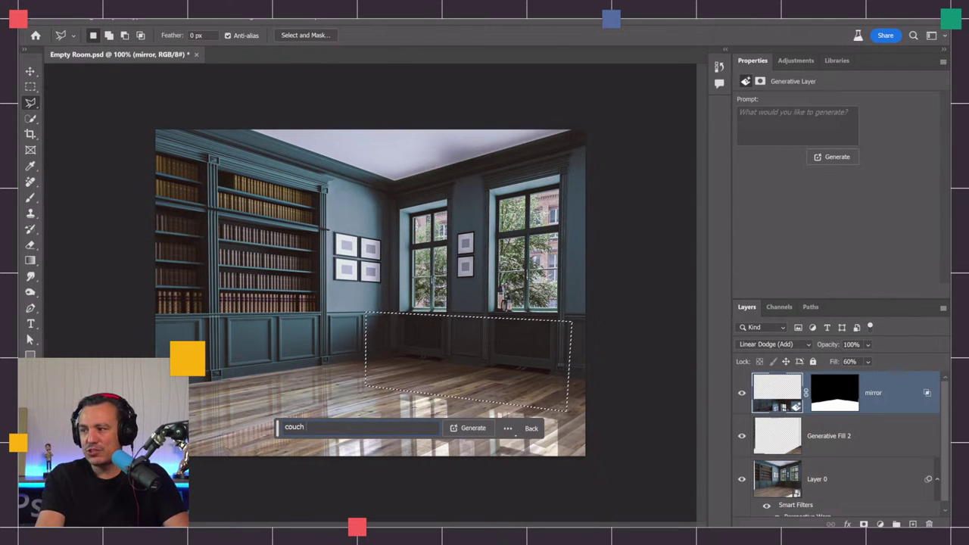
{"action": "key", "text": "BackSpace"}
{"action": "key", "text": "BackSpace"}
{"action": "key", "text": "BackSpace"}
{"action": "key", "text": "BackSpace"}
{"action": "key", "text": "BackSpace"}
{"action": "key", "text": "BackSpace"}
{"action": "key", "text": "BackSpace"}
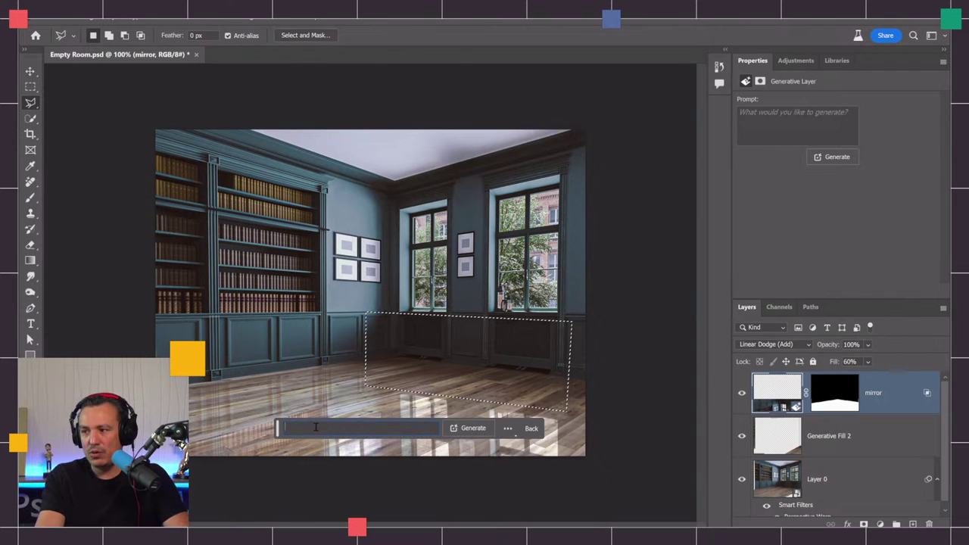
{"action": "type", "text": "orange couch"}
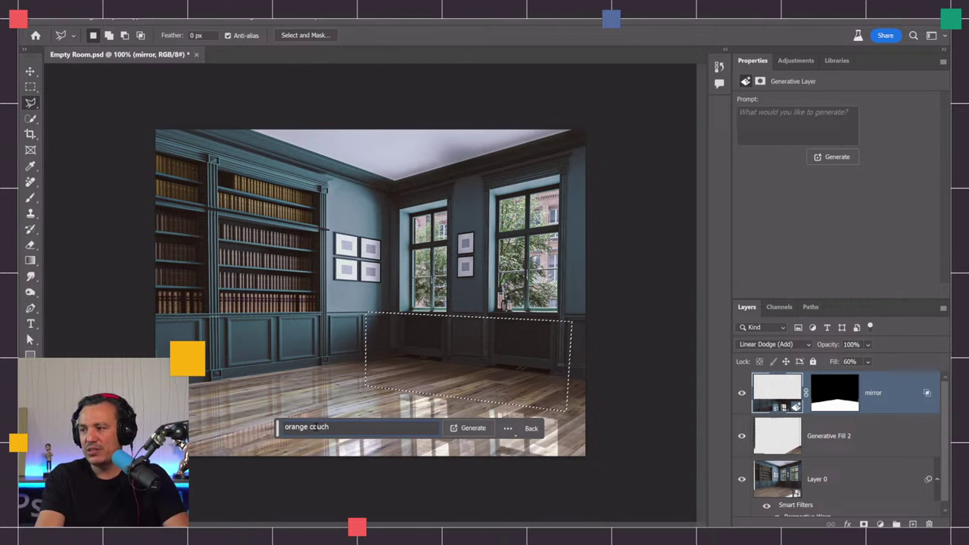
{"action": "key", "text": "Return"}
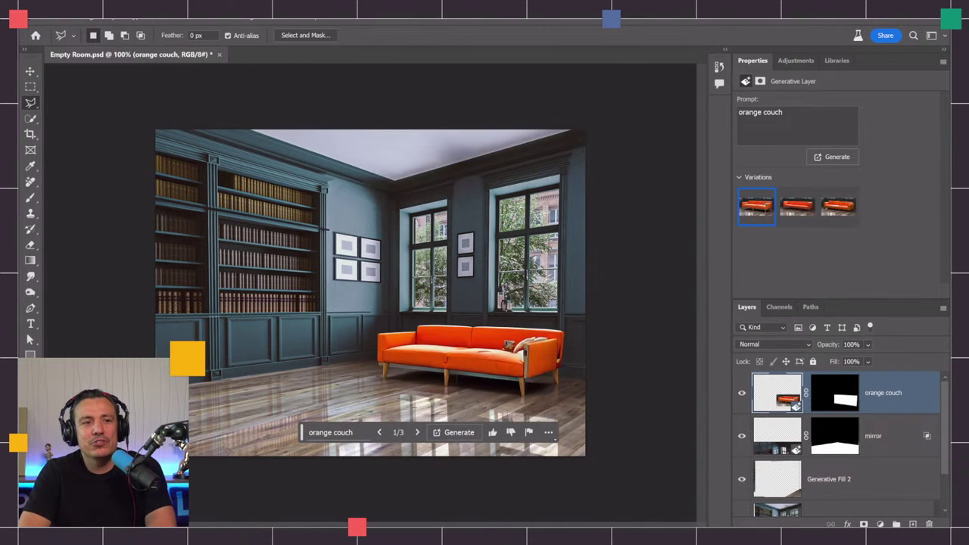
- Compare the couch variations, undo an accidental deletion, and choose metal-legged variation 2
{"action": "left_click", "coordinate": [797, 210]}
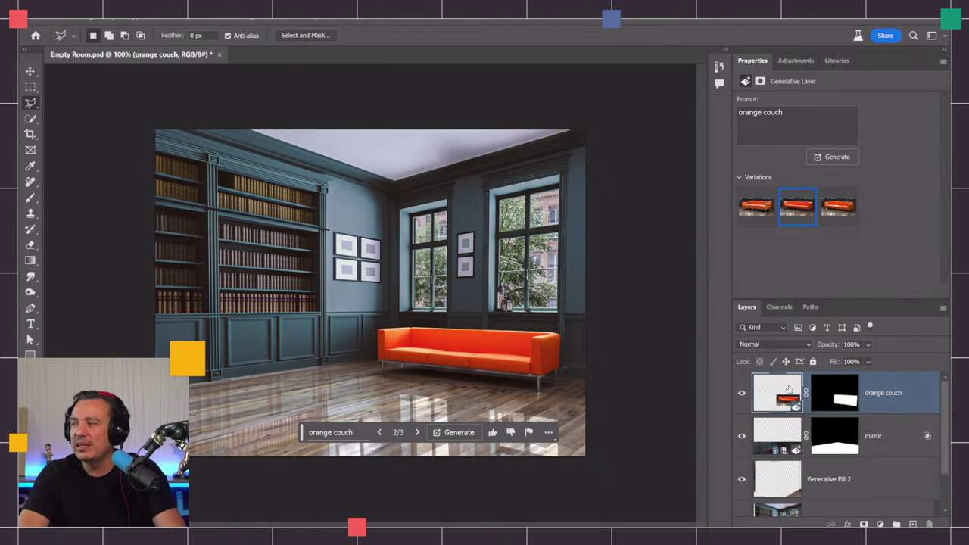
{"action": "left_click", "coordinate": [834, 204]}
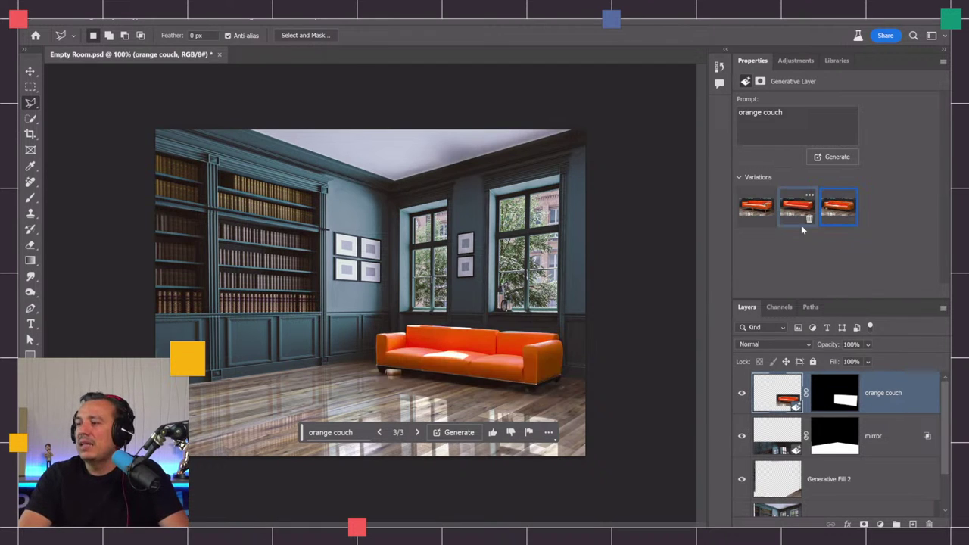
{"action": "left_click", "coordinate": [807, 220]}
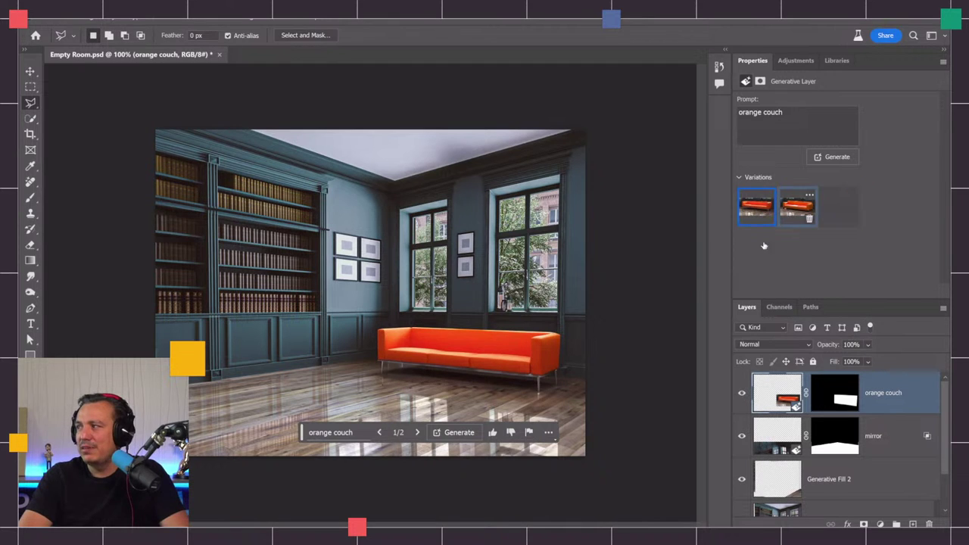
{"action": "key", "text": "ctrl+z"}
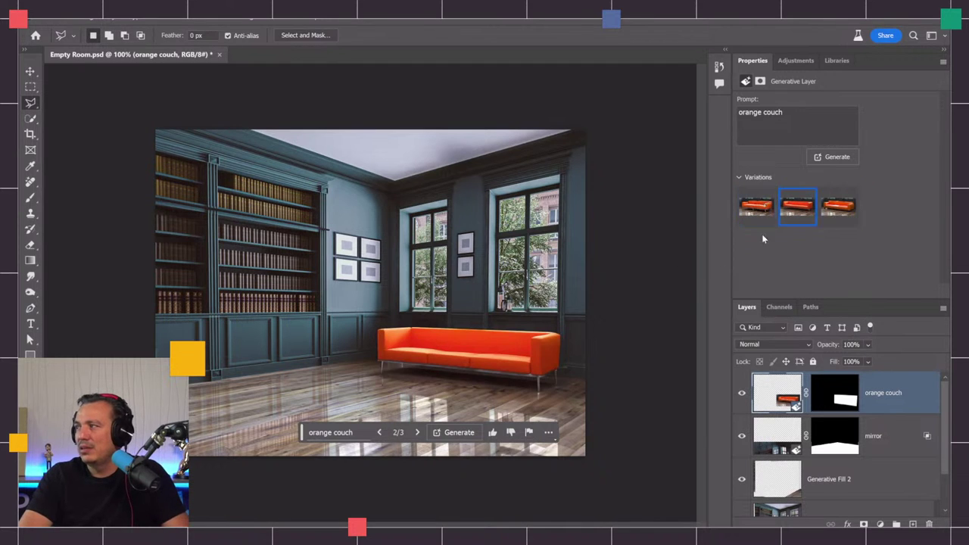
{"action": "left_click", "coordinate": [792, 215]}
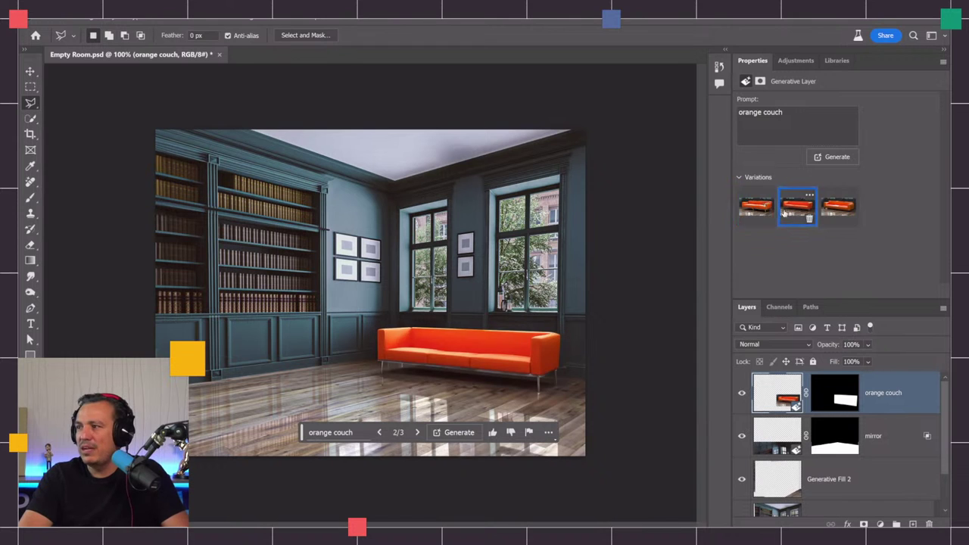
{"action": "key", "text": "z"}
{"action": "mouse_move", "coordinate": [435, 326]}
{"action": "left_mouse_down"}
{"action": "mouse_move", "coordinate": [454, 322]}
{"action": "mouse_move", "coordinate": [370, 297]}
{"action": "mouse_move", "coordinate": [384, 291]}
{"action": "mouse_move", "coordinate": [271, 291]}
{"action": "mouse_move", "coordinate": [197, 330]}
{"action": "left_mouse_up"}
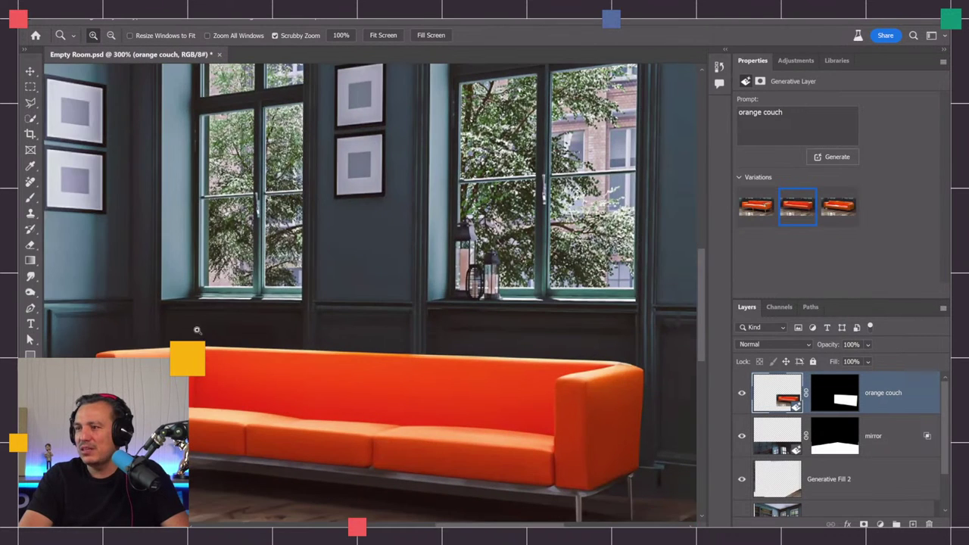
{"action": "left_click", "coordinate": [756, 211]}
{"action": "left_click", "coordinate": [795, 209]}
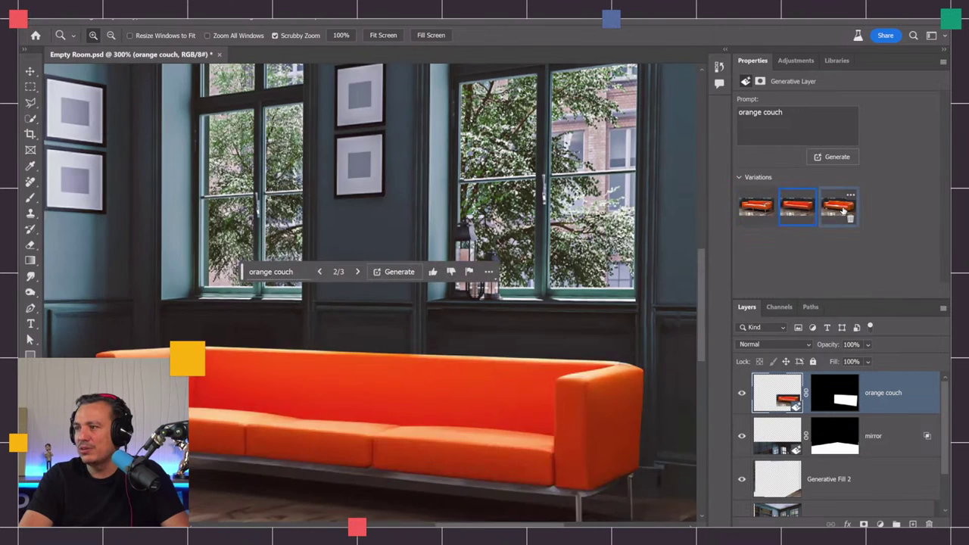
{"action": "left_click", "coordinate": [841, 211]}
{"action": "left_click", "coordinate": [742, 395]}
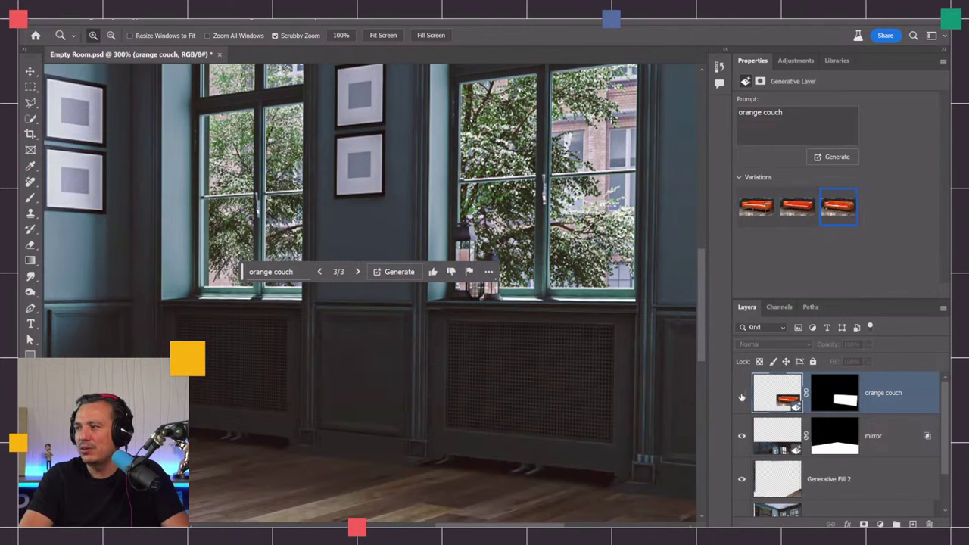
{"action": "left_click", "coordinate": [742, 394]}
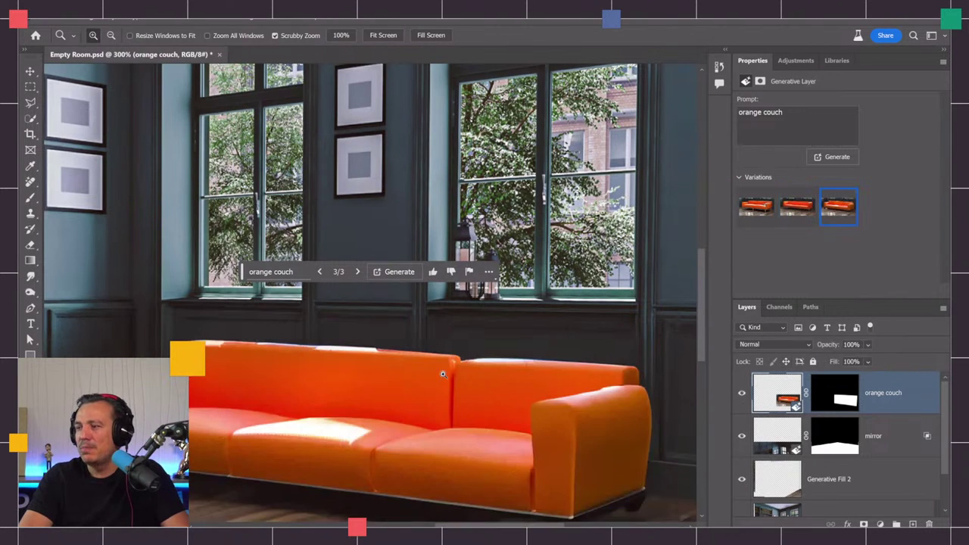
{"action": "right_click", "coordinate": [328, 337]}
{"action": "left_click", "coordinate": [341, 342]}
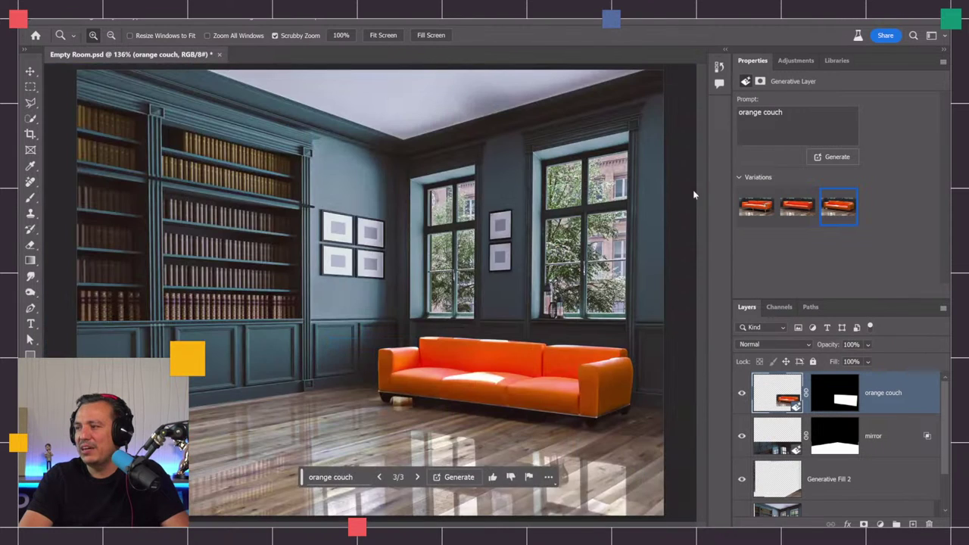
{"action": "left_click", "coordinate": [803, 206]}
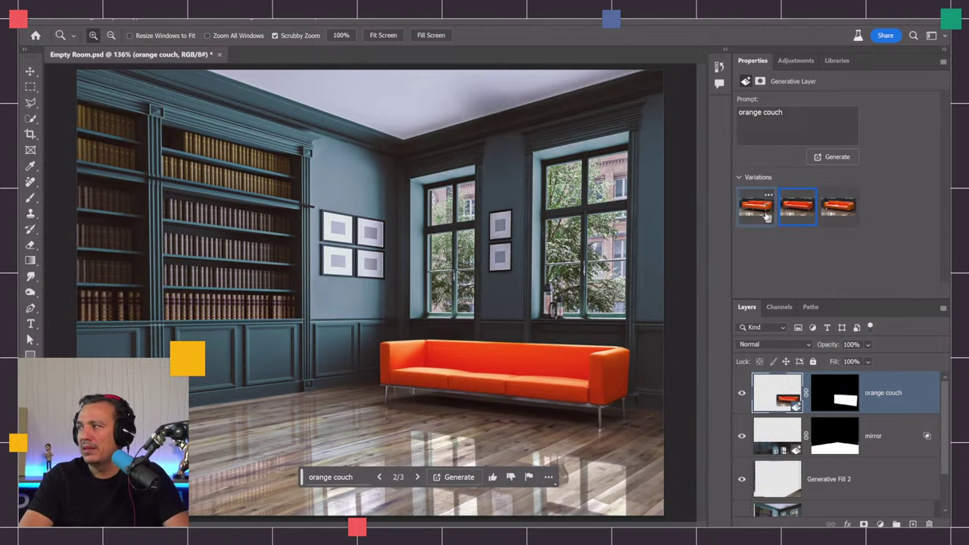
- Delete the two unwanted couch variations and select the couch with Select > Subject
{"action": "key", "text": "Delete"}
{"action": "left_click", "coordinate": [809, 219]}
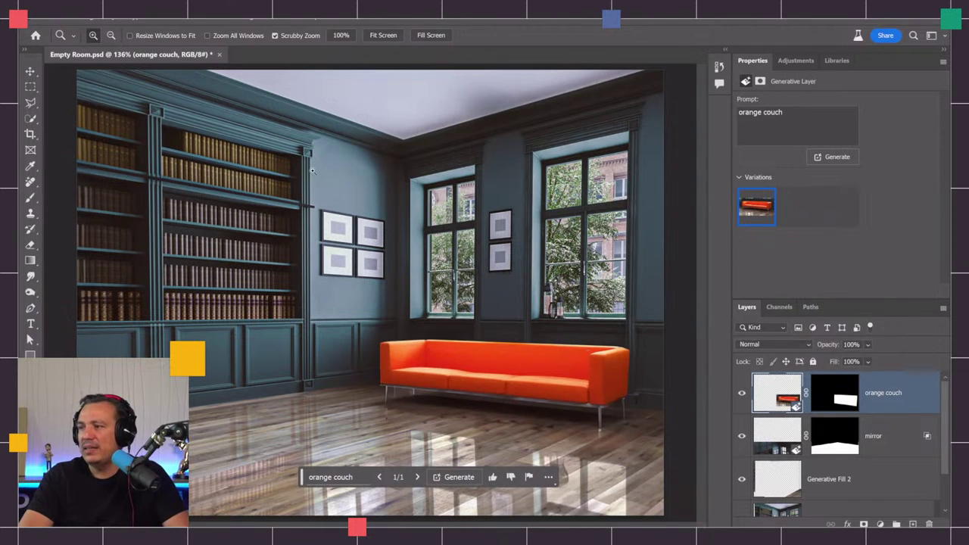
{"action": "left_click", "coordinate": [191, 19]}
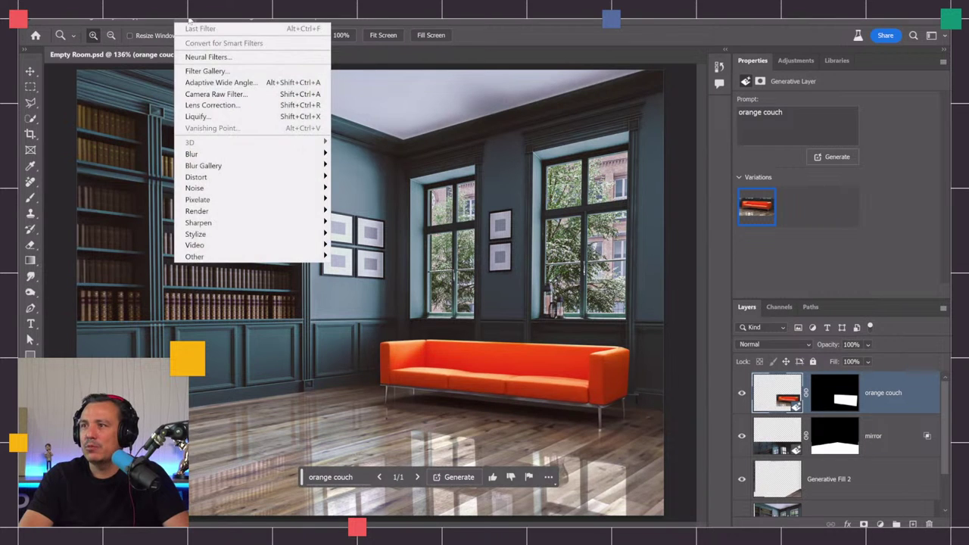
{"action": "mouse_move", "coordinate": [166, 19]}
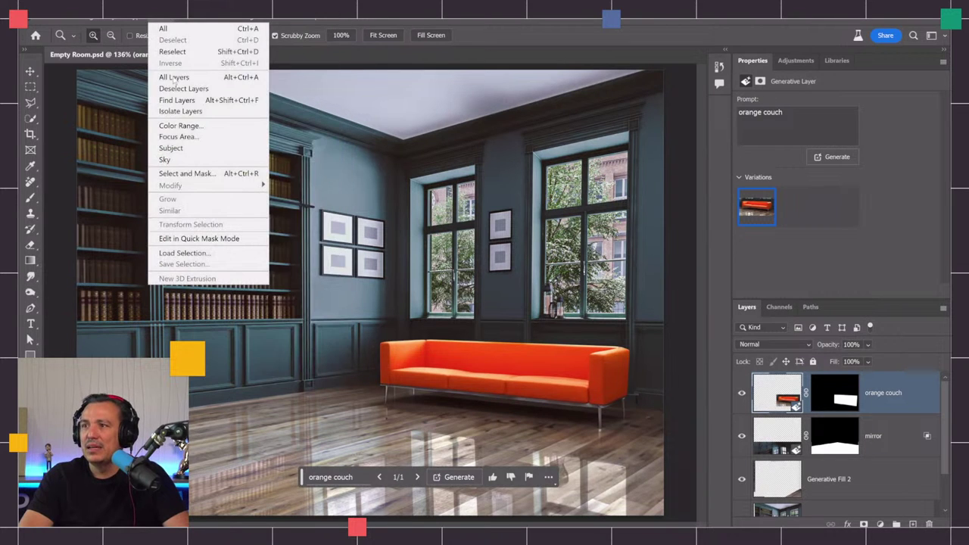
{"action": "left_click", "coordinate": [187, 148]}
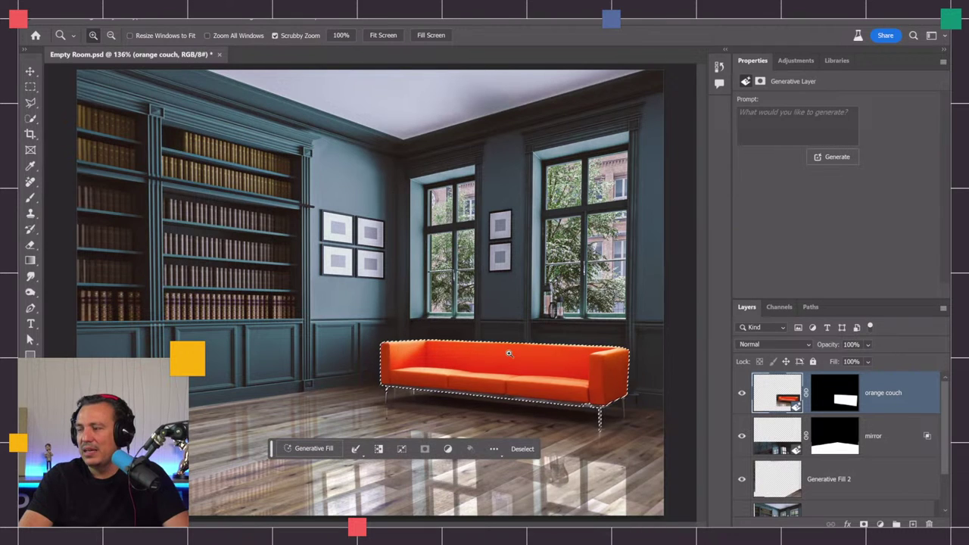
- Delete the couch layer's old mask and add a new mask from the subject selection
{"action": "left_click", "coordinate": [835, 392]}
{"action": "right_click", "coordinate": [835, 393]}
{"action": "left_click", "coordinate": [833, 419]}
{"action": "left_click", "coordinate": [864, 525]}
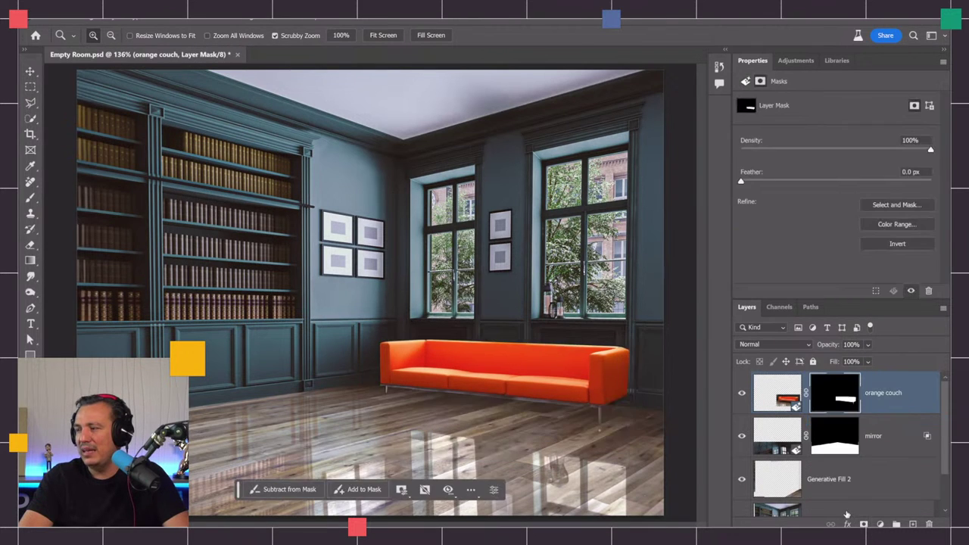
{"action": "scroll", "coordinate": [610, 352], "scroll_direction": "up", "scroll_amount": 5}
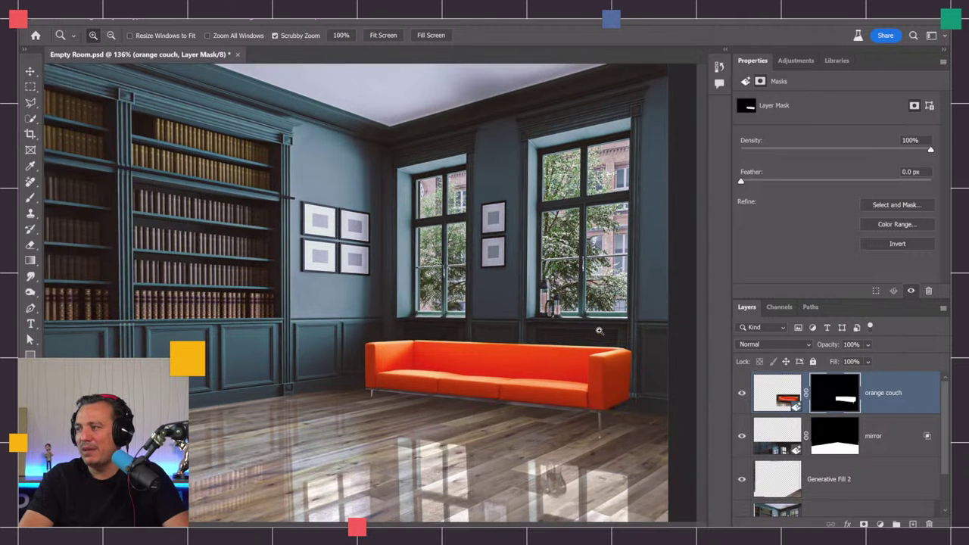
{"action": "scroll", "coordinate": [577, 348], "scroll_direction": "left", "scroll_amount": 6}
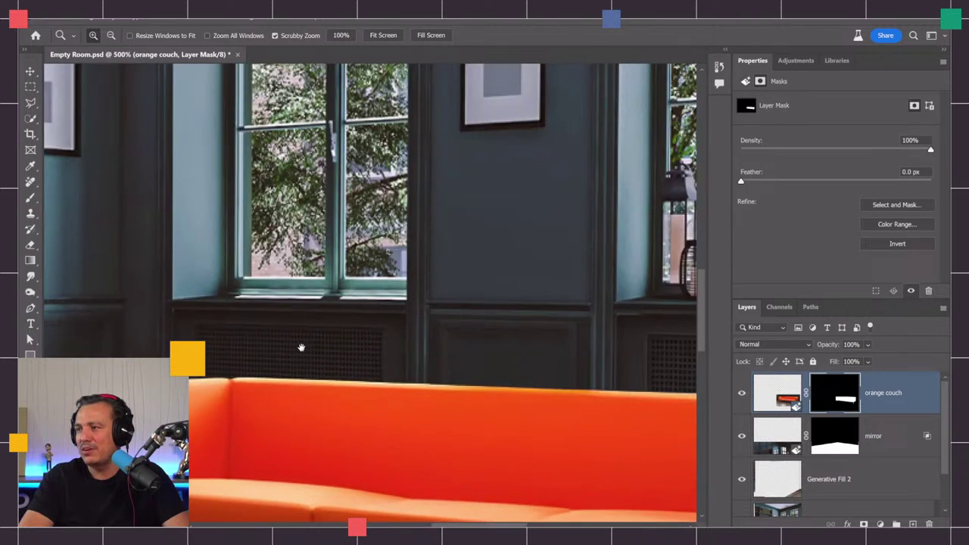
{"action": "scroll", "coordinate": [303, 350], "scroll_direction": "right", "scroll_amount": 4}
{"action": "right_click", "coordinate": [308, 357]}
- Adjust the couch mask's Smooth in Select and Mask, inspect the left corner zoomed in, and apply
{"action": "left_click", "coordinate": [346, 353]}
{"action": "key", "text": "ctrl+alt+r"}
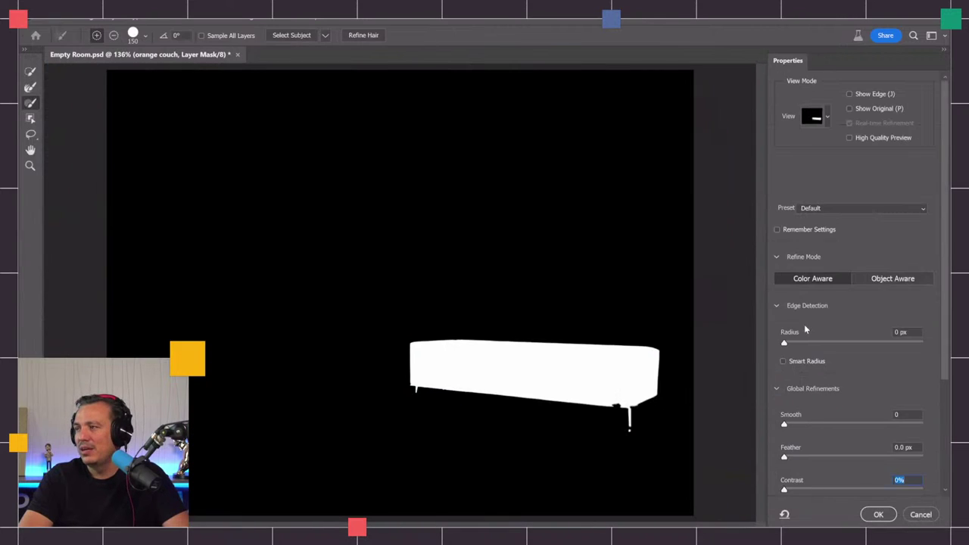
{"action": "left_click_drag", "start_coordinate": [785, 426], "coordinate": [791, 427]}
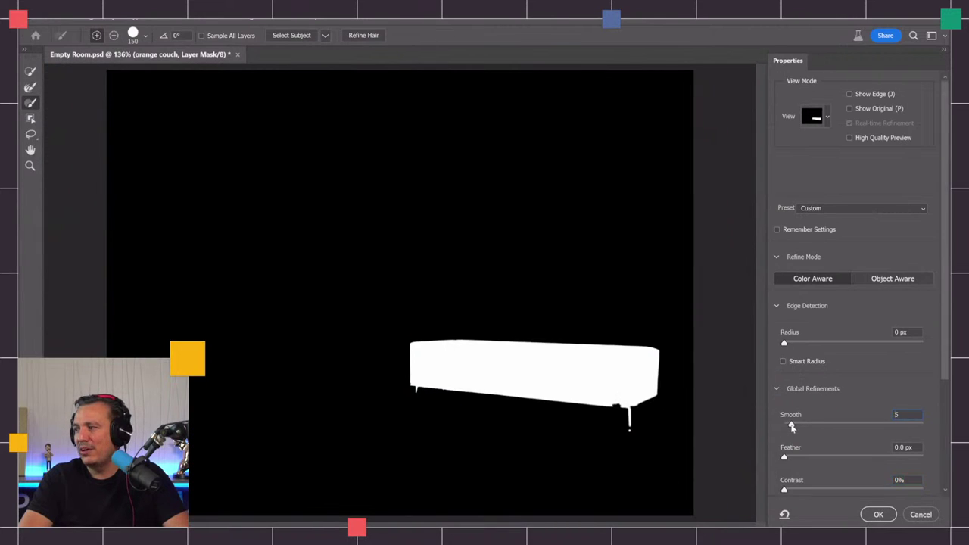
{"action": "left_click", "coordinate": [413, 358]}
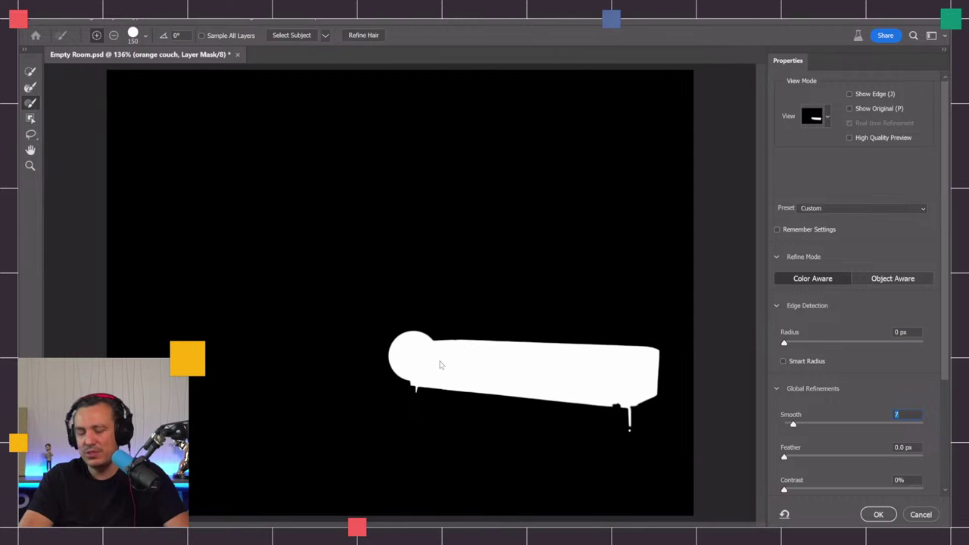
{"action": "key", "text": "ctrl+z"}
{"action": "left_click", "coordinate": [30, 166]}
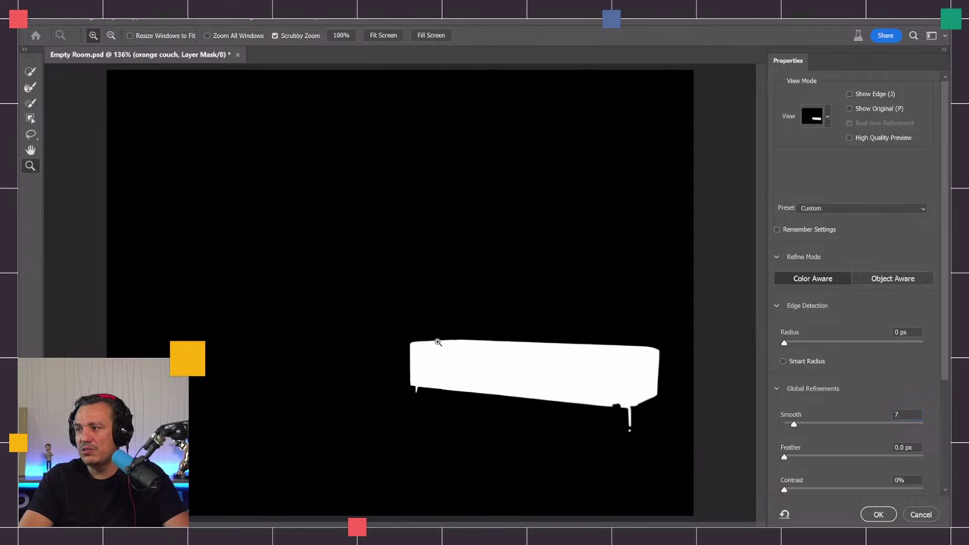
{"action": "left_click_drag", "start_coordinate": [440, 340], "coordinate": [407, 351]}
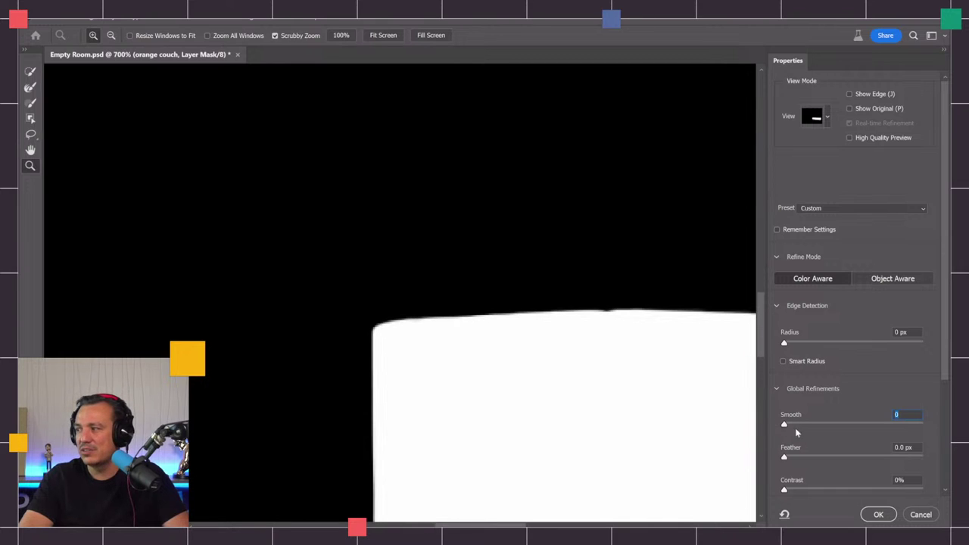
{"action": "left_click", "coordinate": [853, 428]}
{"action": "left_click_drag", "start_coordinate": [853, 429], "coordinate": [792, 427]}
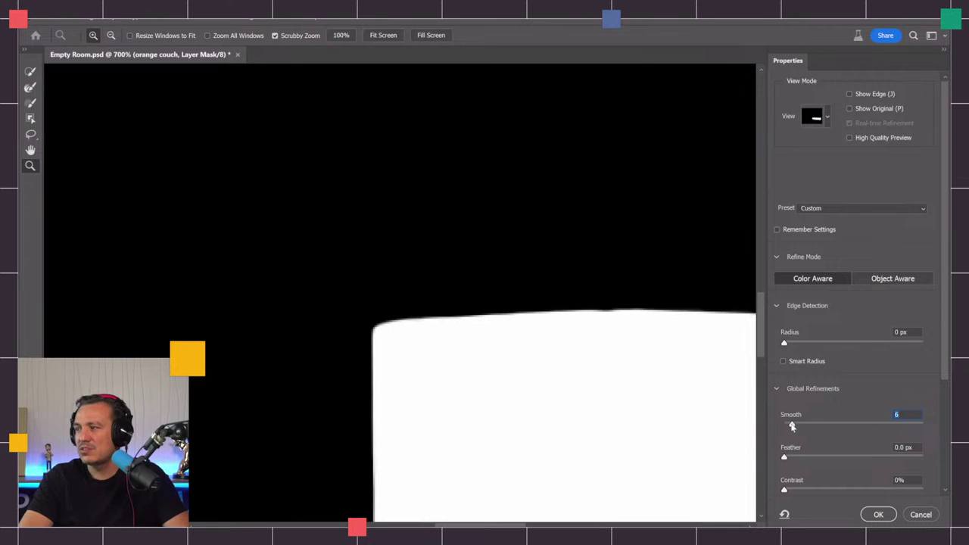
{"action": "left_click", "coordinate": [877, 515]}
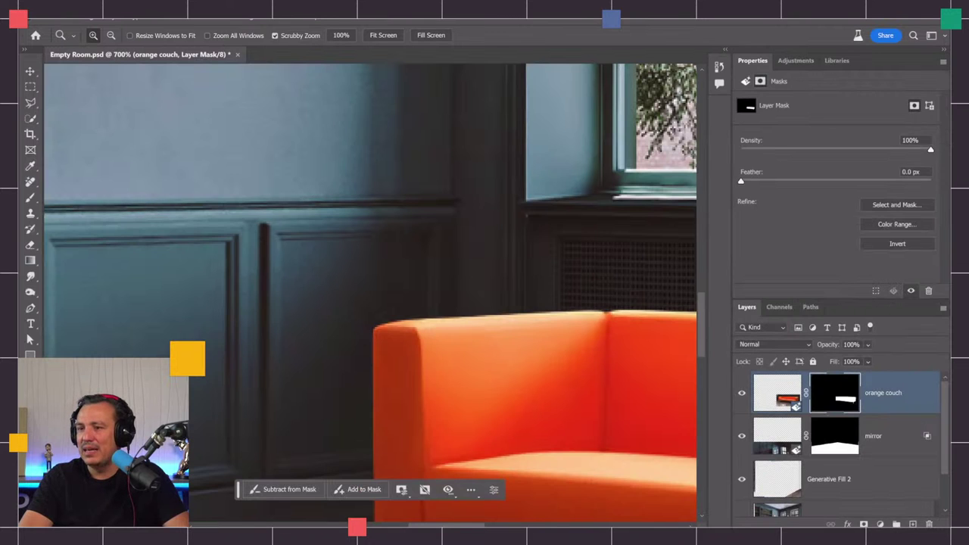
- Brush white on the couch mask to reveal the metal legs and shadow, then zoom out
{"action": "scroll", "coordinate": [556, 398], "scroll_direction": "down", "scroll_amount": 6}
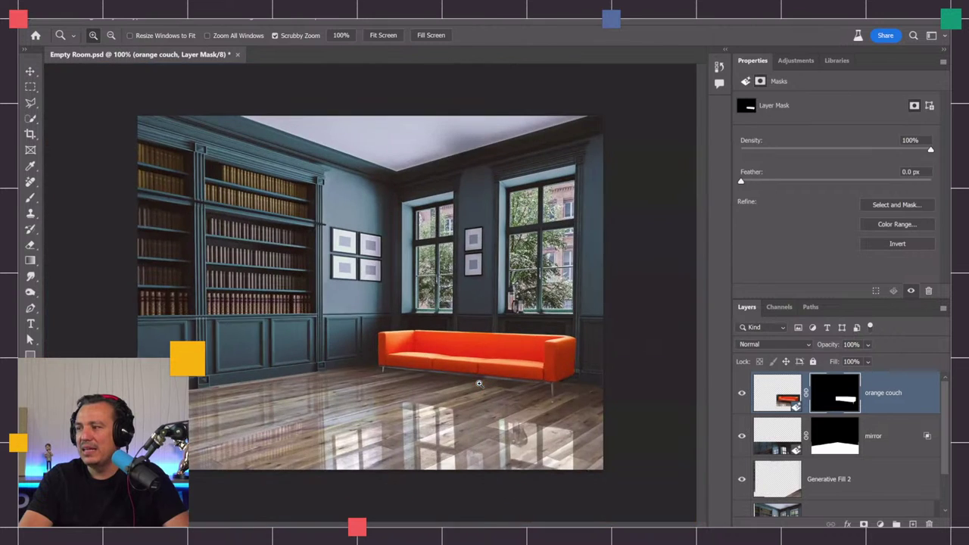
{"action": "scroll", "coordinate": [495, 390], "scroll_direction": "up", "scroll_amount": 1}
{"action": "scroll", "coordinate": [495, 389], "scroll_direction": "up", "scroll_amount": 3}
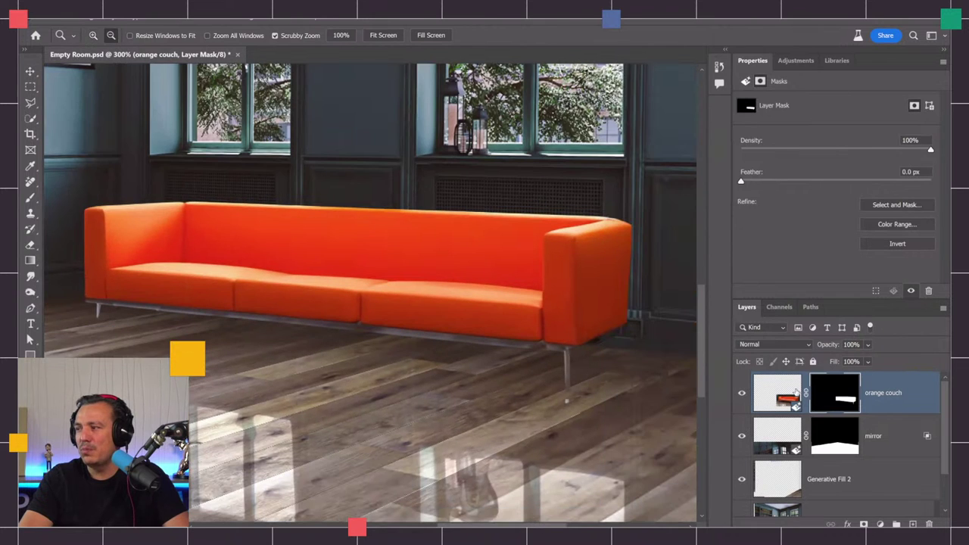
{"action": "scroll", "coordinate": [474, 371], "scroll_direction": "down", "scroll_amount": 1}
{"action": "left_click", "coordinate": [30, 199]}
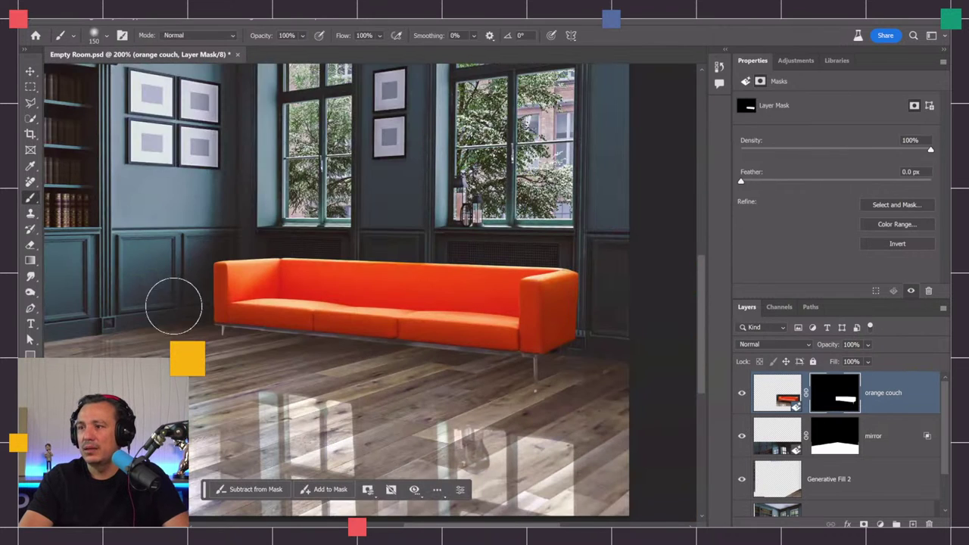
{"action": "mouse_move", "coordinate": [239, 349]}
{"action": "left_mouse_down"}
{"action": "mouse_move", "coordinate": [368, 363]}
{"action": "mouse_move", "coordinate": [228, 357]}
{"action": "mouse_move", "coordinate": [298, 379]}
{"action": "mouse_move", "coordinate": [402, 392]}
{"action": "mouse_move", "coordinate": [393, 390]}
{"action": "mouse_move", "coordinate": [460, 385]}
{"action": "mouse_move", "coordinate": [417, 378]}
{"action": "mouse_move", "coordinate": [510, 378]}
{"action": "mouse_move", "coordinate": [496, 376]}
{"action": "mouse_move", "coordinate": [545, 367]}
{"action": "mouse_move", "coordinate": [542, 378]}
{"action": "mouse_move", "coordinate": [563, 365]}
{"action": "mouse_move", "coordinate": [535, 372]}
{"action": "left_mouse_up"}
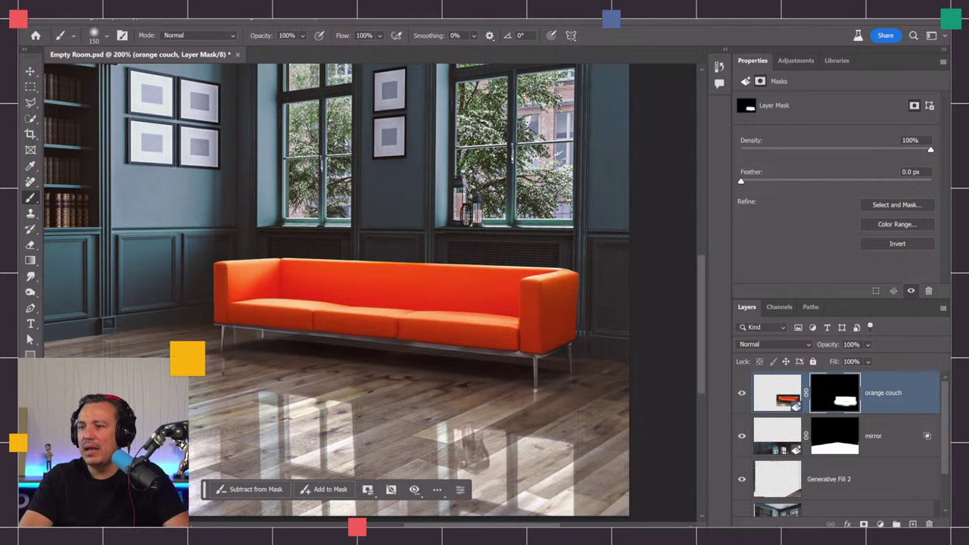
{"action": "key", "text": "z"}
{"action": "left_click", "coordinate": [528, 410], "text": "alt"}
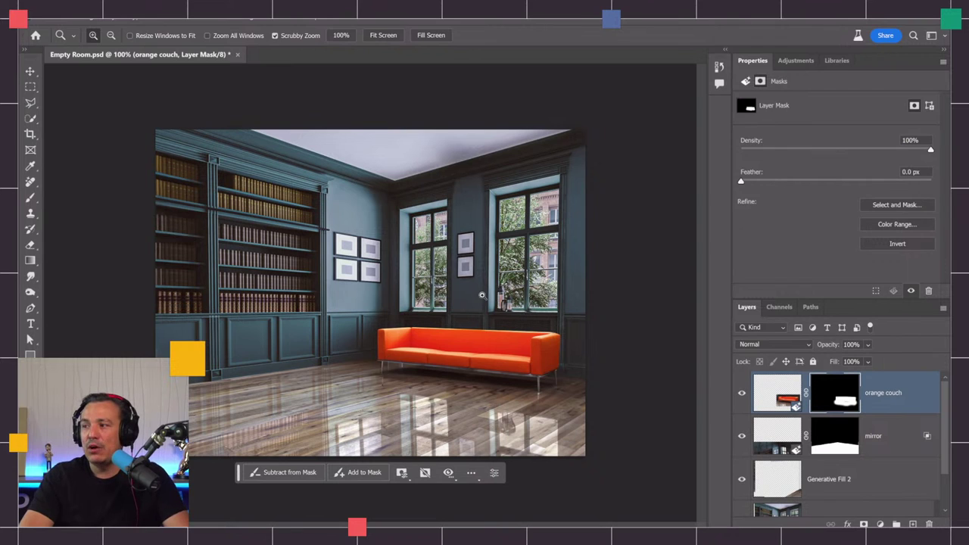
- Lasso the floor under the couch and run Generative Fill with no prompt
{"action": "key", "text": "l"}
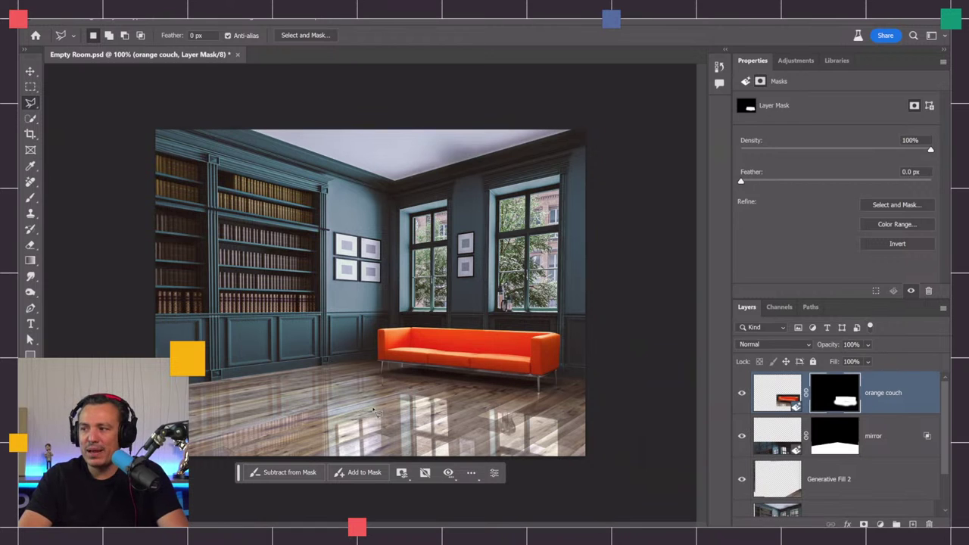
{"action": "left_click", "coordinate": [367, 367]}
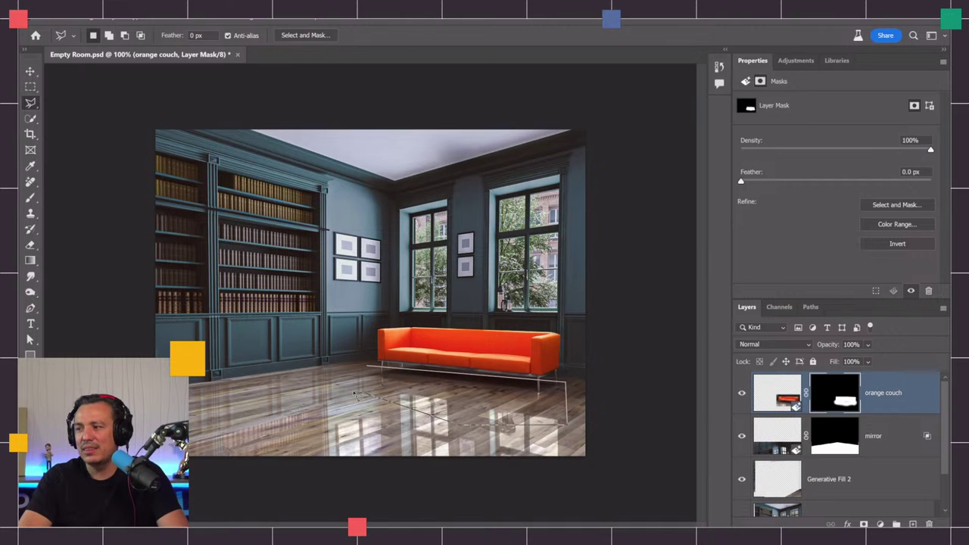
{"action": "left_click", "coordinate": [343, 371]}
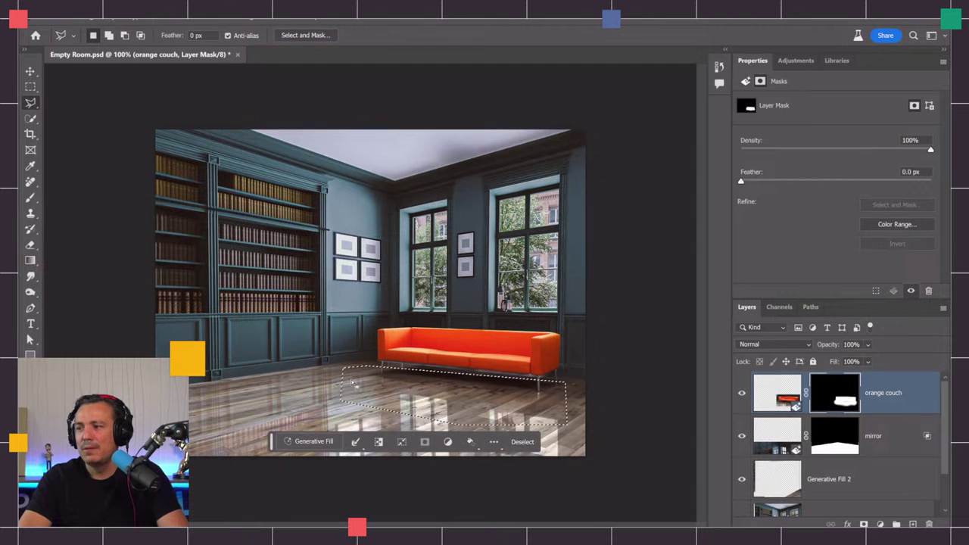
{"action": "left_click", "coordinate": [301, 440]}
{"action": "left_click", "coordinate": [470, 442]}
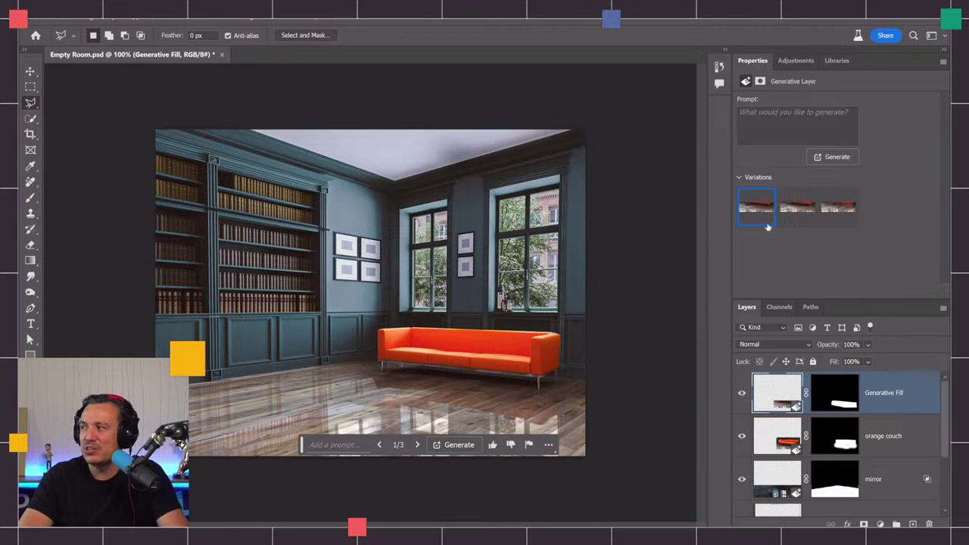
- Compare the three fill variations, keep variation 1, and select the fill layer's mask
{"action": "left_click", "coordinate": [796, 210]}
{"action": "left_click", "coordinate": [836, 210]}
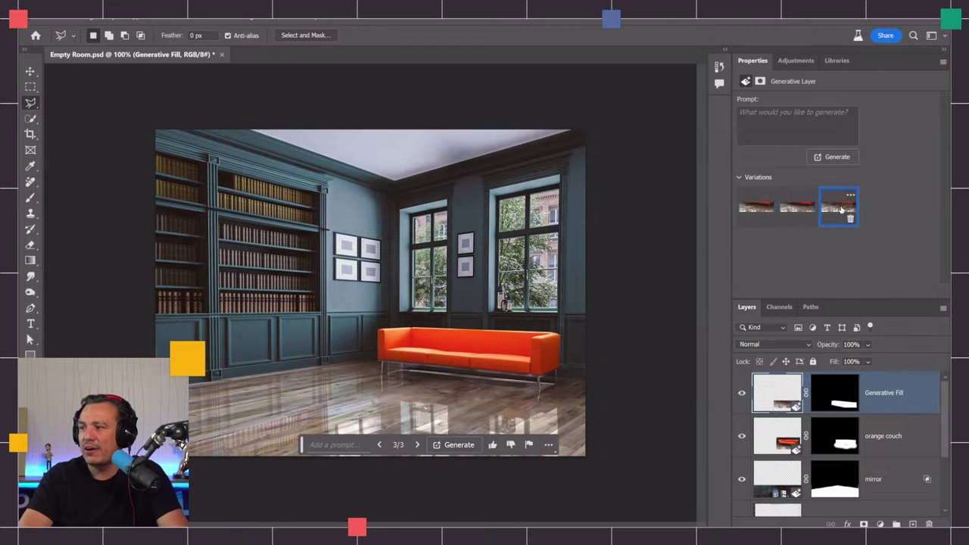
{"action": "left_click", "coordinate": [753, 210]}
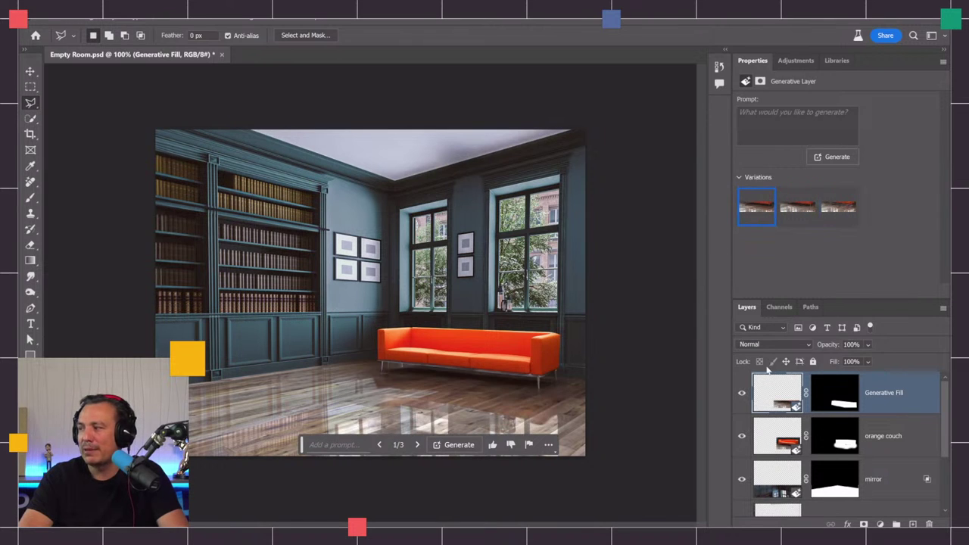
{"action": "left_click", "coordinate": [824, 397]}
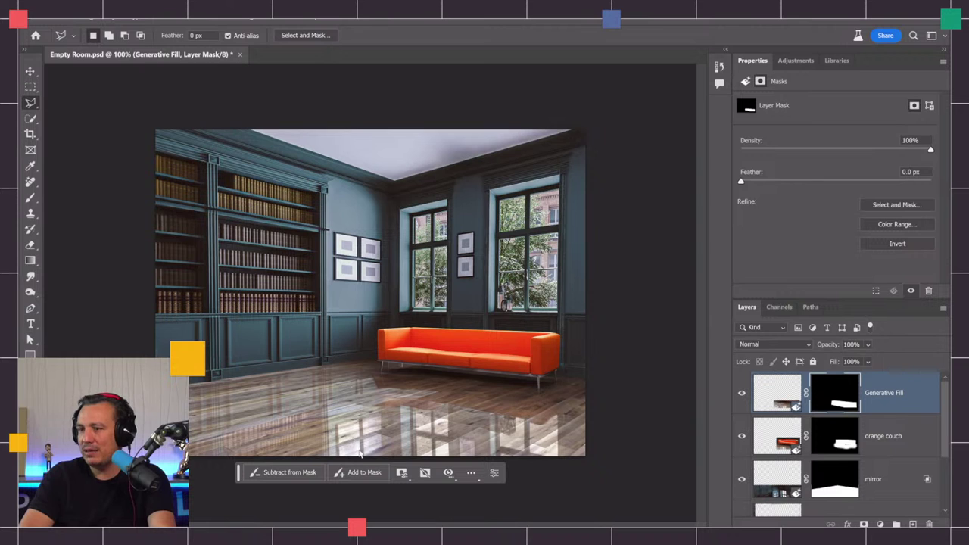
- Fill the Generative Fill mask black and paint back a thin shadow strip under the sofa
{"action": "key", "text": "ctrl+BackSpace"}
{"action": "left_click", "coordinate": [31, 198]}
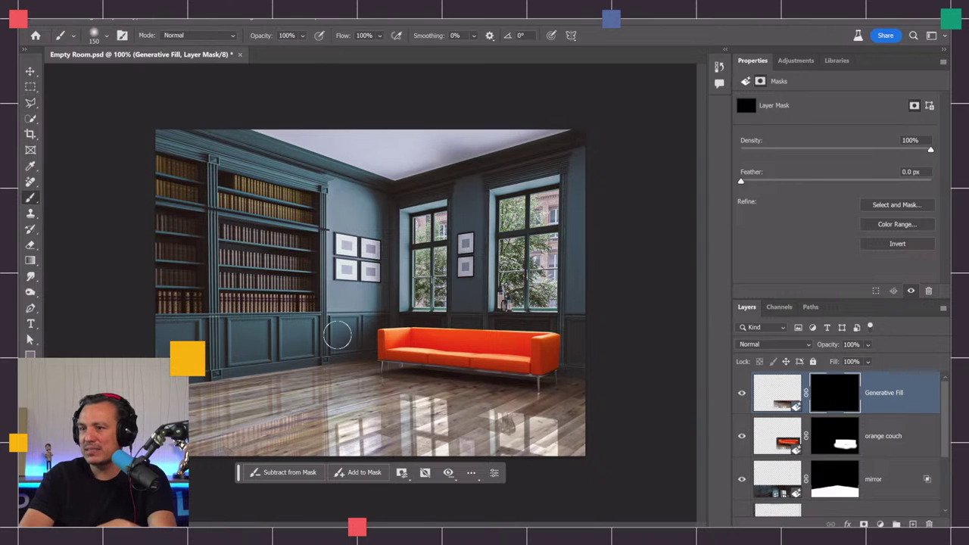
{"action": "left_click", "coordinate": [399, 381]}
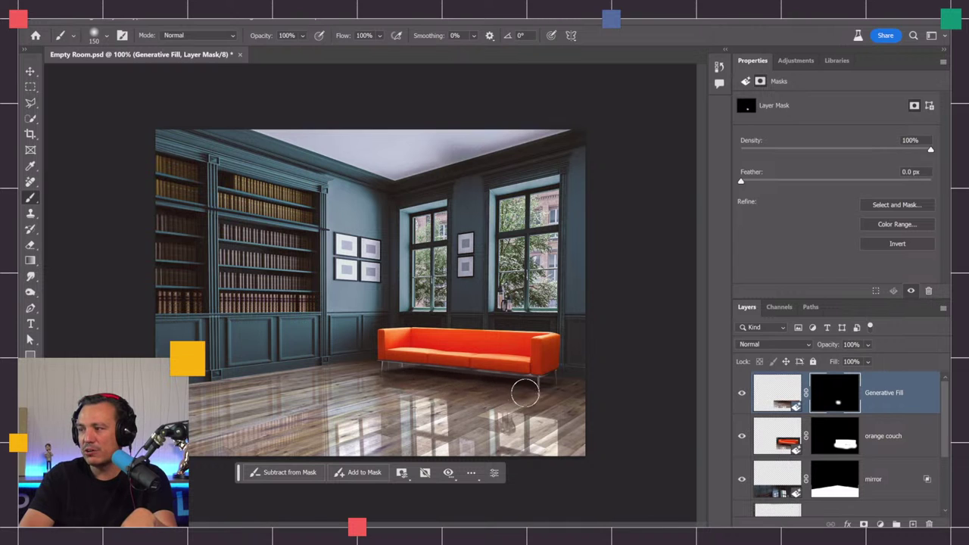
{"action": "left_click_drag", "start_coordinate": [528, 393], "coordinate": [550, 391]}
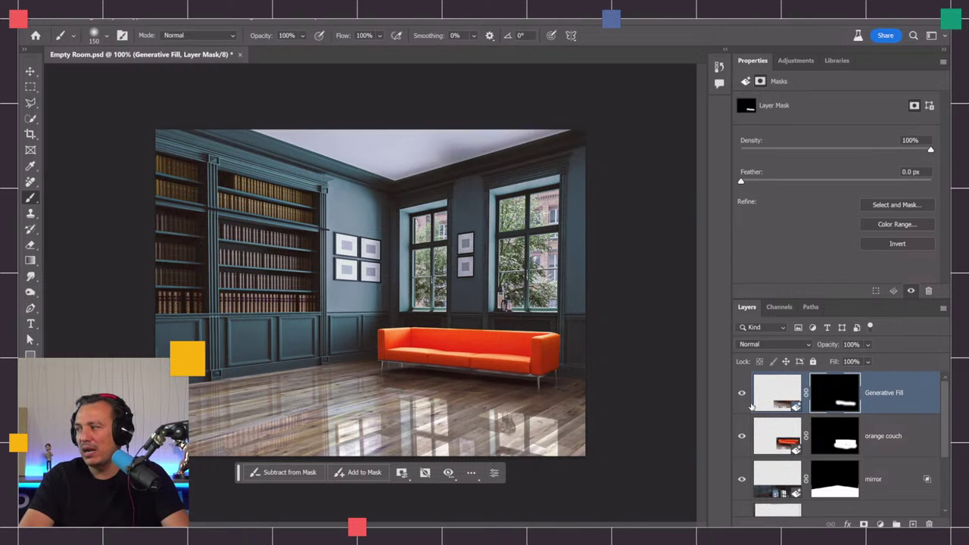
- Toggle the Generative Fill layer to compare, then drag it to the Layers trash
{"action": "left_click", "coordinate": [742, 392]}
{"action": "left_click", "coordinate": [742, 393]}
{"action": "left_click_drag", "start_coordinate": [768, 405], "coordinate": [929, 524]}
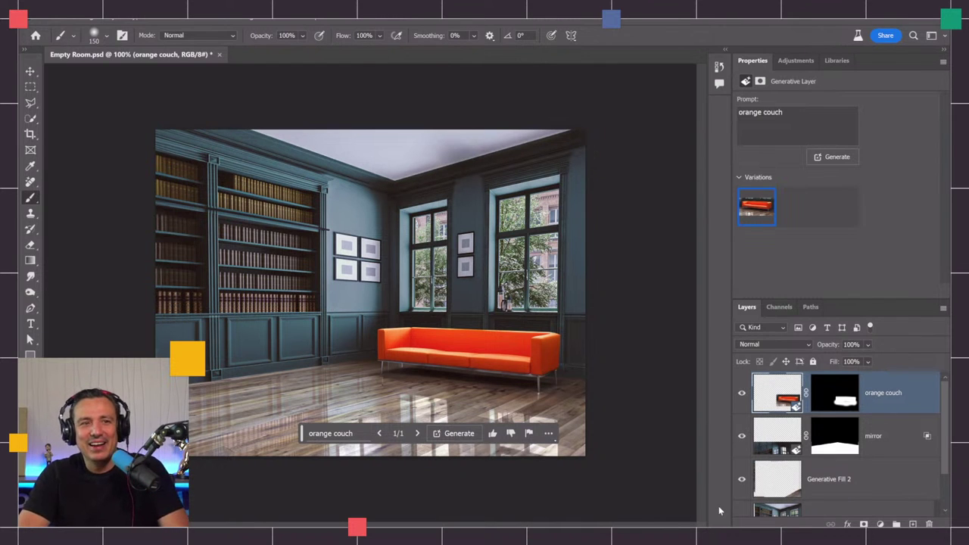
- Draw a rectangular selection on the foreground floor and generate 'wooden table' with Generative Fill
{"action": "mouse_move", "coordinate": [700, 528]}
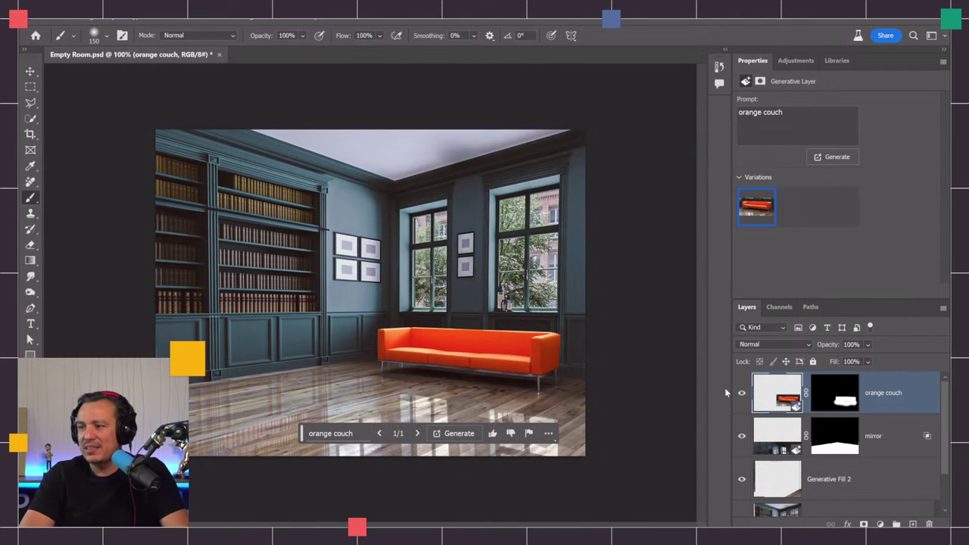
{"action": "left_click", "coordinate": [30, 87]}
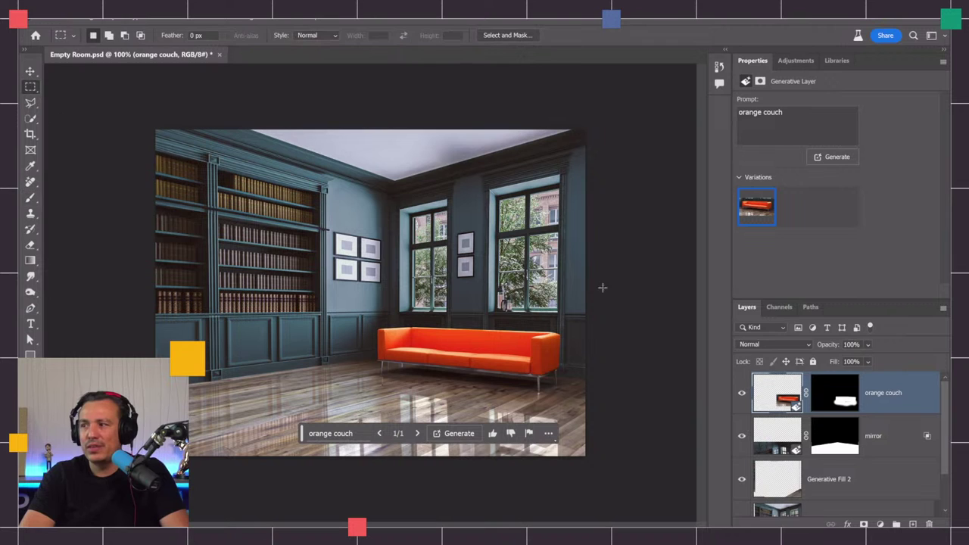
{"action": "scroll", "coordinate": [822, 455], "scroll_direction": "down", "scroll_amount": 1}
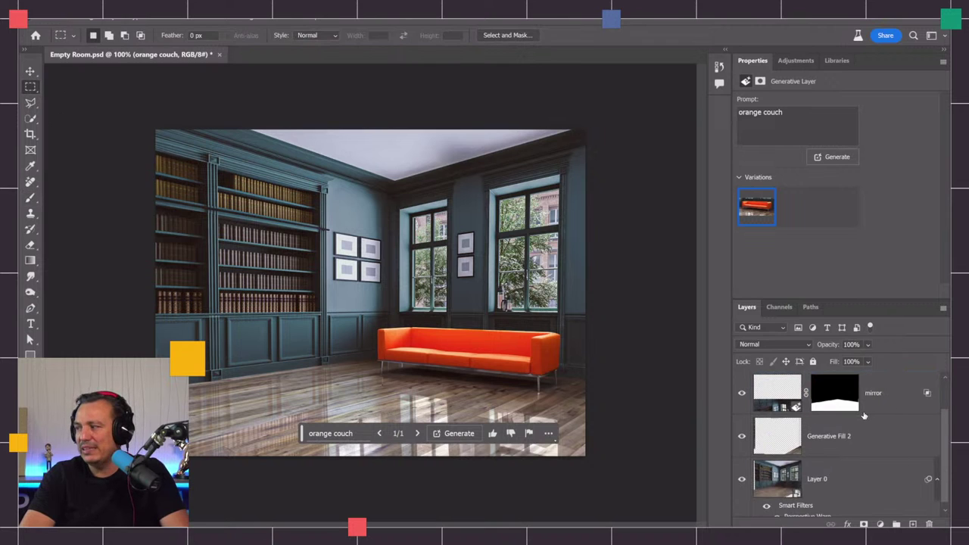
{"action": "scroll", "coordinate": [878, 418], "scroll_direction": "up", "scroll_amount": 1}
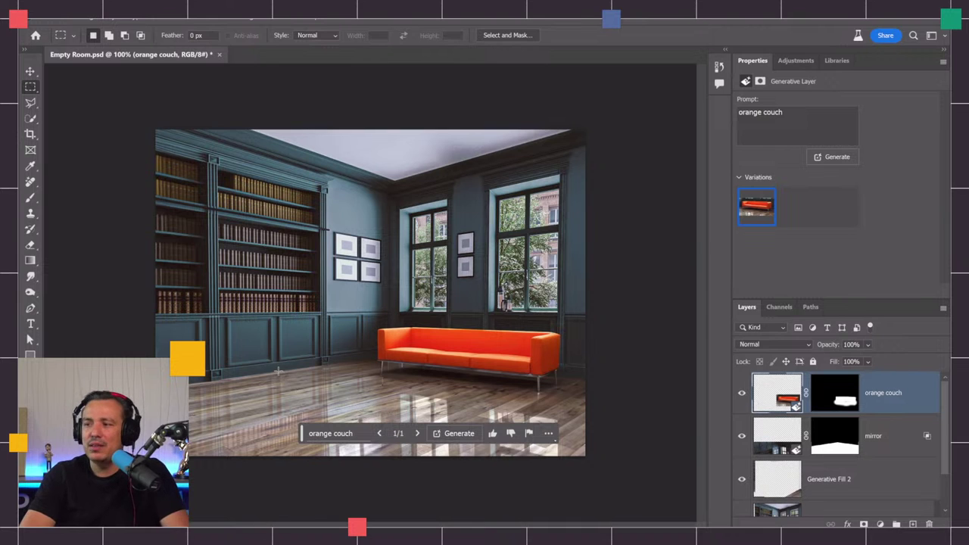
{"action": "left_click_drag", "start_coordinate": [279, 373], "coordinate": [425, 456]}
{"action": "left_click_drag", "start_coordinate": [248, 383], "coordinate": [458, 456]}
{"action": "left_click", "coordinate": [263, 473]}
{"action": "type", "text": "wooden table"}
{"action": "key", "text": "Return"}
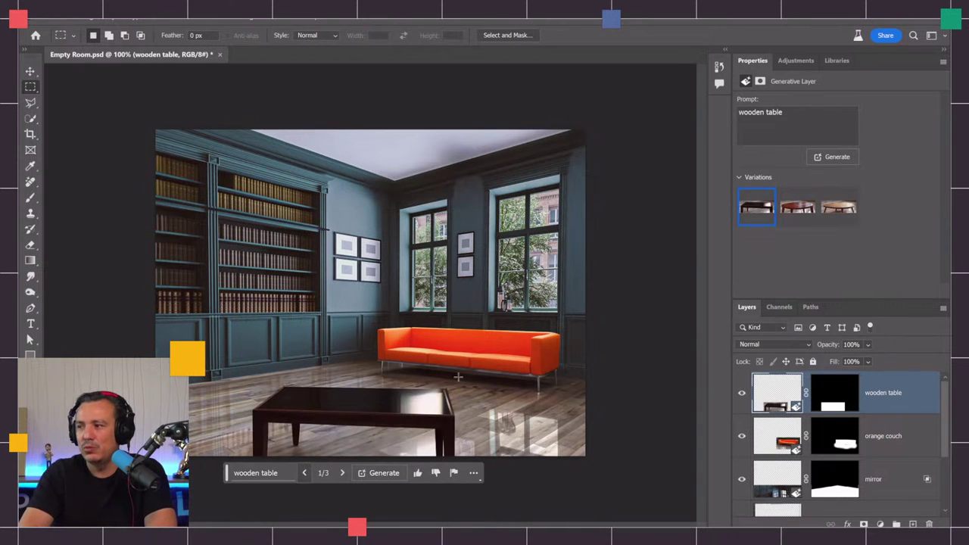
- Compare the generated variations and keep variation 2, the round dark wooden table
{"action": "left_click", "coordinate": [804, 216]}
{"action": "left_click", "coordinate": [838, 206]}
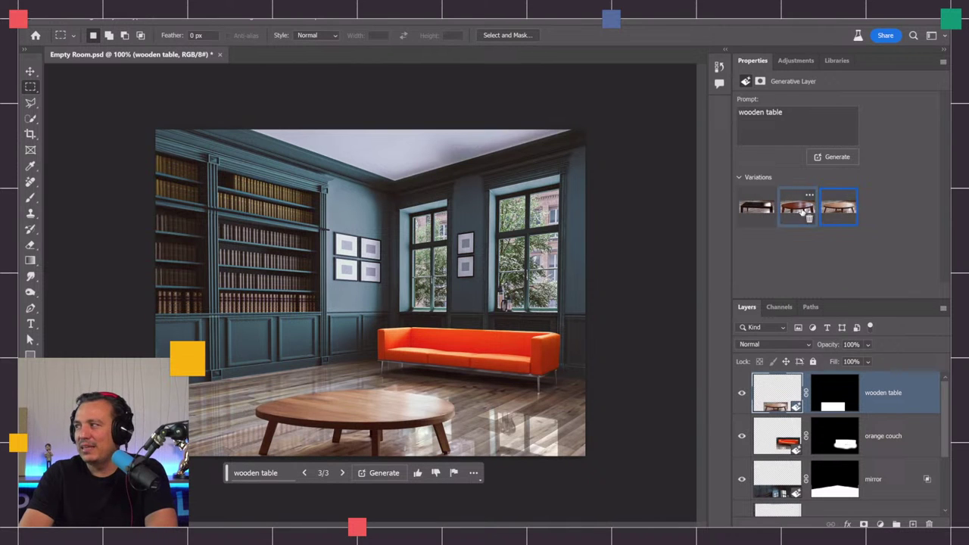
{"action": "left_click", "coordinate": [803, 212]}
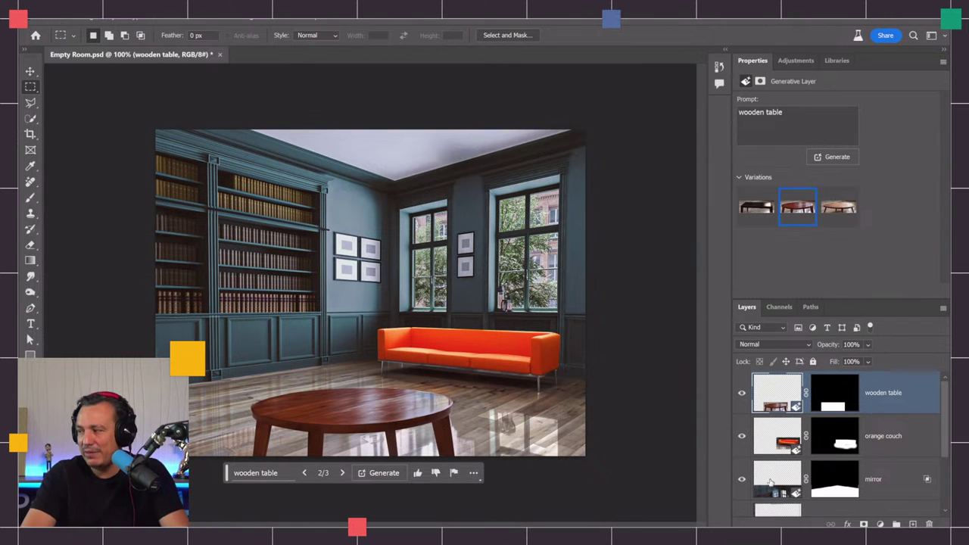
- Duplicate the mirror reflection layer with an Alt-drag, creating 'mirror copy'
{"action": "scroll", "coordinate": [773, 450], "scroll_direction": "down", "scroll_amount": 1}
{"action": "left_click", "coordinate": [778, 454]}
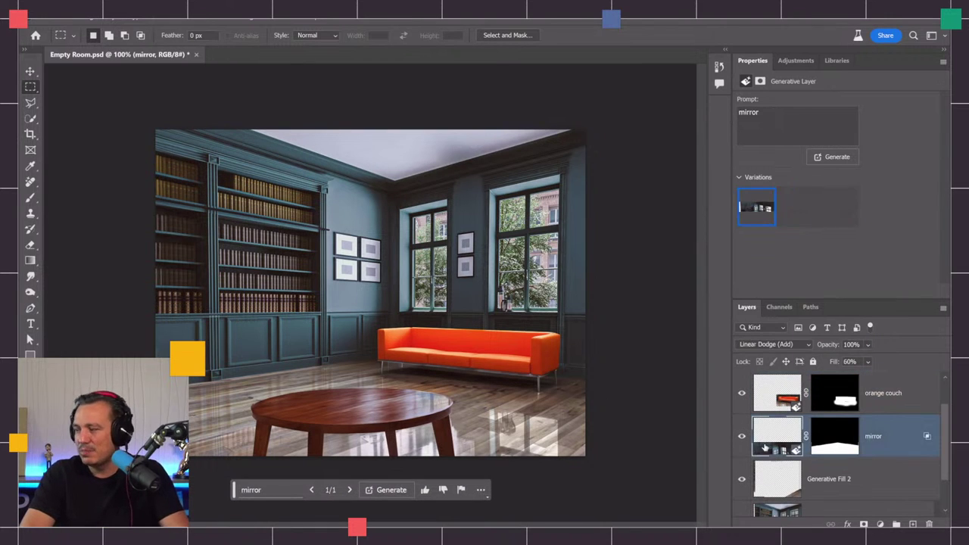
{"action": "left_click_drag", "start_coordinate": [765, 449], "coordinate": [777, 394]}
{"action": "key", "text": "ctrl+z"}
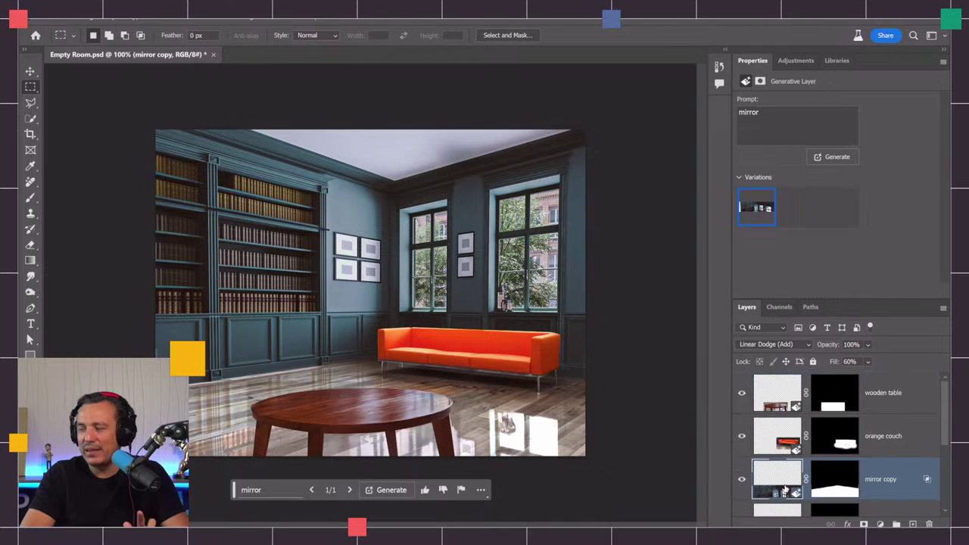
{"action": "scroll", "coordinate": [787, 492], "scroll_direction": "down", "scroll_amount": 1}
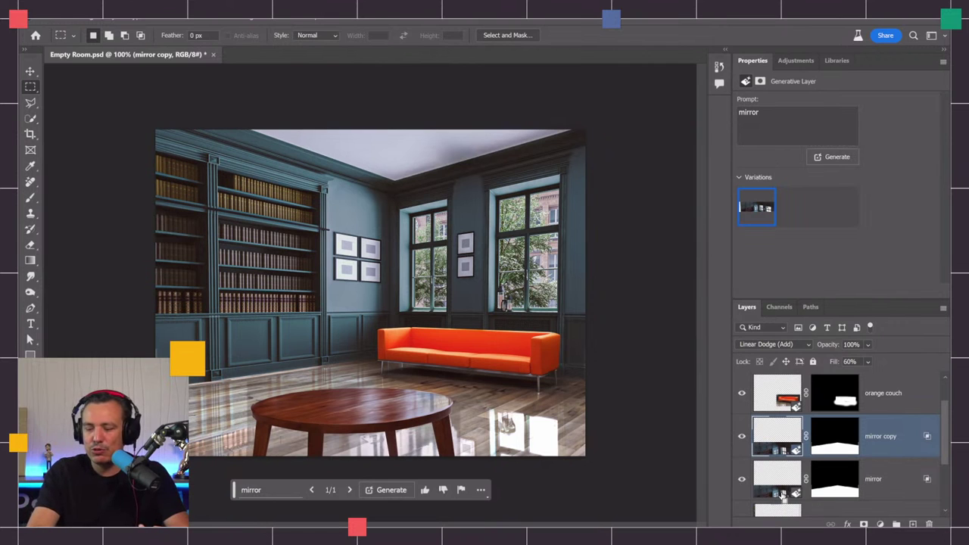
- Reorder the mirror copy layer through the stack, finally placing it at the very top
{"action": "key", "text": "ctrl+shift+bracketright"}
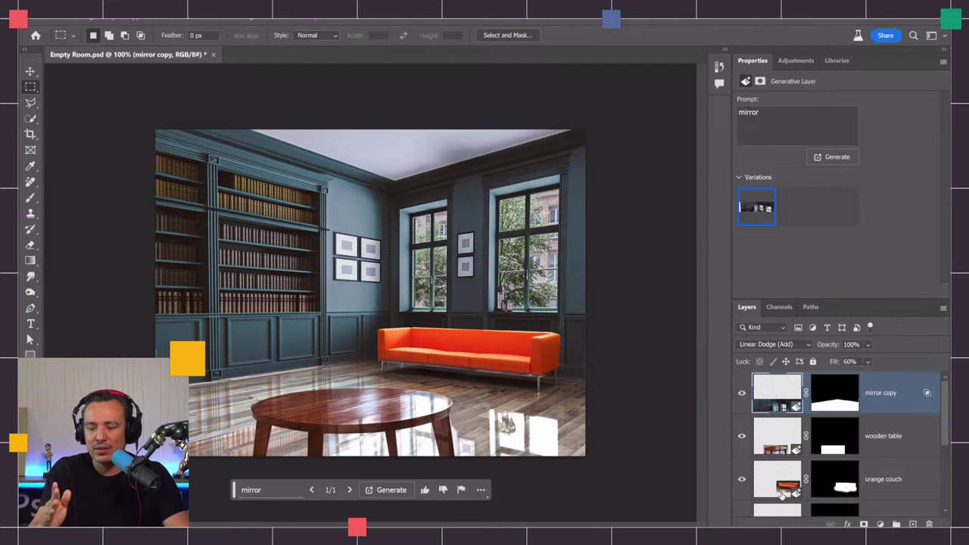
{"action": "key", "text": "ctrl+bracketleft"}
{"action": "key", "text": "ctrl+bracketleft"}
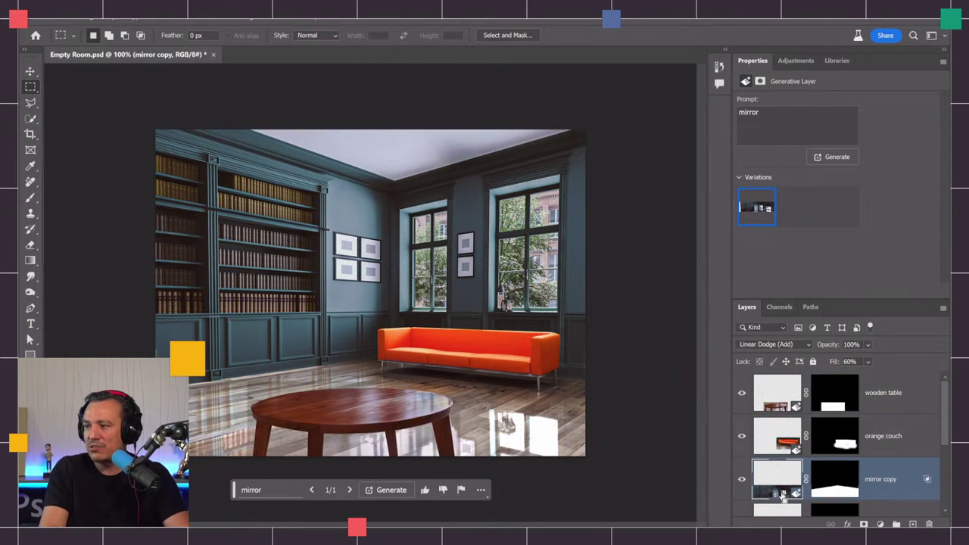
{"action": "scroll", "coordinate": [783, 493], "scroll_direction": "down", "scroll_amount": 1}
{"action": "key", "text": "ctrl+bracketleft"}
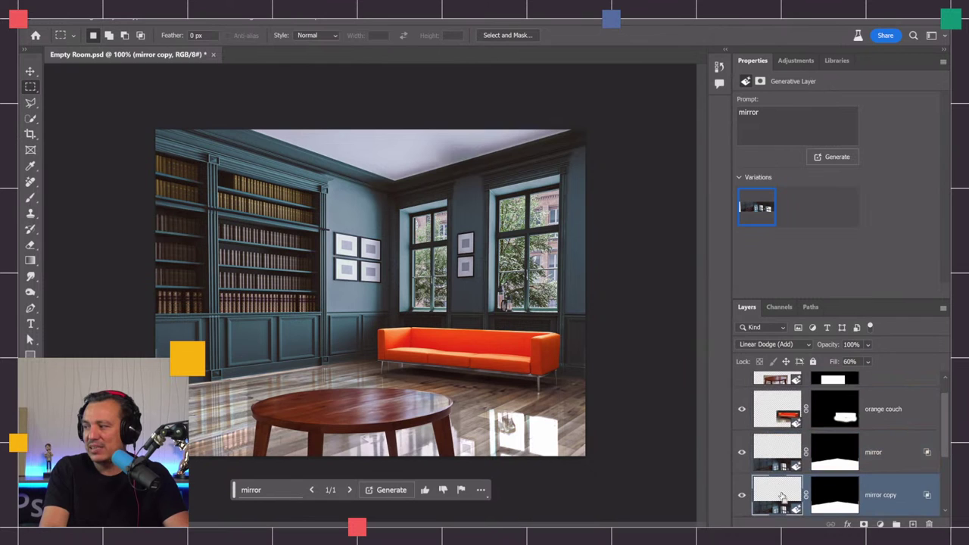
{"action": "key", "text": "ctrl+bracketright"}
{"action": "key", "text": "ctrl+bracketright"}
{"action": "key", "text": "ctrl+bracketright"}
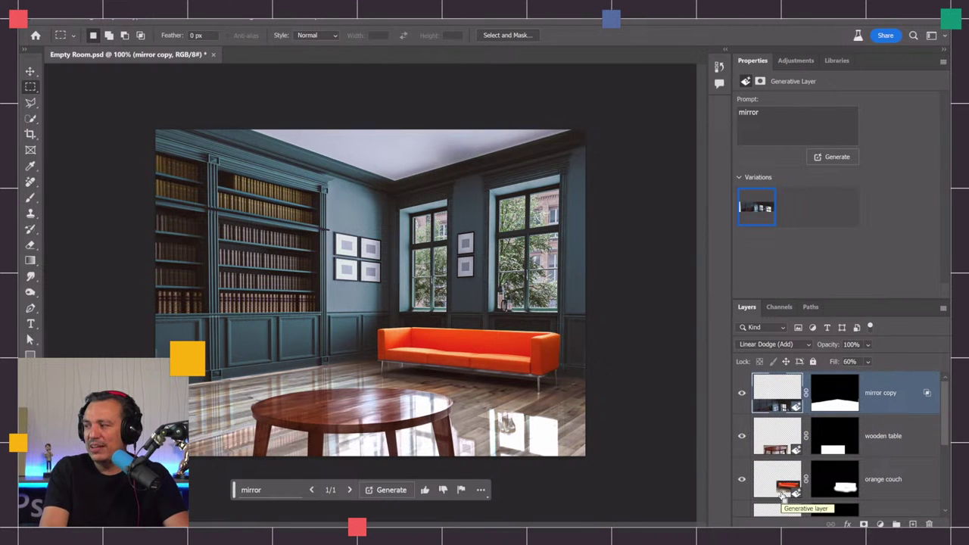
{"action": "key", "text": "ctrl+bracketleft"}
{"action": "key", "text": "ctrl+bracketleft"}
{"action": "key", "text": "ctrl+bracketleft"}
{"action": "key", "text": "ctrl+bracketright"}
{"action": "key", "text": "ctrl+bracketright"}
{"action": "key", "text": "ctrl+bracketright"}
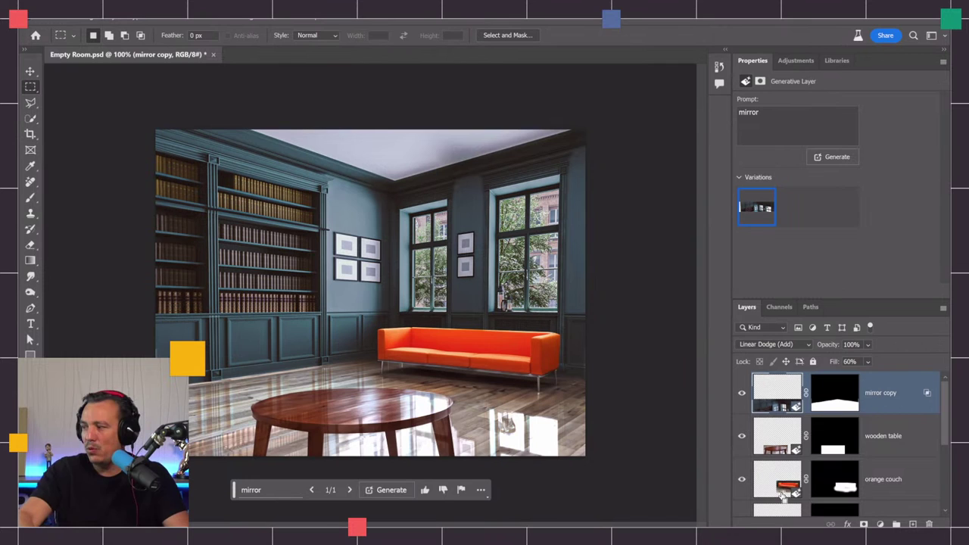
{"action": "key", "text": "ctrl+shift+bracketleft"}
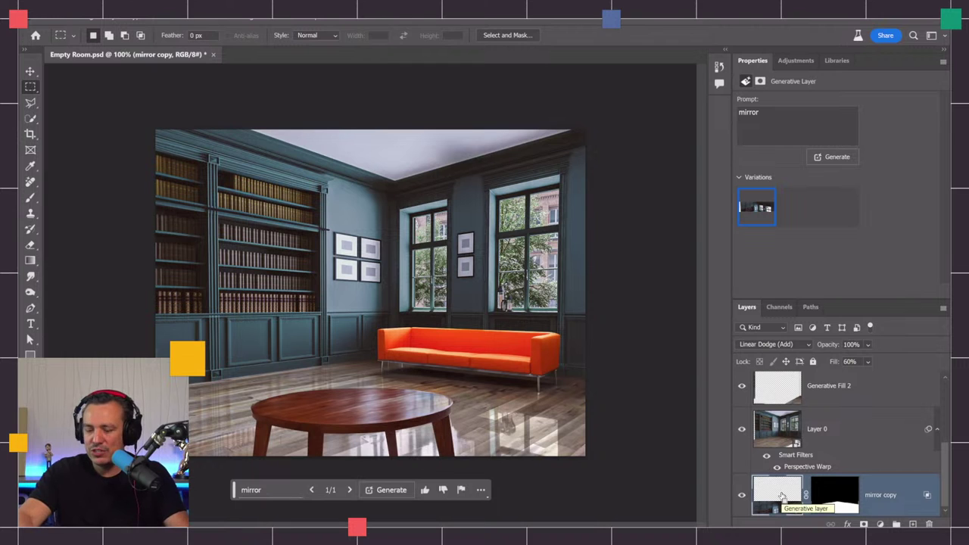
{"action": "key", "text": "ctrl+shift+bracketright"}
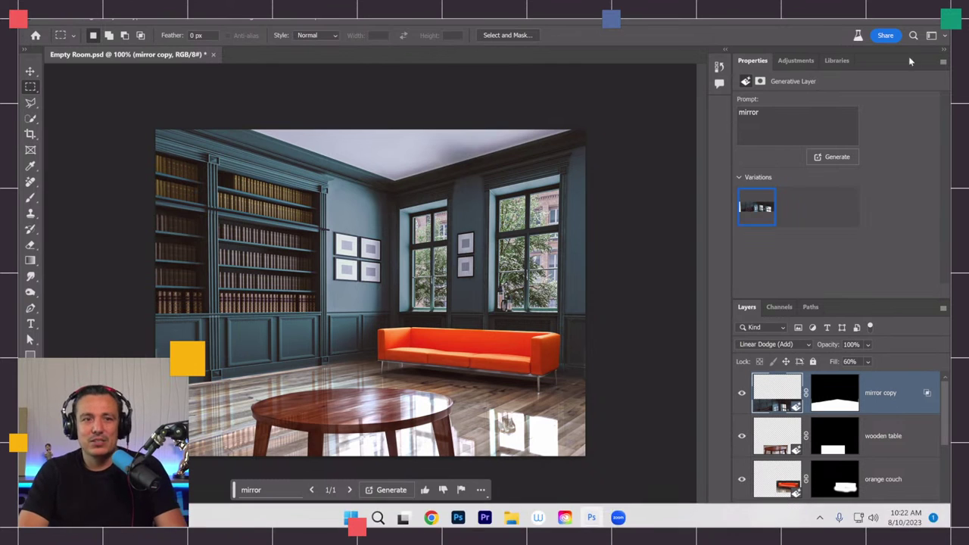
- Toggle the mirror copy reflection's visibility on and off to compare its effect
{"action": "left_click", "coordinate": [742, 394]}
{"action": "left_click", "coordinate": [742, 394]}
{"action": "left_click", "coordinate": [743, 394]}
{"action": "left_click", "coordinate": [742, 394]}
{"action": "left_click", "coordinate": [743, 394]}
{"action": "left_click", "coordinate": [742, 394]}
{"action": "left_click", "coordinate": [742, 394]}
{"action": "left_click", "coordinate": [742, 394]}
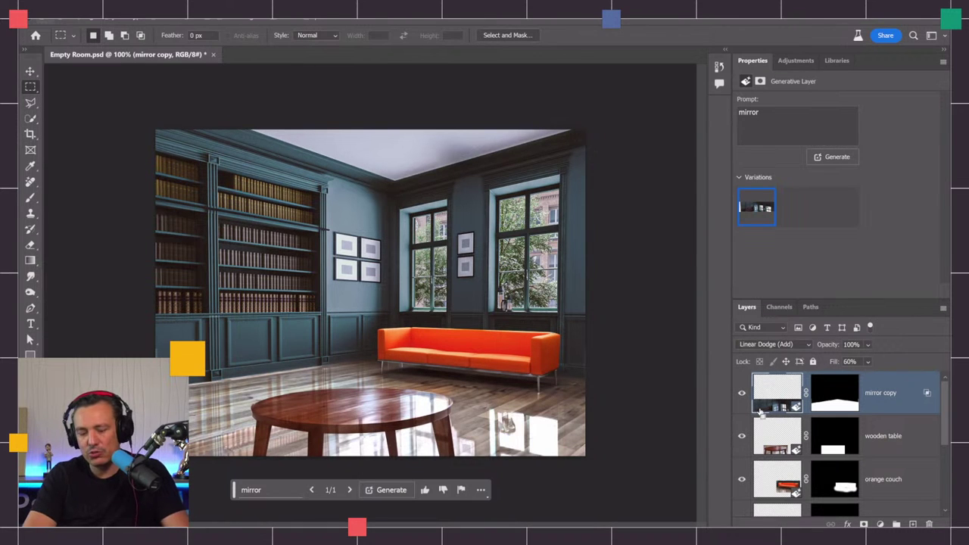
- Clip the mirror copy to the wooden table layer, then toggle the table to check
{"action": "left_click", "coordinate": [760, 411], "text": "alt"}
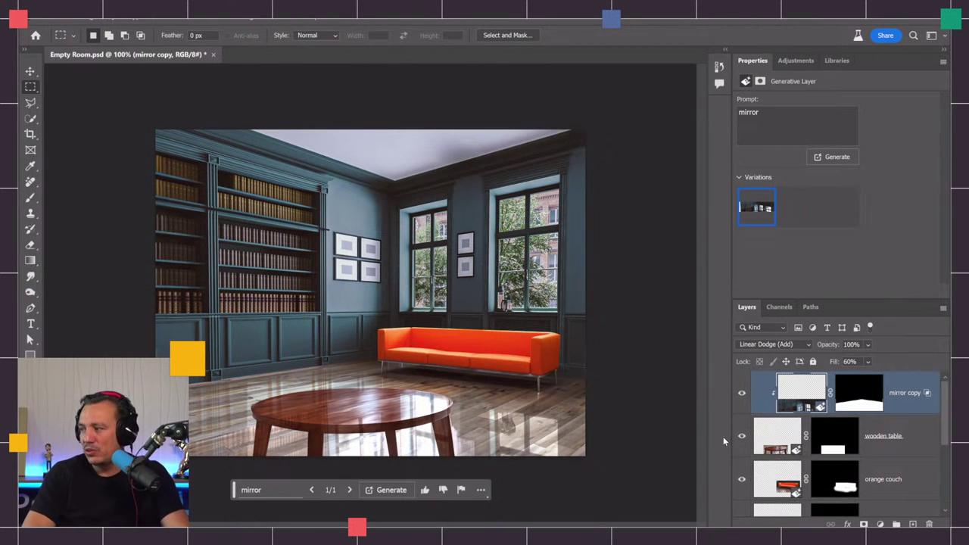
{"action": "left_click", "coordinate": [742, 436]}
{"action": "left_click", "coordinate": [742, 436]}
{"action": "left_click", "coordinate": [741, 435]}
{"action": "left_click", "coordinate": [741, 436]}
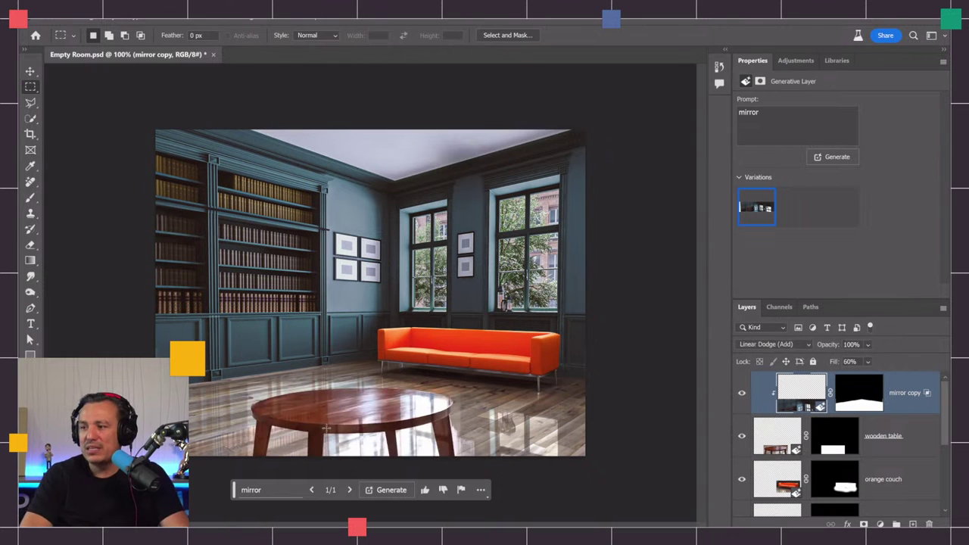
- Target the wooden table layer's image and select the table with Select > Subject
{"action": "left_click", "coordinate": [828, 448], "text": "alt"}
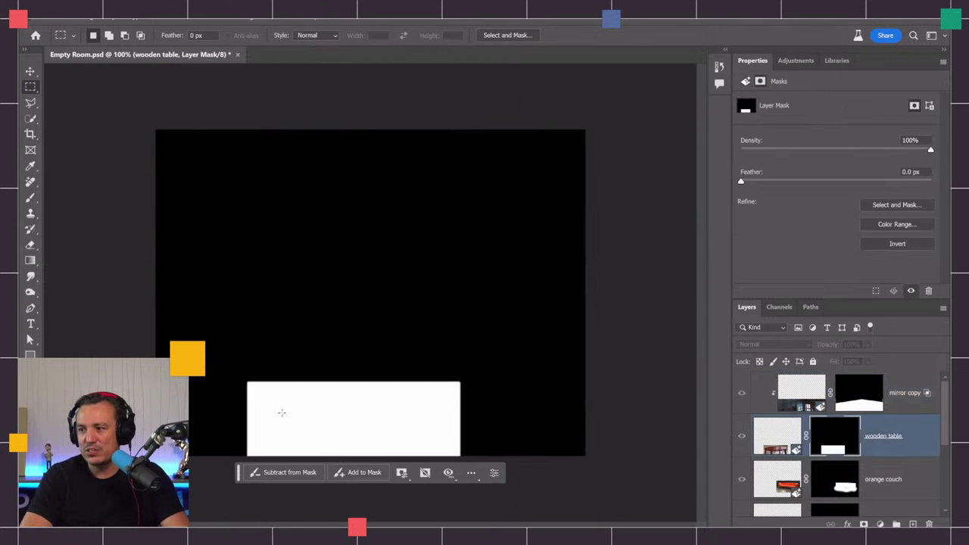
{"action": "left_click", "coordinate": [824, 441], "text": "alt"}
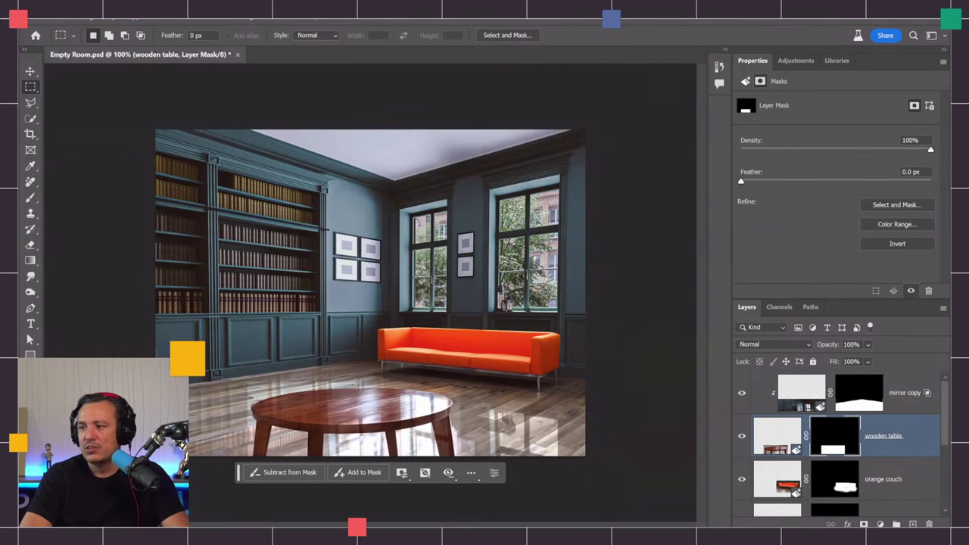
{"action": "left_click", "coordinate": [784, 445]}
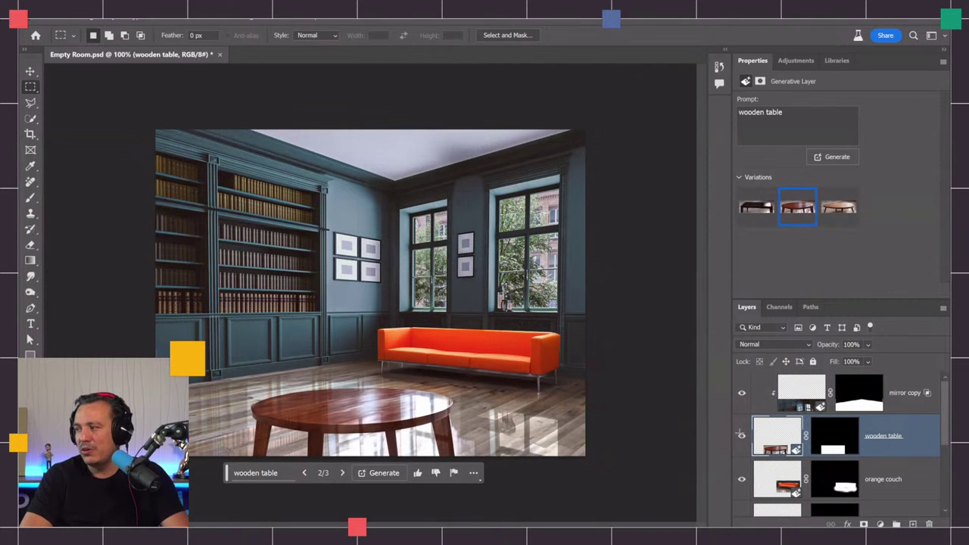
{"action": "left_click", "coordinate": [174, 20]}
{"action": "left_click", "coordinate": [172, 148]}
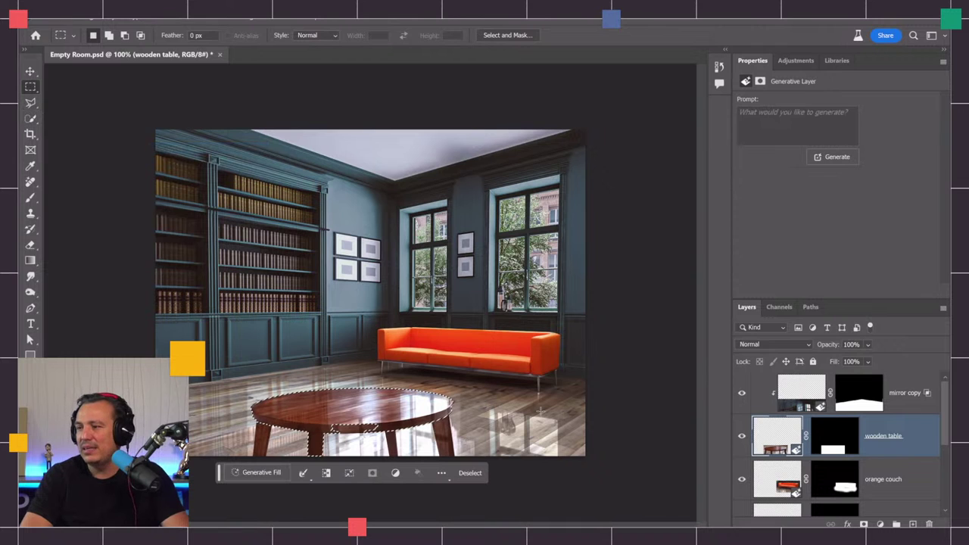
- Switch to the Quick Selection Tool in Subtract mode
{"action": "left_click", "coordinate": [30, 118]}
{"action": "left_click", "coordinate": [68, 133]}
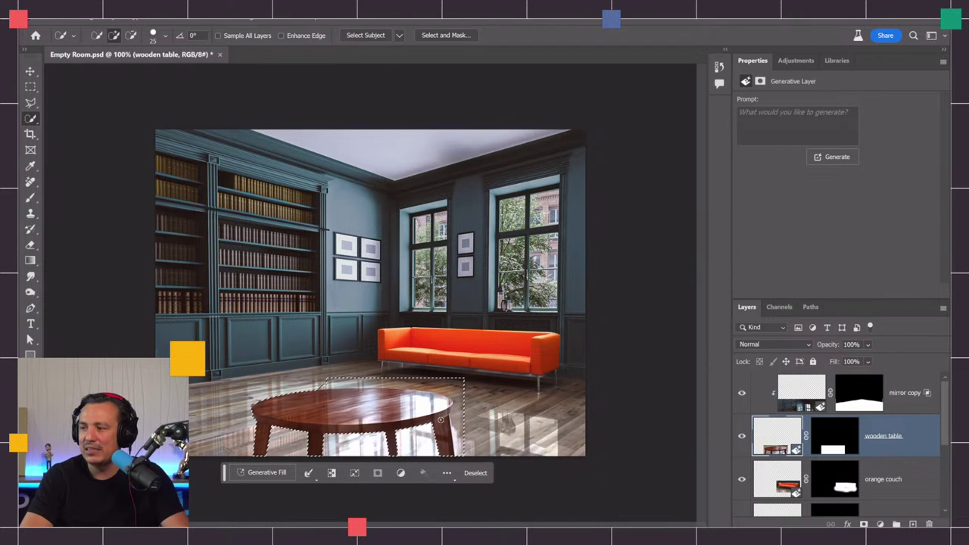
{"action": "key", "text": "alt"}
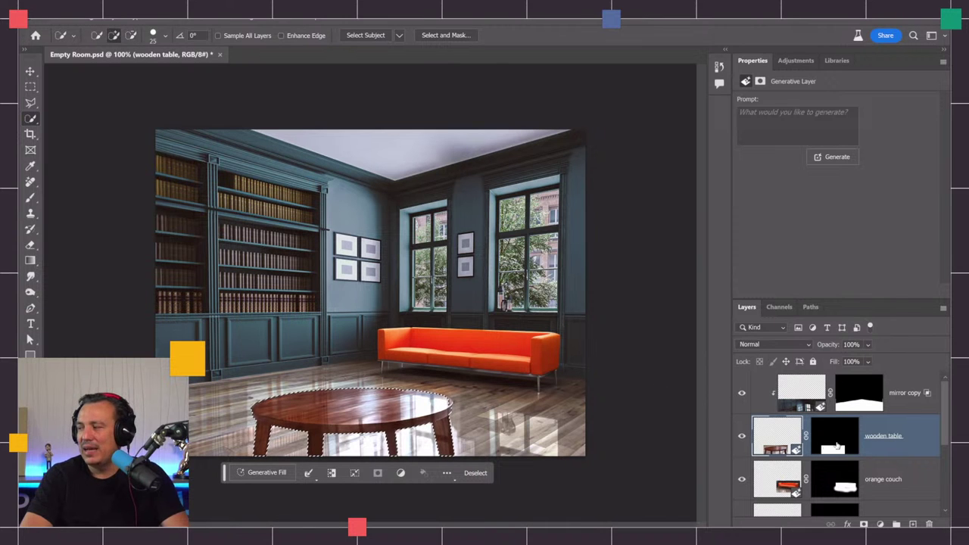
- Delete the wooden table's old layer mask and add a new mask from the table selection
{"action": "right_click", "coordinate": [814, 447]}
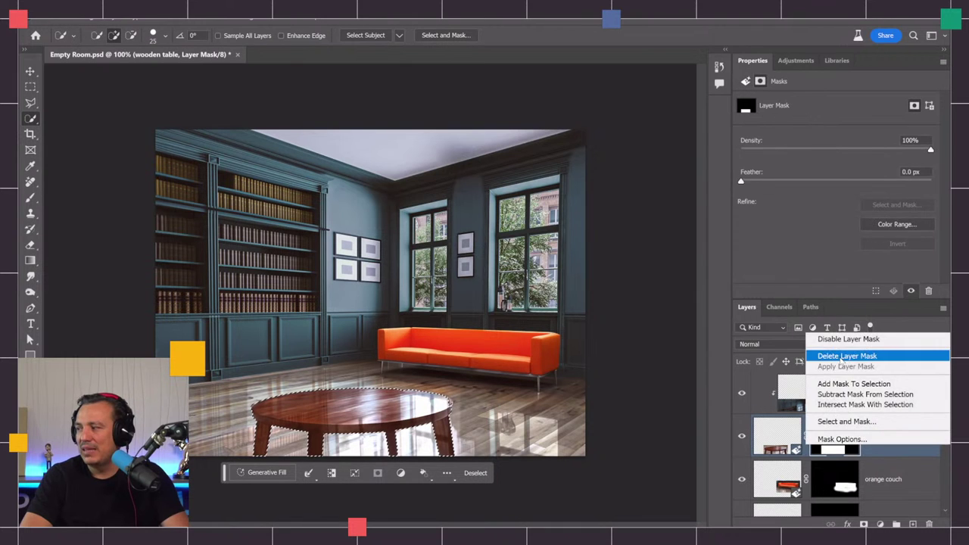
{"action": "left_click", "coordinate": [842, 356]}
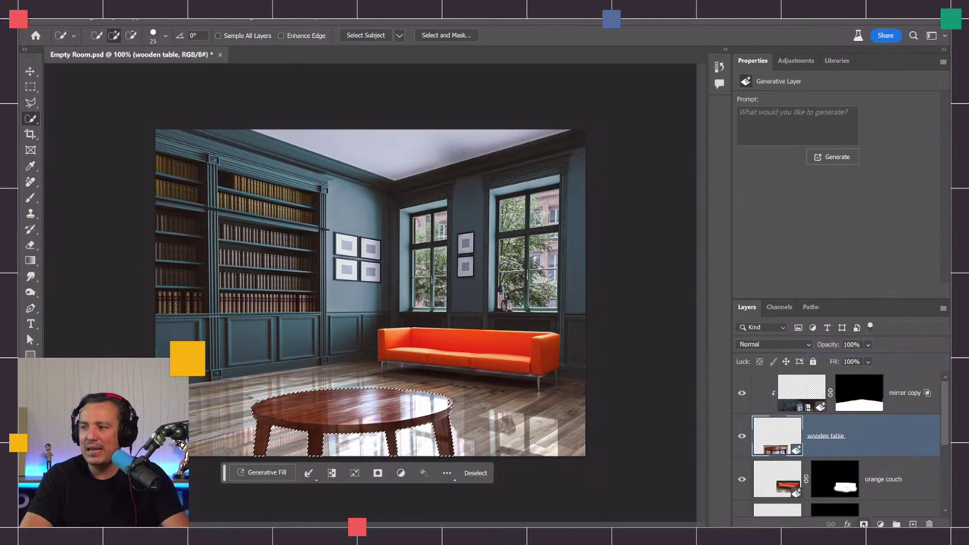
{"action": "left_click", "coordinate": [864, 523]}
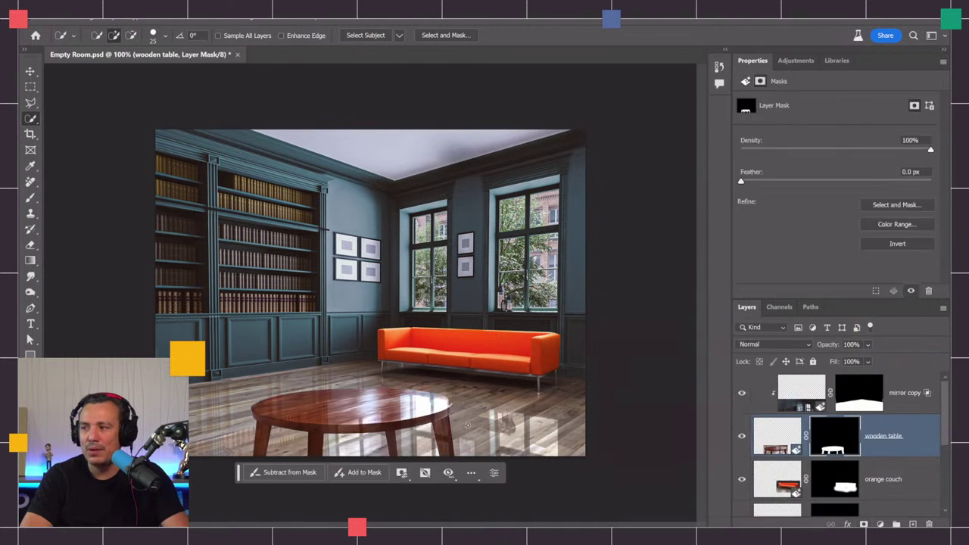
- Switch to the Brush tool at size 90 with a hard tip
{"action": "key", "text": "b"}
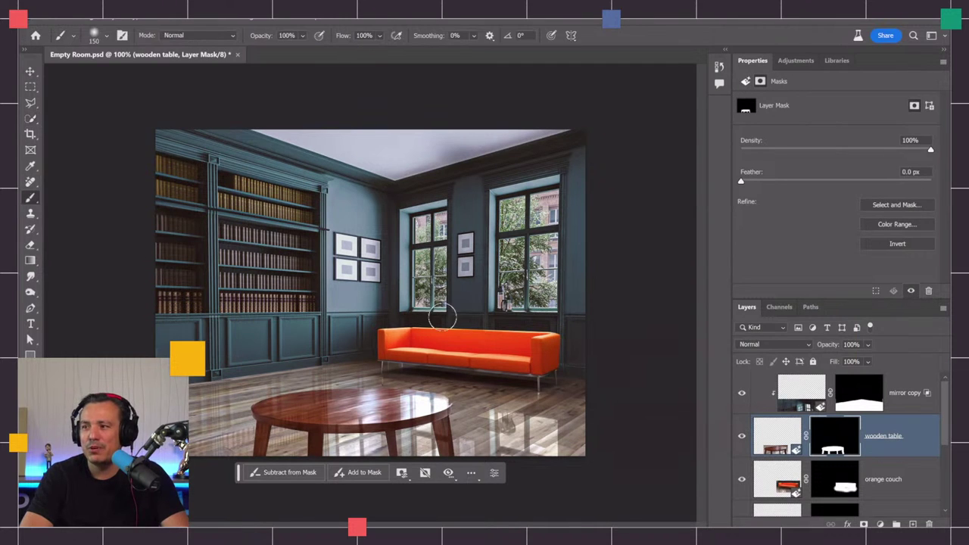
{"action": "key", "text": "bracketleft"}
{"action": "key", "text": "bracketleft"}
{"action": "key", "text": "bracketleft"}
{"action": "key", "text": "shift+bracketright"}
{"action": "key", "text": "shift+bracketright"}
{"action": "key", "text": "shift+bracketright"}
{"action": "key", "text": "shift+bracketright"}
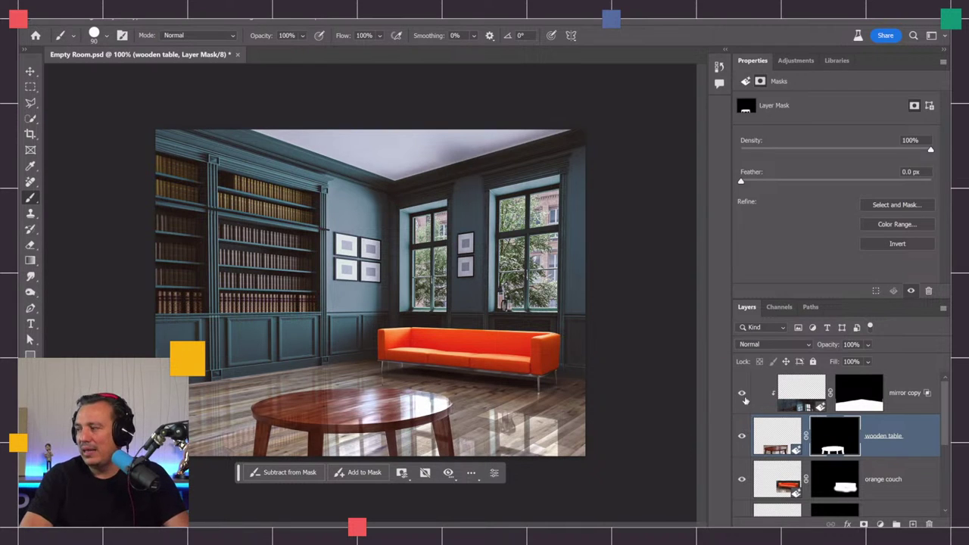
- Toggle the mirror copy, the wooden table layer and its mask to compare the result
{"action": "left_click", "coordinate": [742, 393]}
{"action": "left_click", "coordinate": [742, 436]}
{"action": "left_click", "coordinate": [743, 437]}
{"action": "left_click", "coordinate": [743, 438]}
{"action": "left_click", "coordinate": [742, 438]}
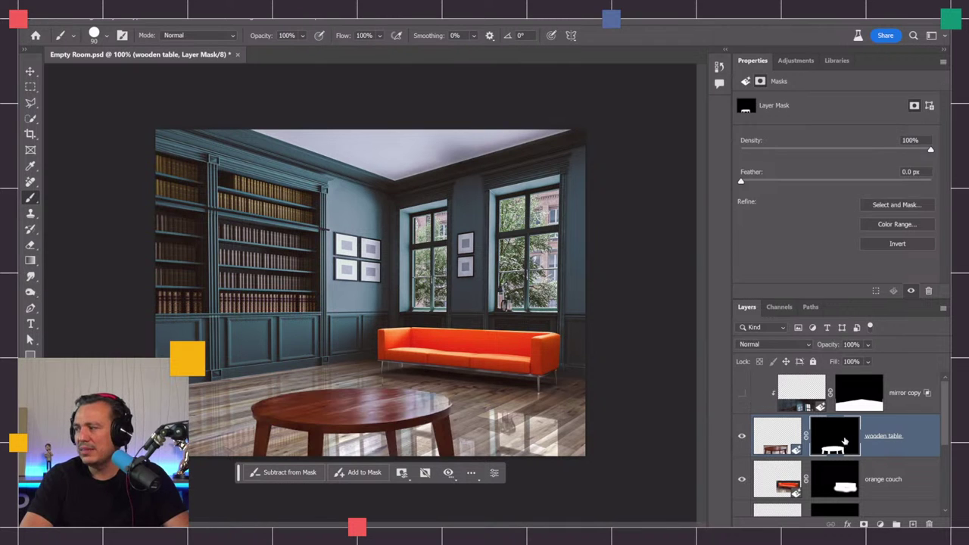
{"action": "left_click", "coordinate": [842, 441], "text": "shift"}
{"action": "left_click", "coordinate": [842, 442], "text": "shift"}
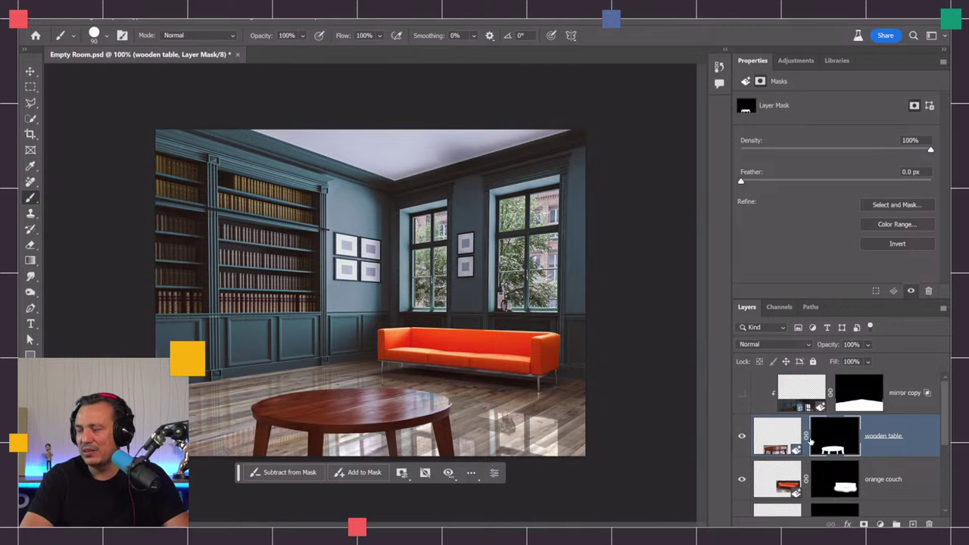
{"action": "left_click", "coordinate": [743, 395]}
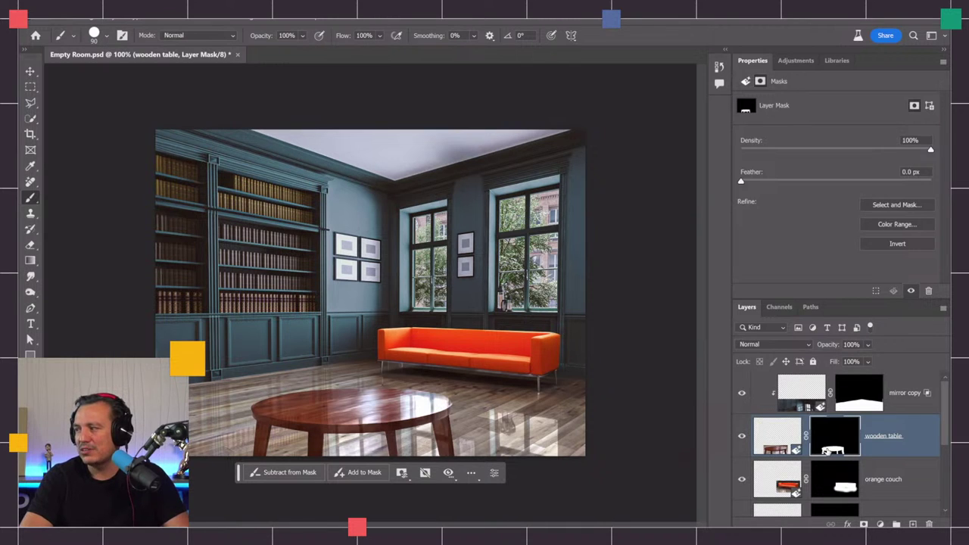
{"action": "left_click", "coordinate": [822, 445], "text": "shift"}
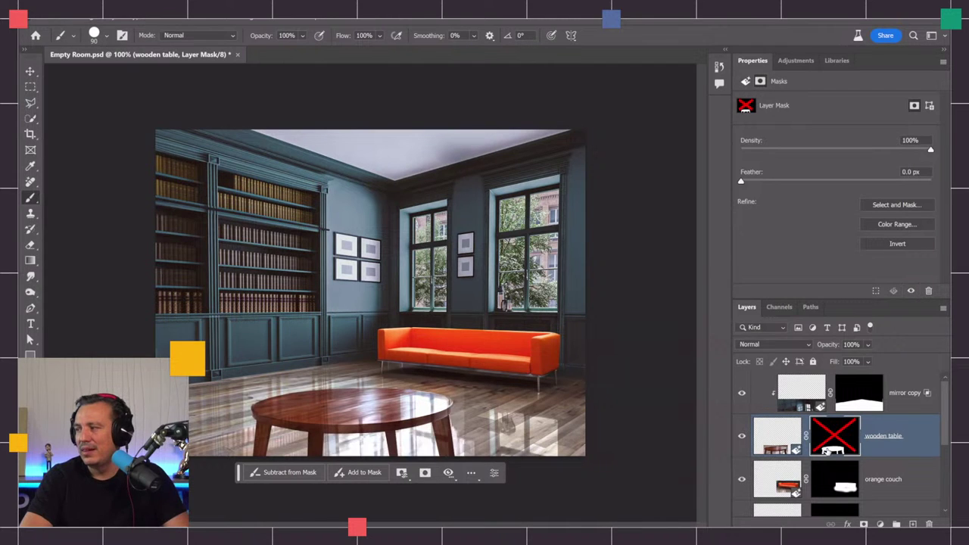
{"action": "left_click", "coordinate": [824, 447], "text": "shift"}
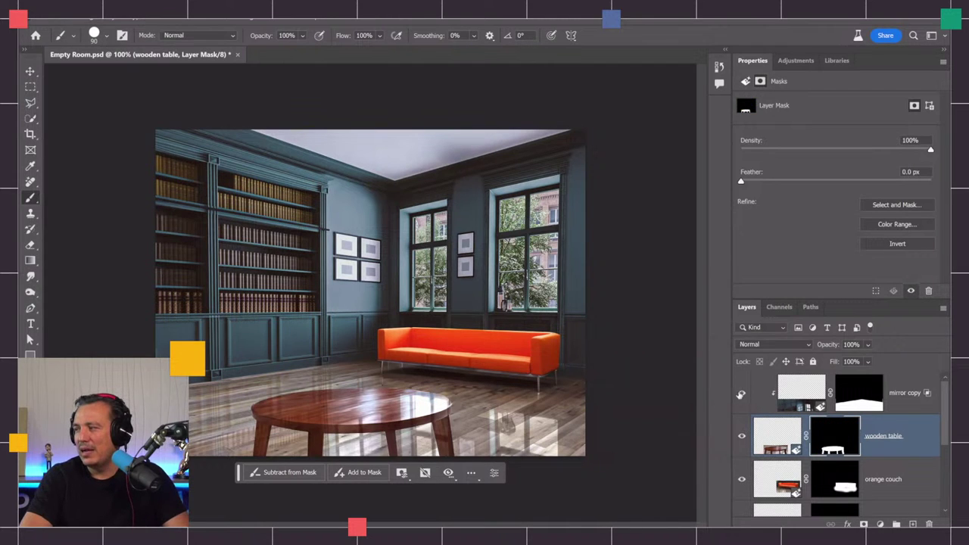
- Recheck by toggling the table mask and tabletop reflection, leaving both visible
{"action": "left_click", "coordinate": [741, 395]}
{"action": "left_click", "coordinate": [830, 446], "text": "shift"}
{"action": "left_click", "coordinate": [830, 445], "text": "shift"}
{"action": "left_click", "coordinate": [830, 447], "text": "shift"}
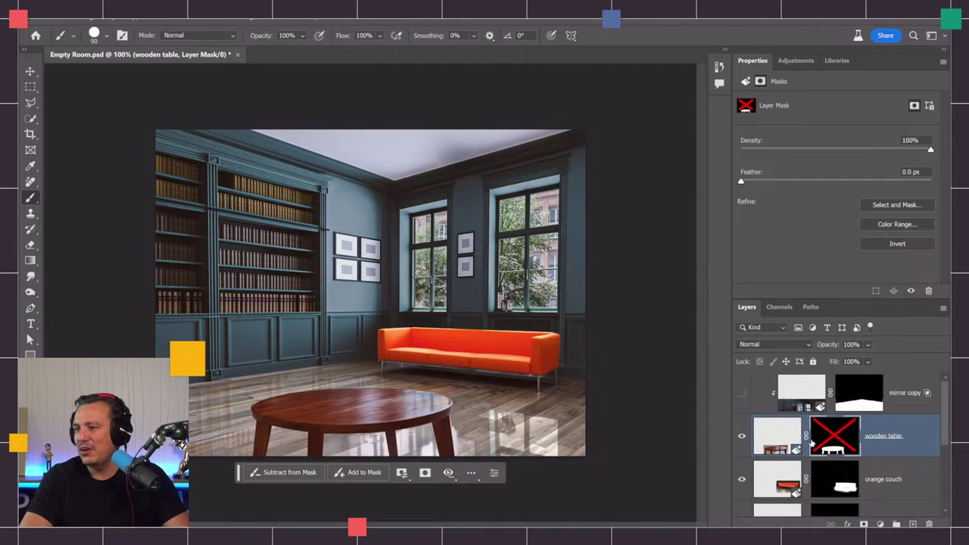
{"action": "left_click", "coordinate": [830, 447], "text": "shift"}
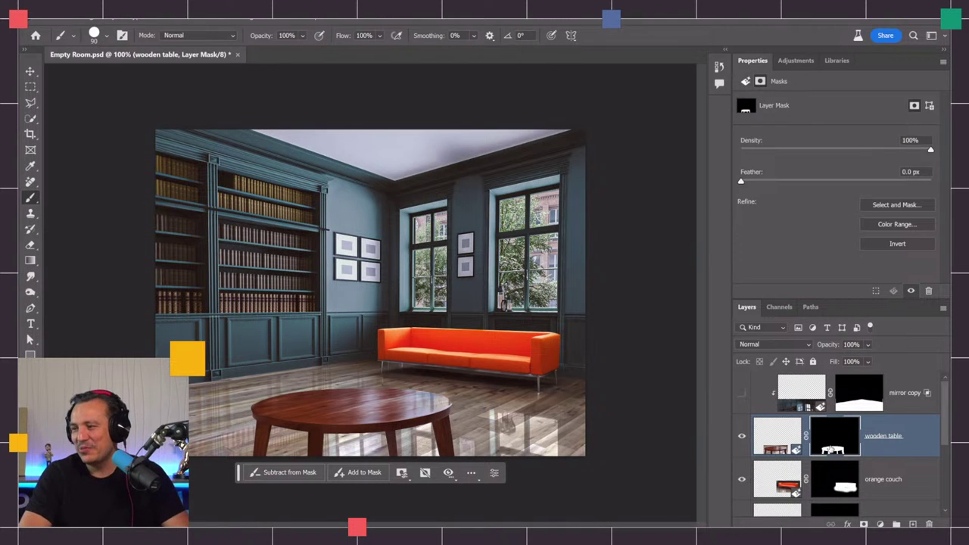
{"action": "left_click", "coordinate": [830, 447], "text": "shift"}
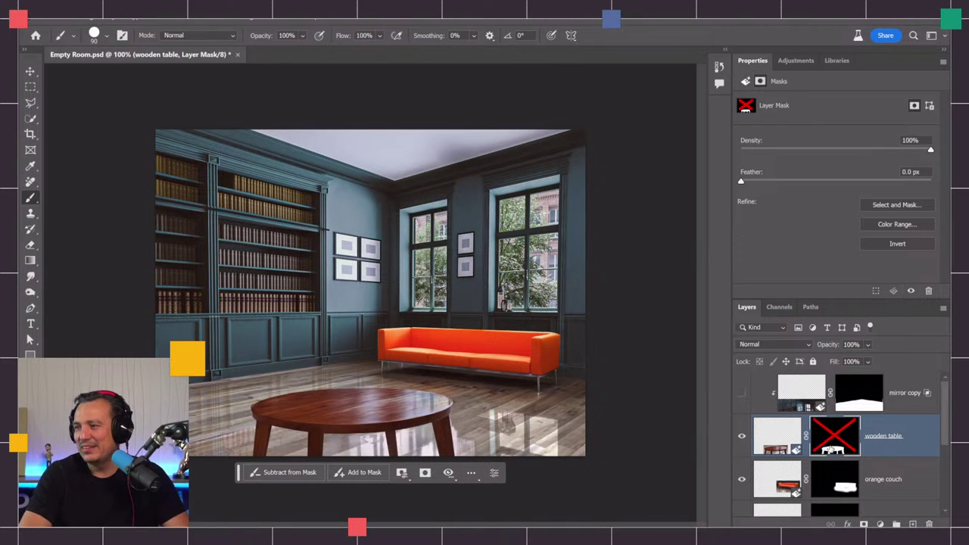
{"action": "left_click", "coordinate": [830, 447], "text": "shift"}
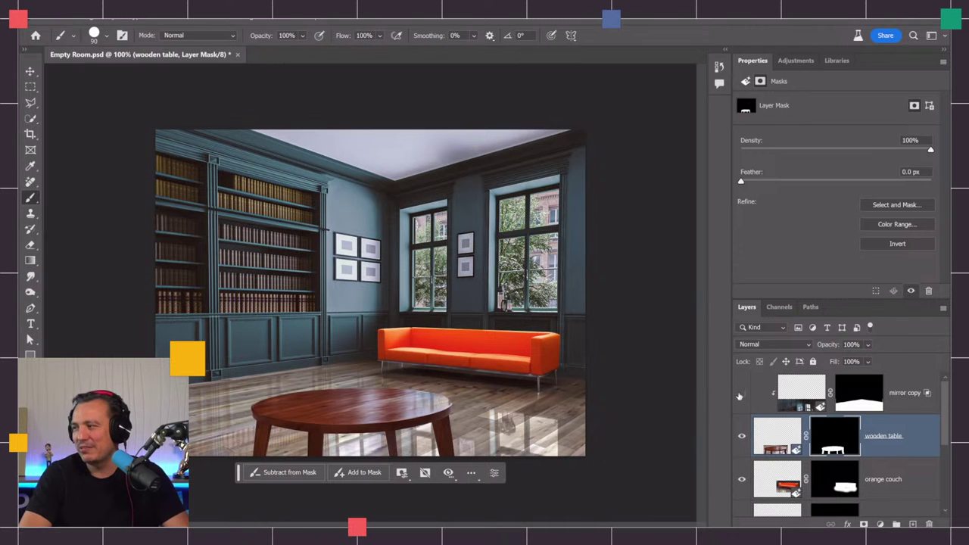
{"action": "left_click", "coordinate": [741, 393]}
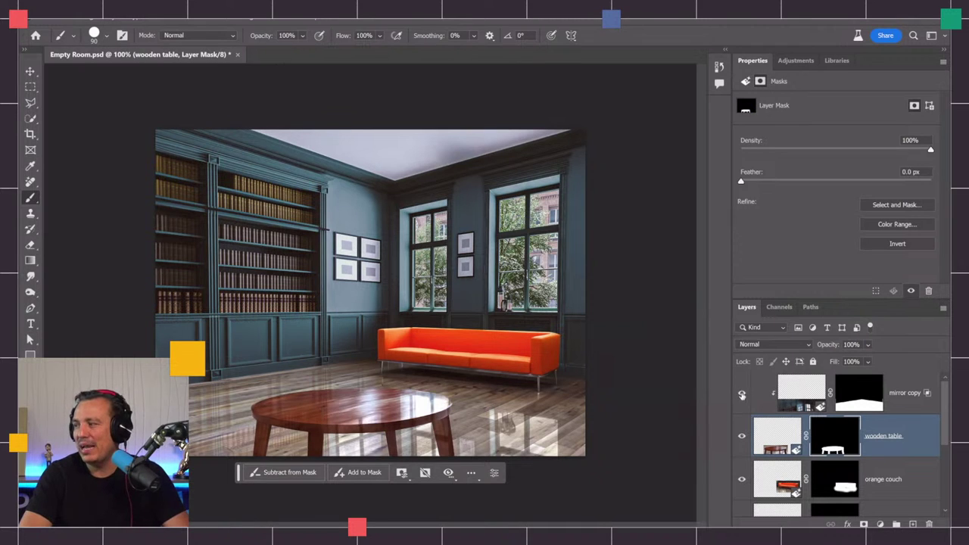
{"action": "left_click", "coordinate": [742, 393]}
{"action": "left_click", "coordinate": [742, 393]}
{"action": "left_click", "coordinate": [741, 393]}
{"action": "left_click", "coordinate": [741, 393]}
{"action": "left_click", "coordinate": [742, 393]}
{"action": "left_click", "coordinate": [741, 393]}
{"action": "left_click", "coordinate": [741, 393]}
{"action": "left_click", "coordinate": [742, 393]}
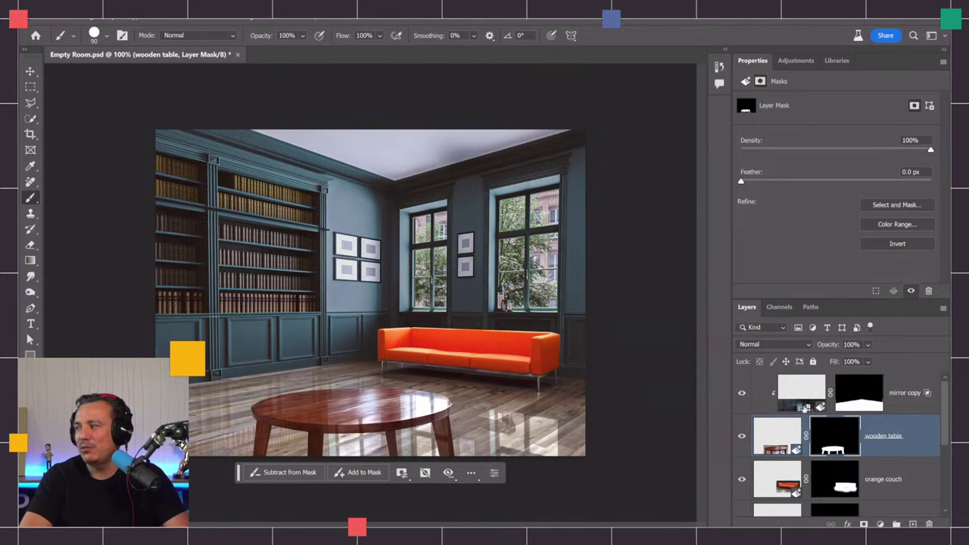
- Fill the mirror copy mask black, then paint it back over the tabletop with a 0%-hardness brush
{"action": "left_click", "coordinate": [855, 394]}
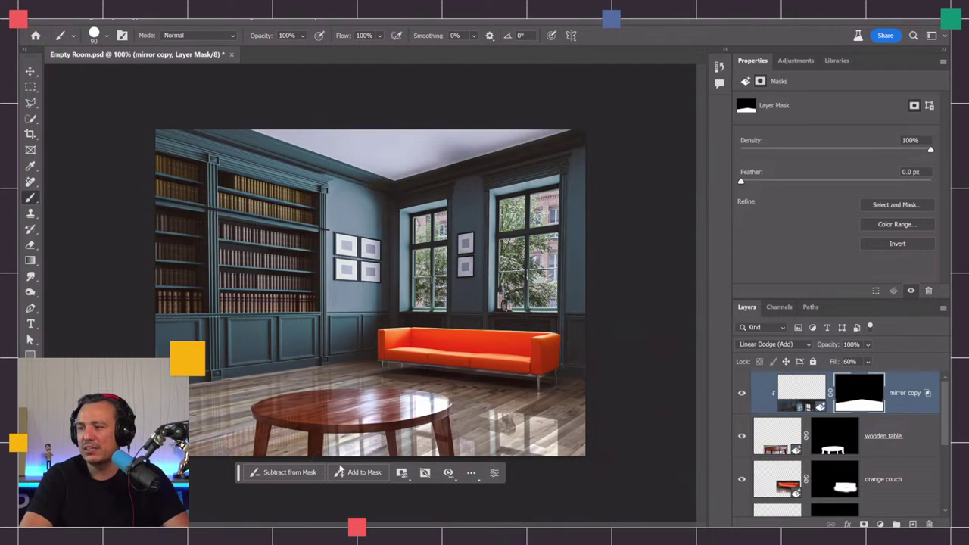
{"action": "mouse_move", "coordinate": [431, 517]}
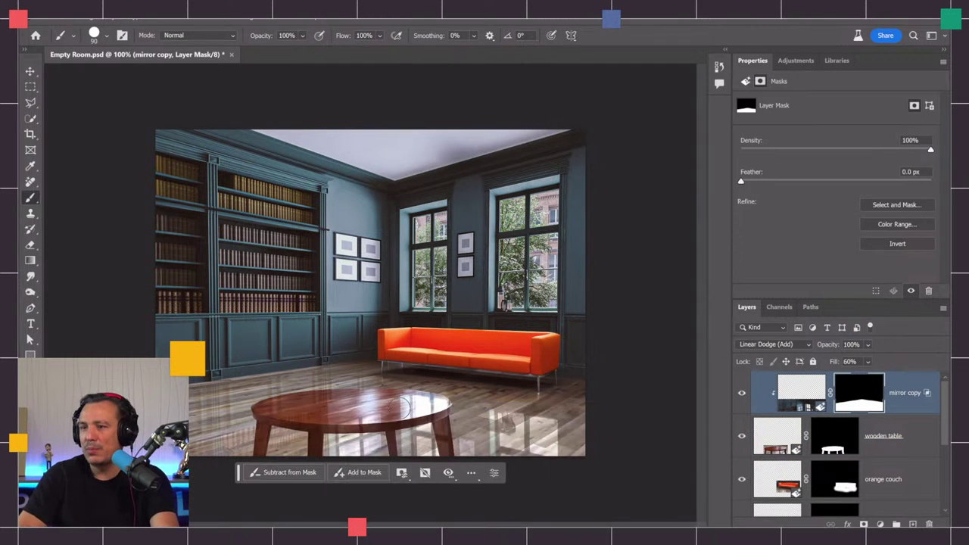
{"action": "key", "text": "alt+BackSpace"}
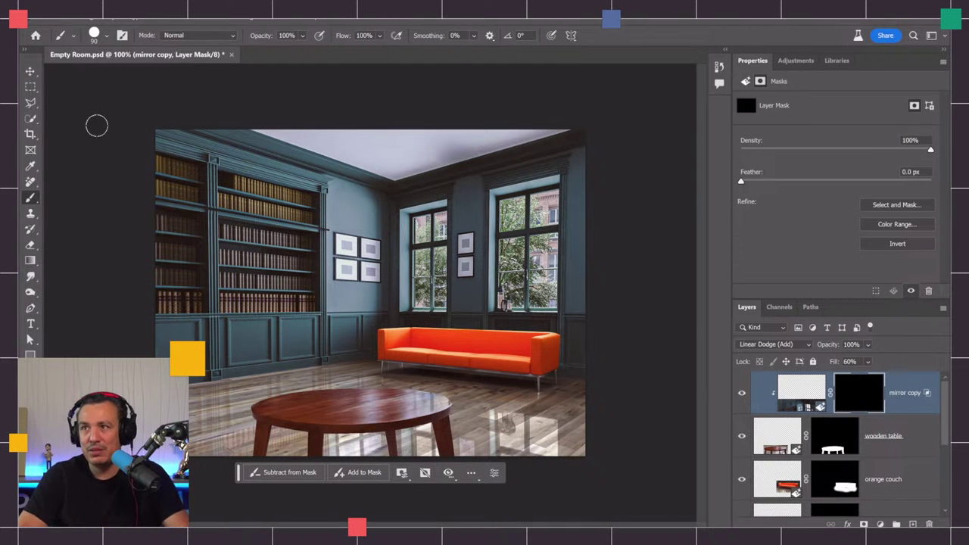
{"action": "left_click", "coordinate": [106, 36]}
{"action": "left_click_drag", "start_coordinate": [115, 102], "coordinate": [86, 102]}
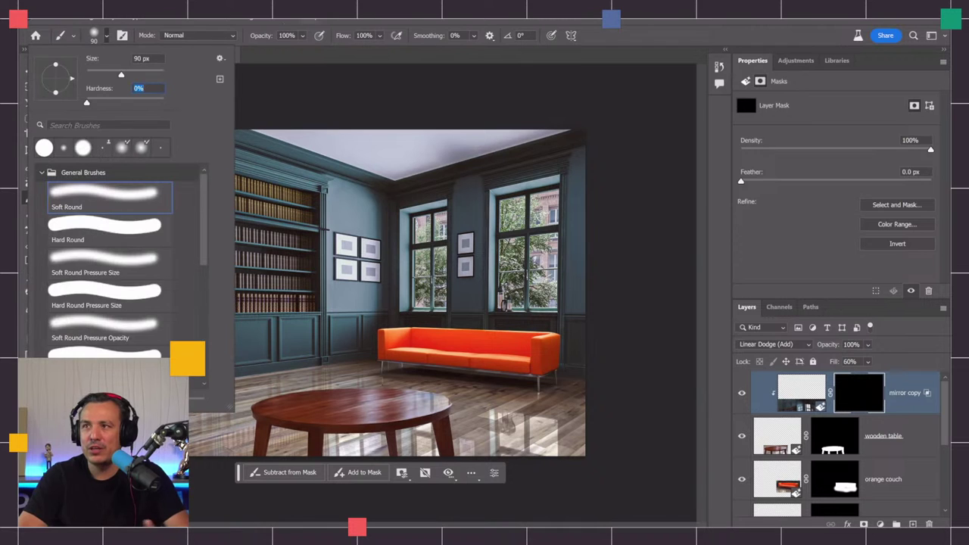
{"action": "key", "text": "Return"}
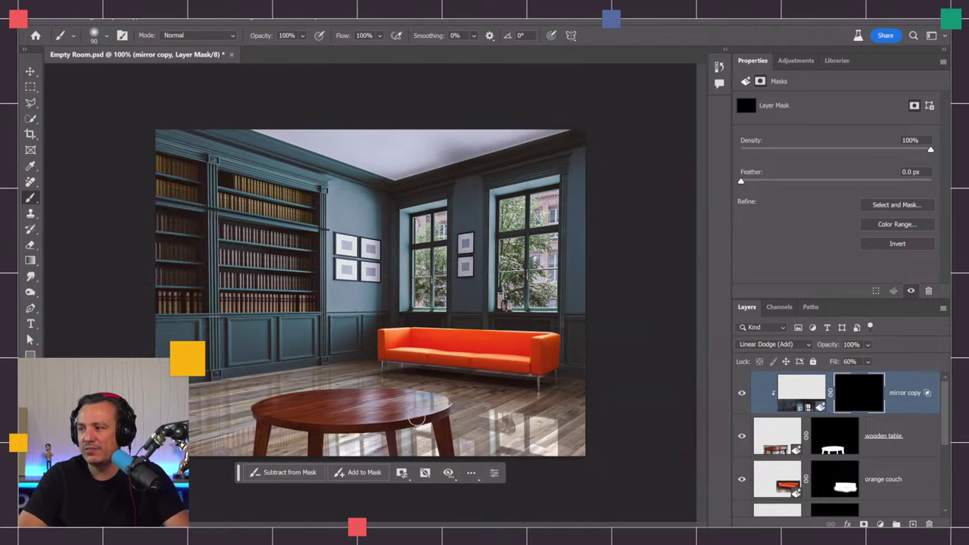
{"action": "mouse_move", "coordinate": [416, 416]}
{"action": "left_mouse_down"}
{"action": "mouse_move", "coordinate": [356, 395]}
{"action": "mouse_move", "coordinate": [267, 404]}
{"action": "mouse_move", "coordinate": [352, 393]}
{"action": "mouse_move", "coordinate": [361, 417]}
{"action": "left_mouse_up"}
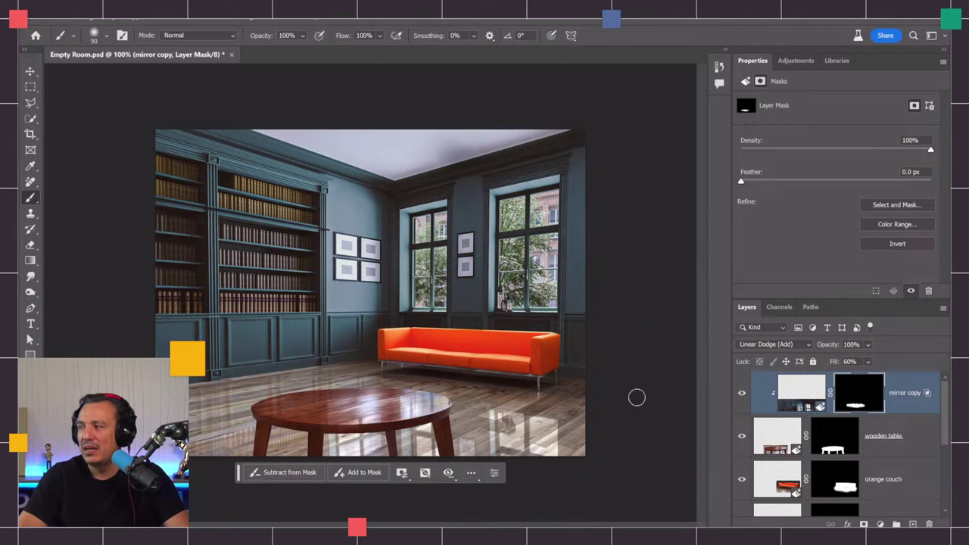
- Lower the mirror copy layer's Fill to 28%
{"action": "left_click", "coordinate": [868, 361]}
{"action": "left_click", "coordinate": [864, 378]}
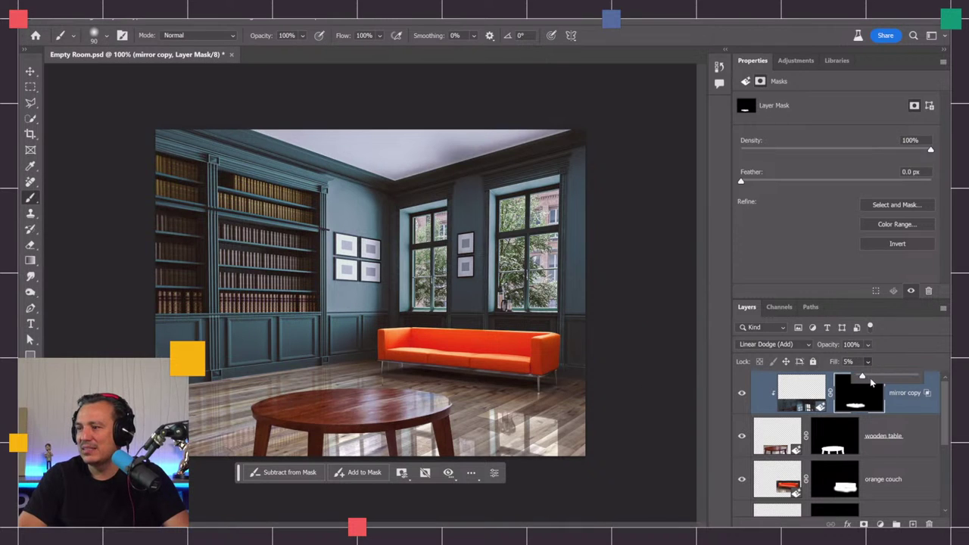
{"action": "left_click_drag", "start_coordinate": [864, 378], "coordinate": [874, 377]}
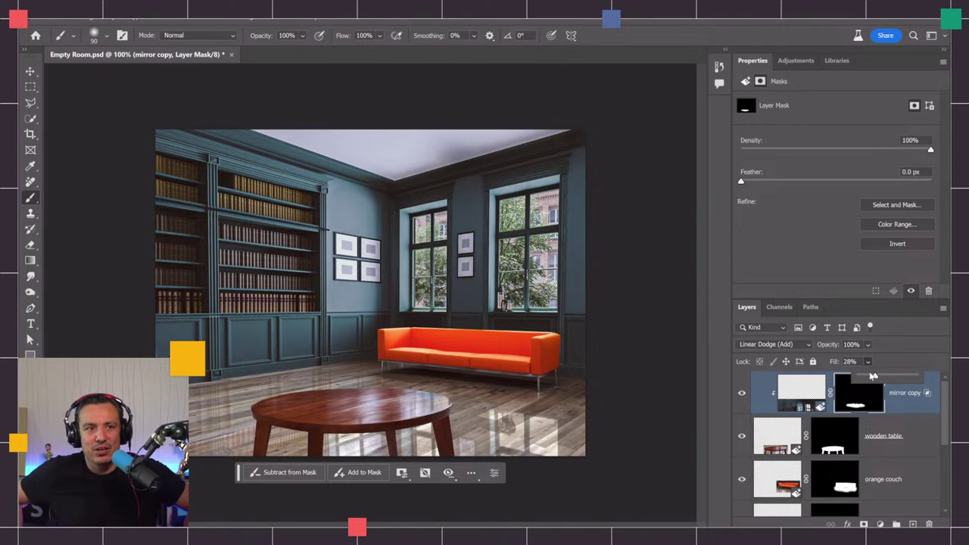